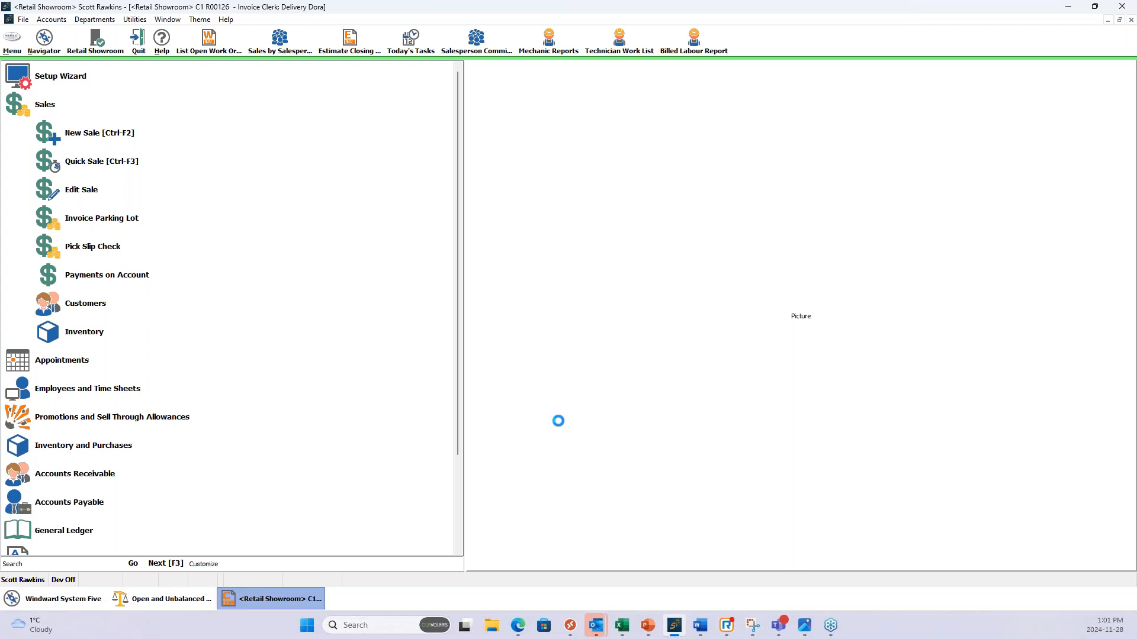
Look up parts starting with "jt" and add part JTGSTMWFM to the invoice.
text(jt)
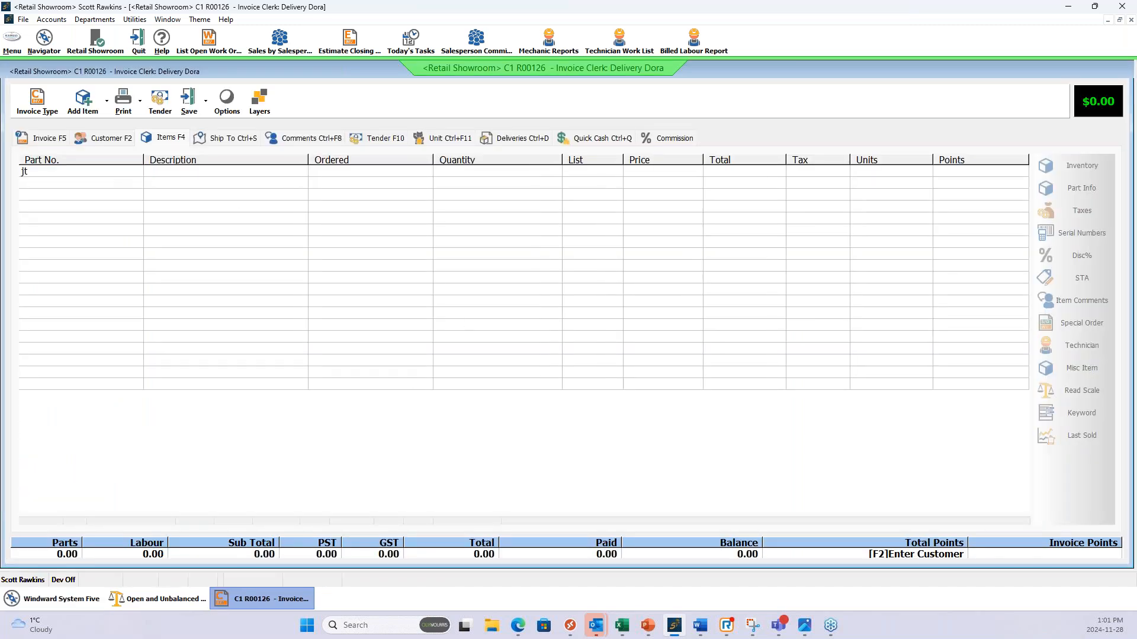
key(Return)
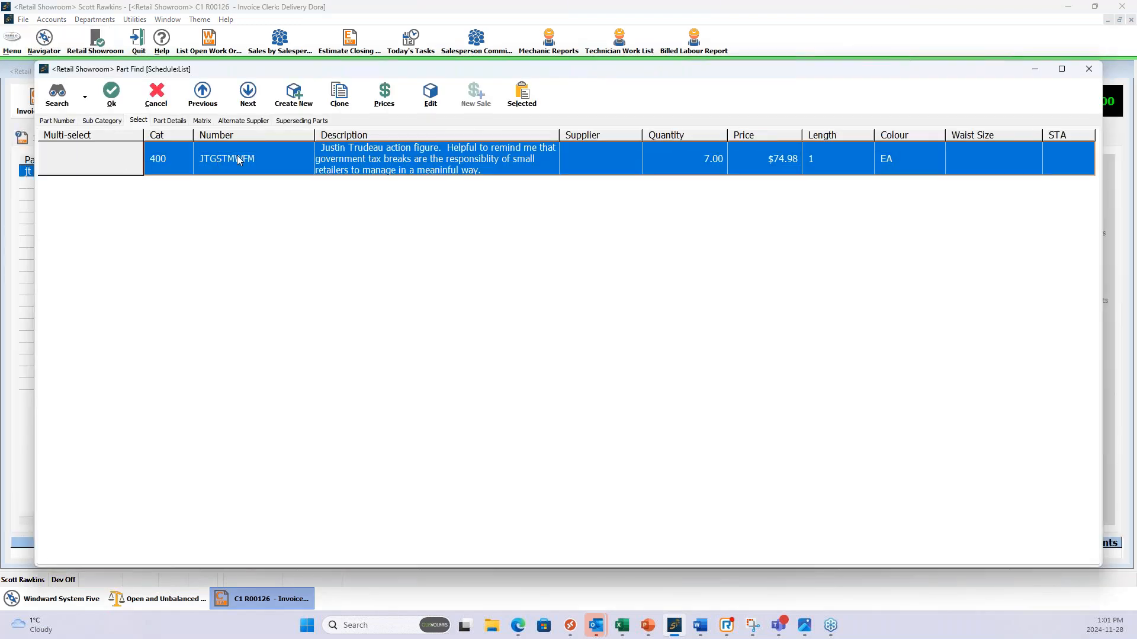
double_click(238, 159)
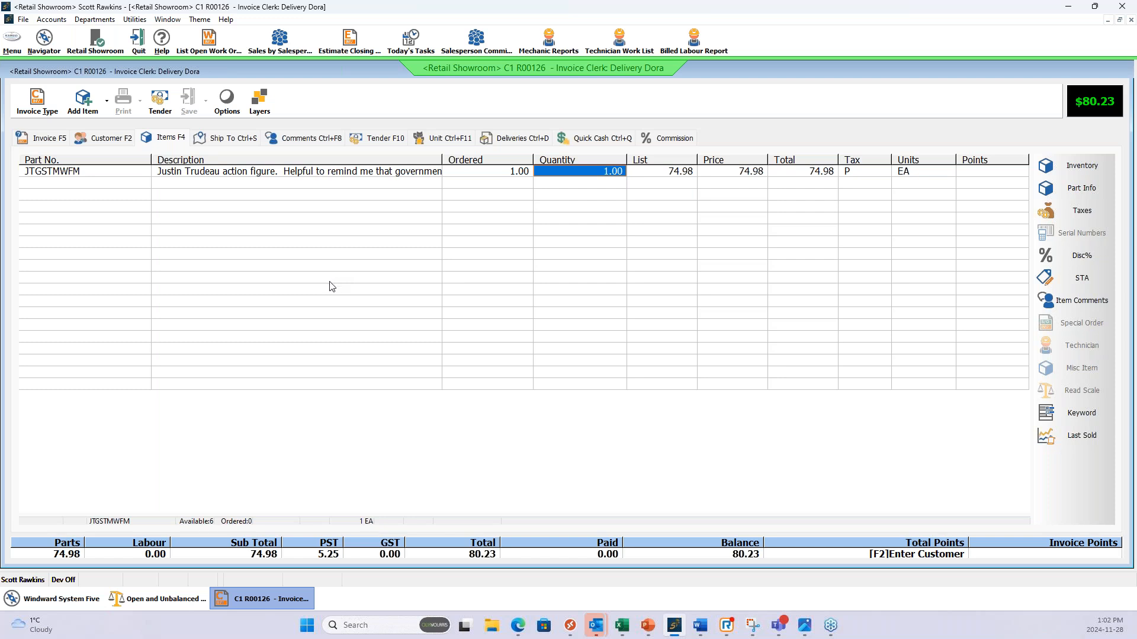
Examine the part number, description, total and tax code on the JTGSTMWFM invoice line.
click(67, 176)
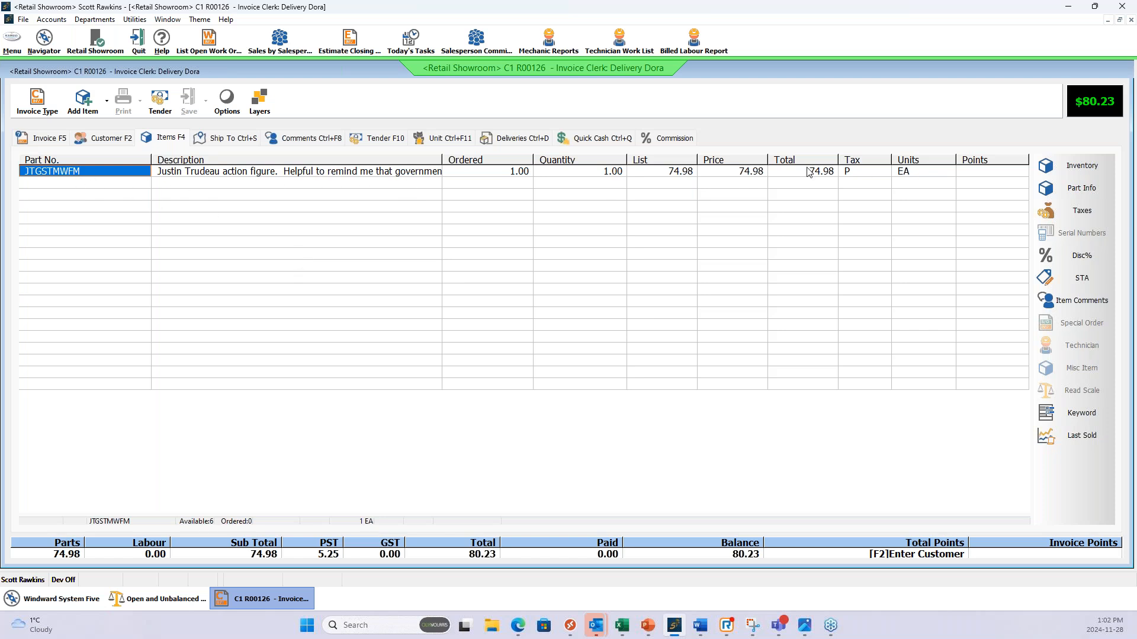
click(228, 172)
click(116, 174)
click(862, 172)
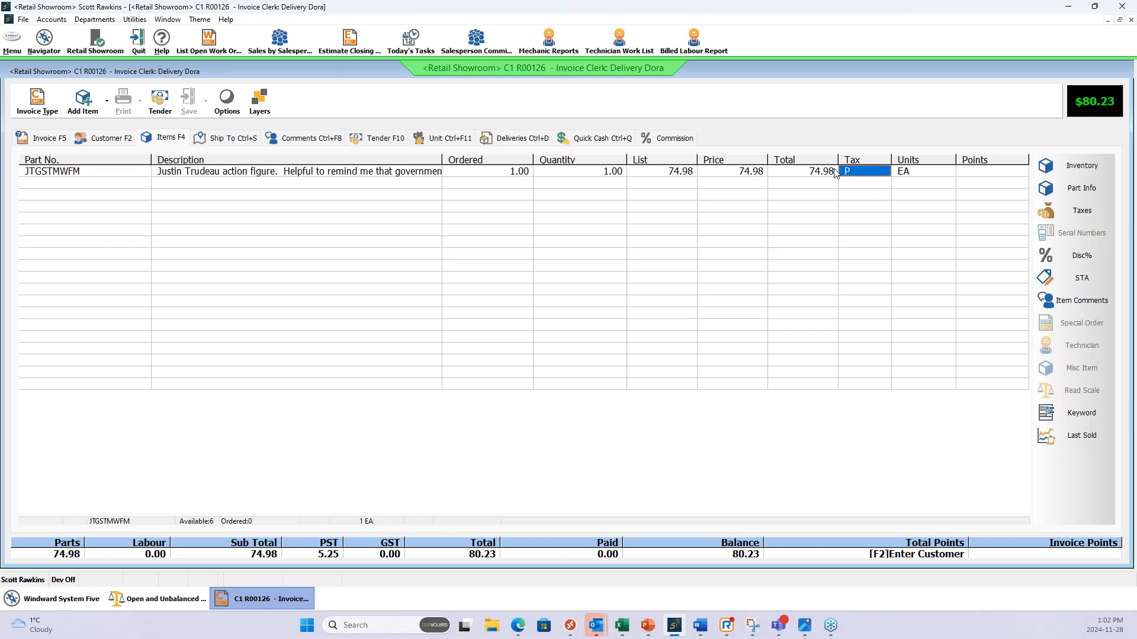
click(847, 171)
click(853, 171)
click(810, 173)
click(855, 172)
click(797, 172)
Toggle the 5.00% GST repeatedly for the JTGSTMWFM invoice line, leaving it applied together with PST, and close the tax tool.
click(1082, 212)
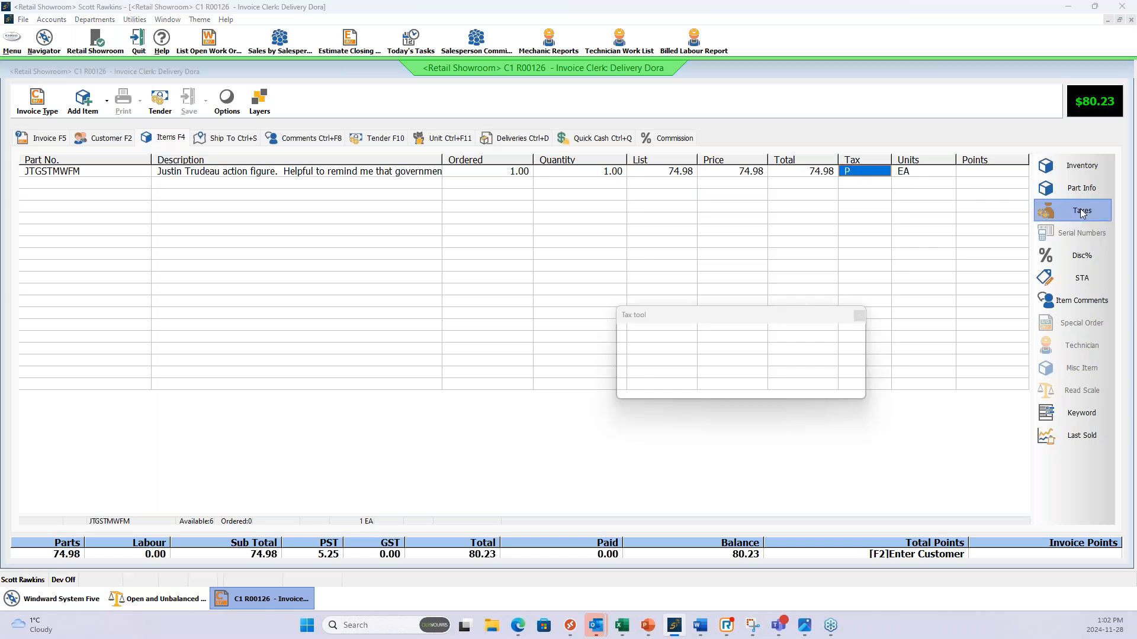
click(623, 337)
click(624, 337)
click(623, 337)
click(623, 338)
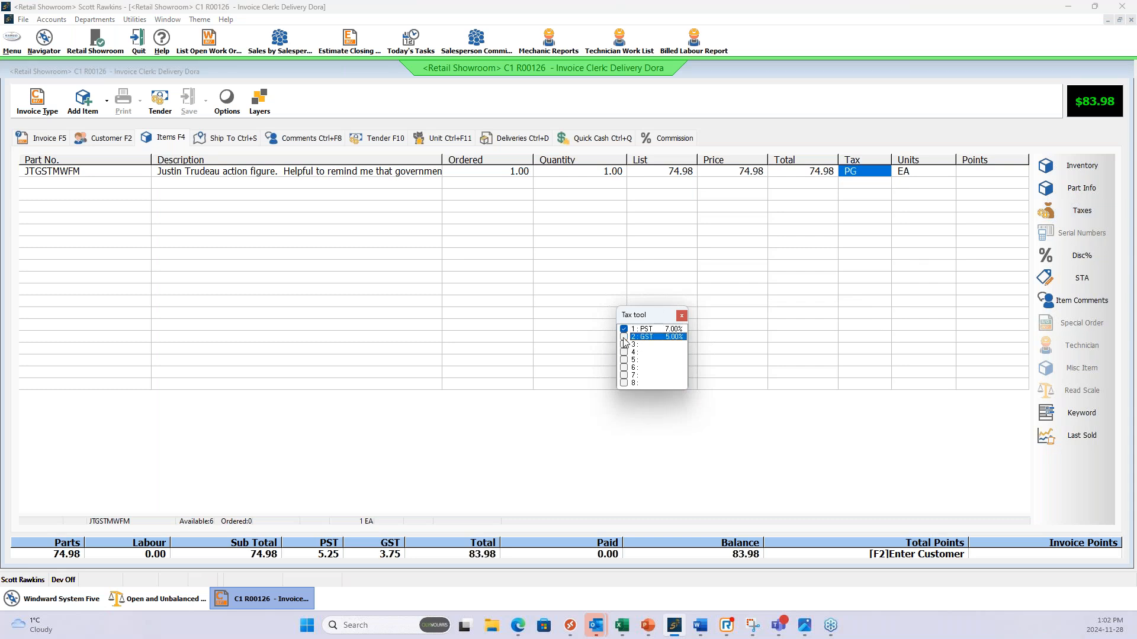
click(624, 338)
click(623, 337)
click(624, 337)
click(623, 338)
click(623, 337)
click(623, 337)
click(623, 337)
click(624, 337)
click(623, 337)
click(623, 338)
click(625, 340)
click(624, 337)
click(625, 337)
click(624, 338)
click(623, 337)
click(624, 341)
click(624, 340)
click(624, 340)
click(624, 341)
click(624, 341)
click(624, 341)
click(624, 341)
click(624, 341)
click(624, 341)
click(624, 341)
click(682, 315)
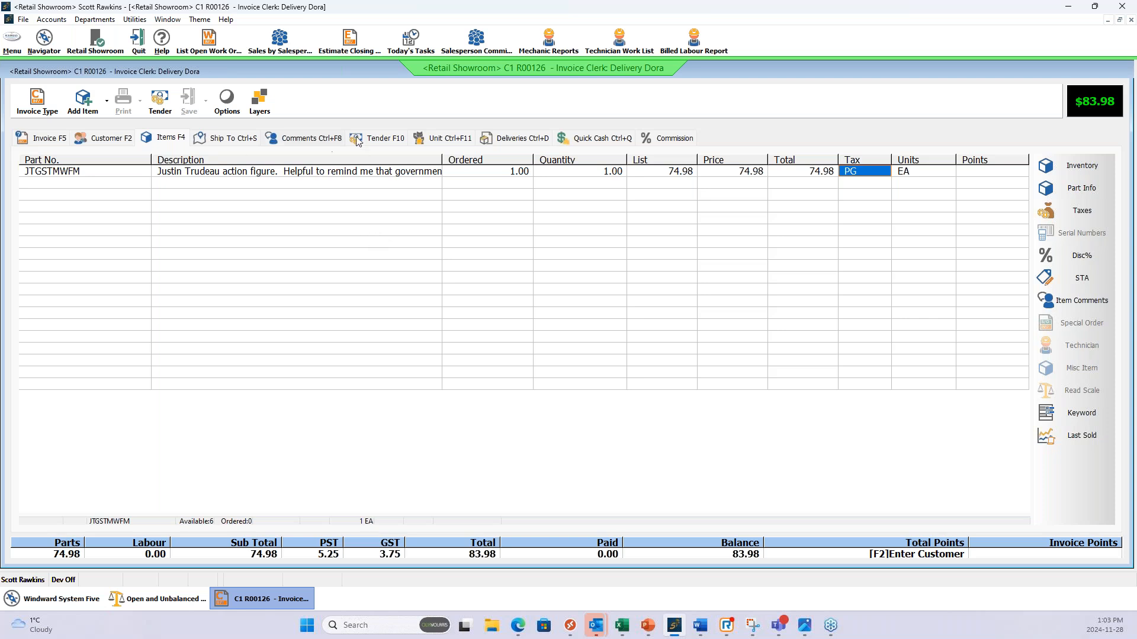
Tender the full $83.98 as Debit and finish the sale without printing an invoice form.
click(379, 140)
click(169, 240)
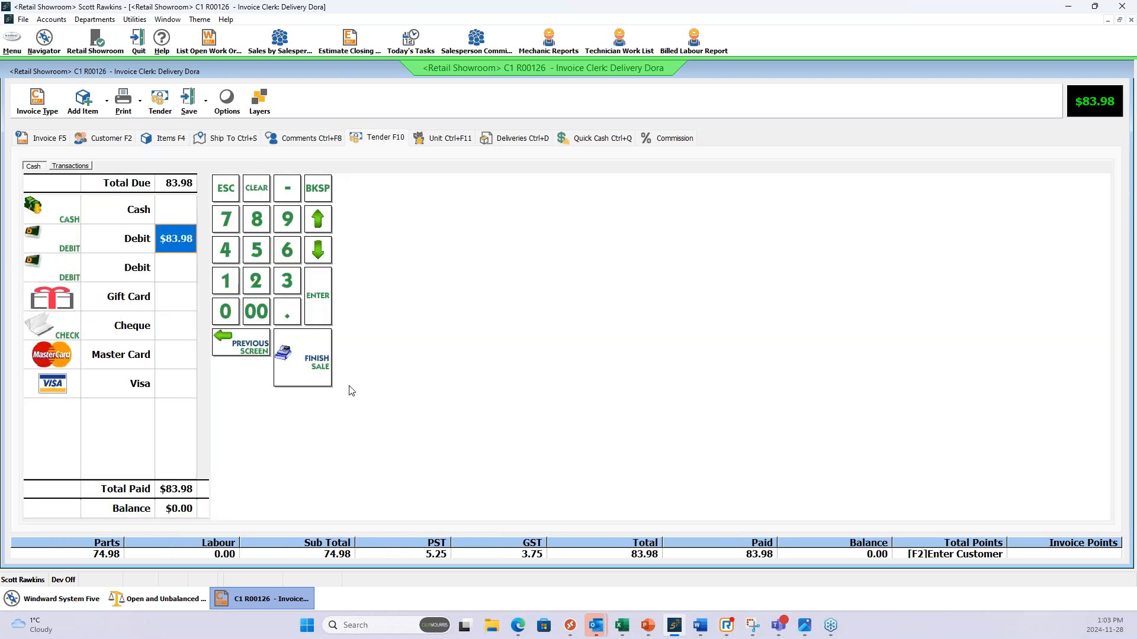
click(304, 374)
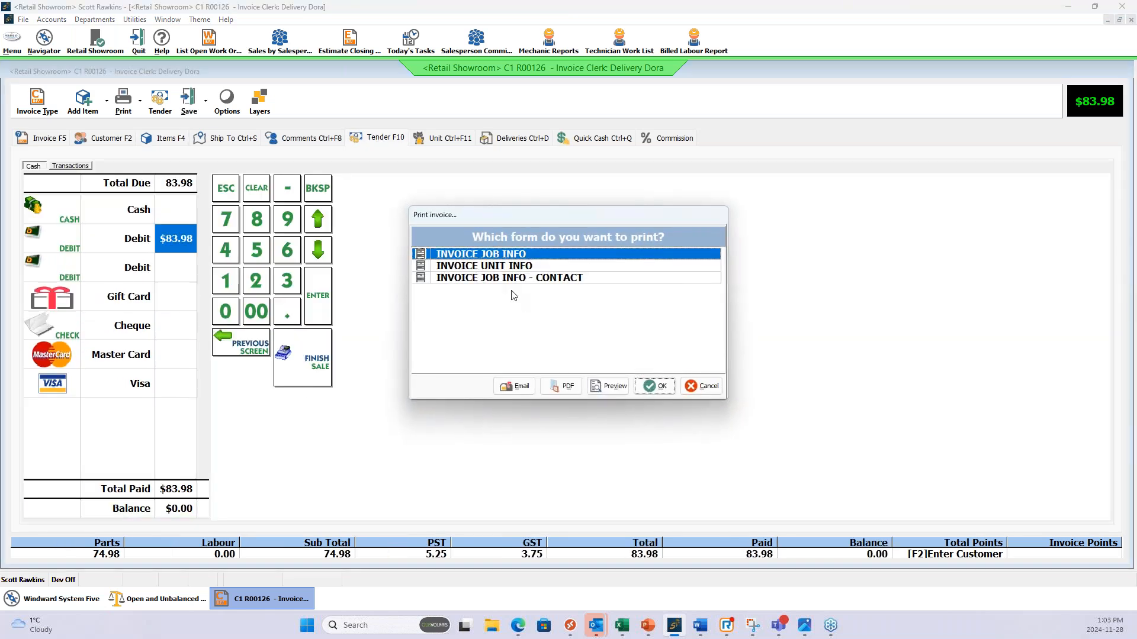
click(701, 386)
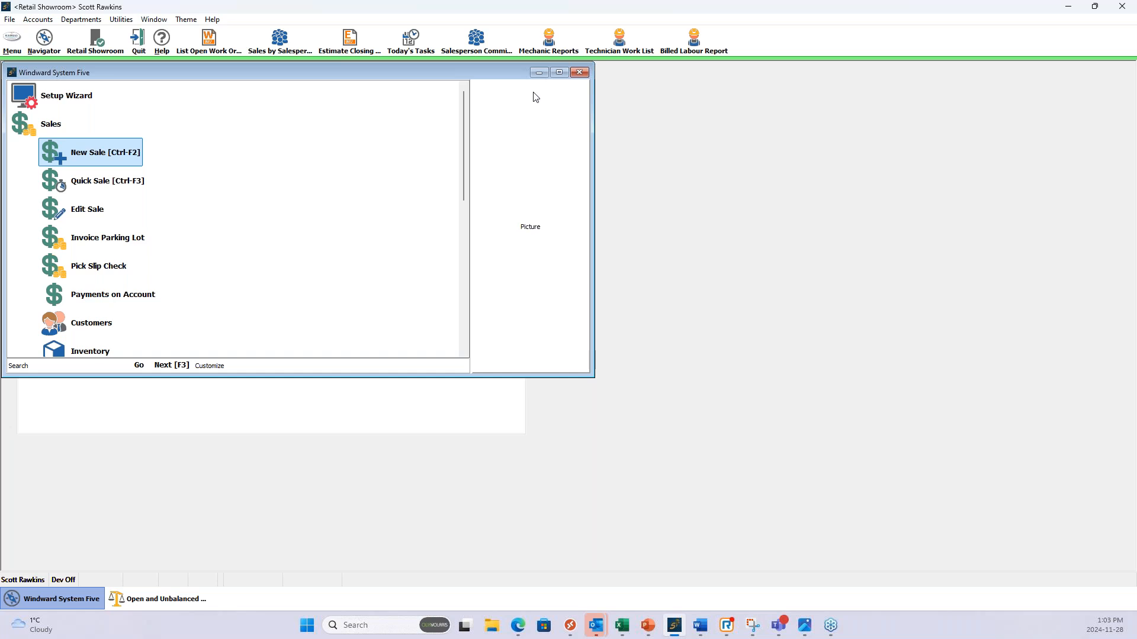
Look up inventory items starting with "jt" and open part JTGSTMWFM for editing.
click(558, 73)
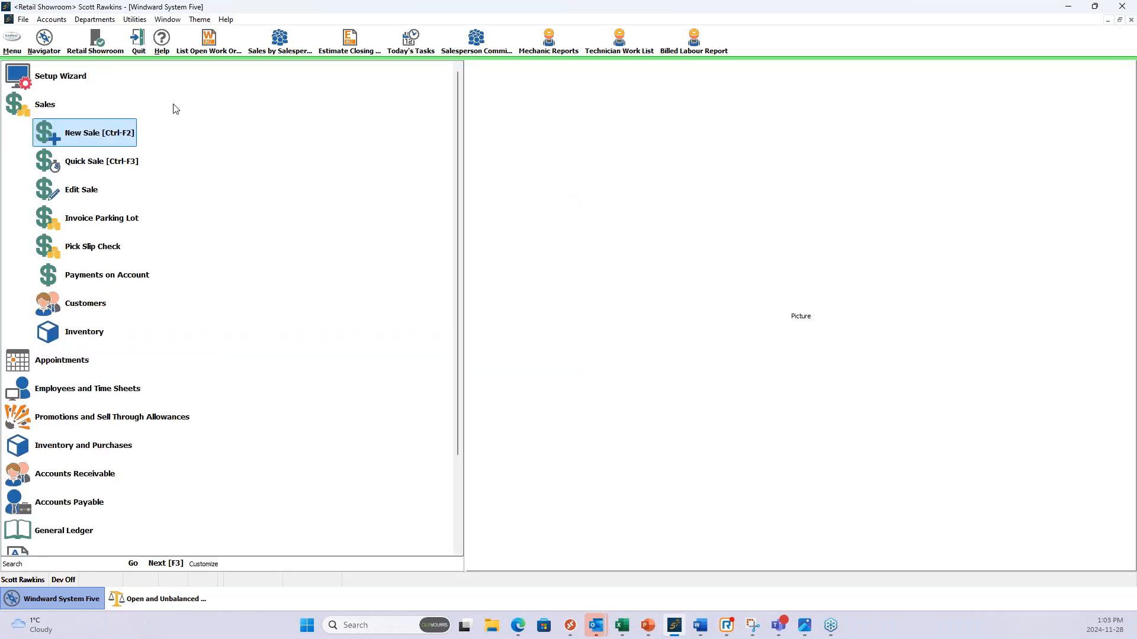
click(50, 110)
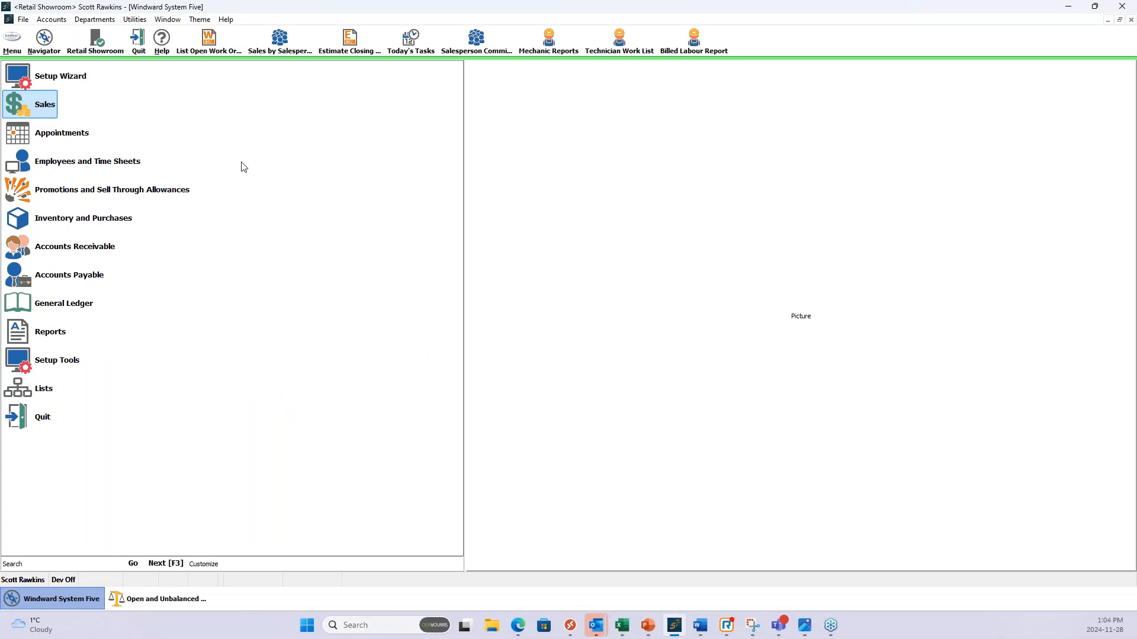
click(69, 222)
click(85, 248)
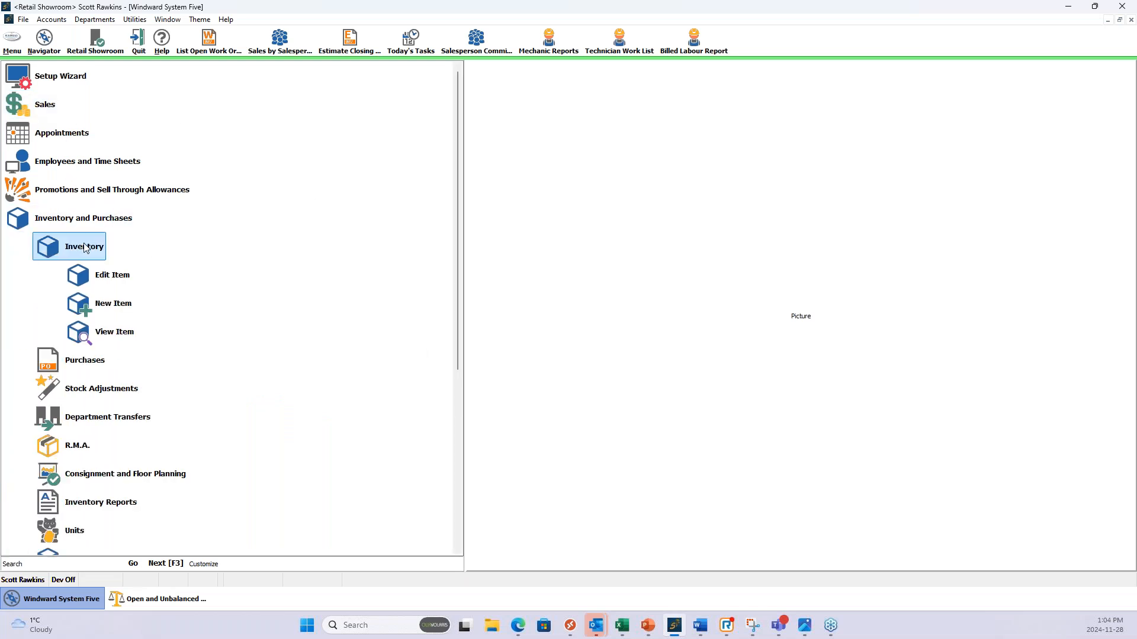
click(114, 274)
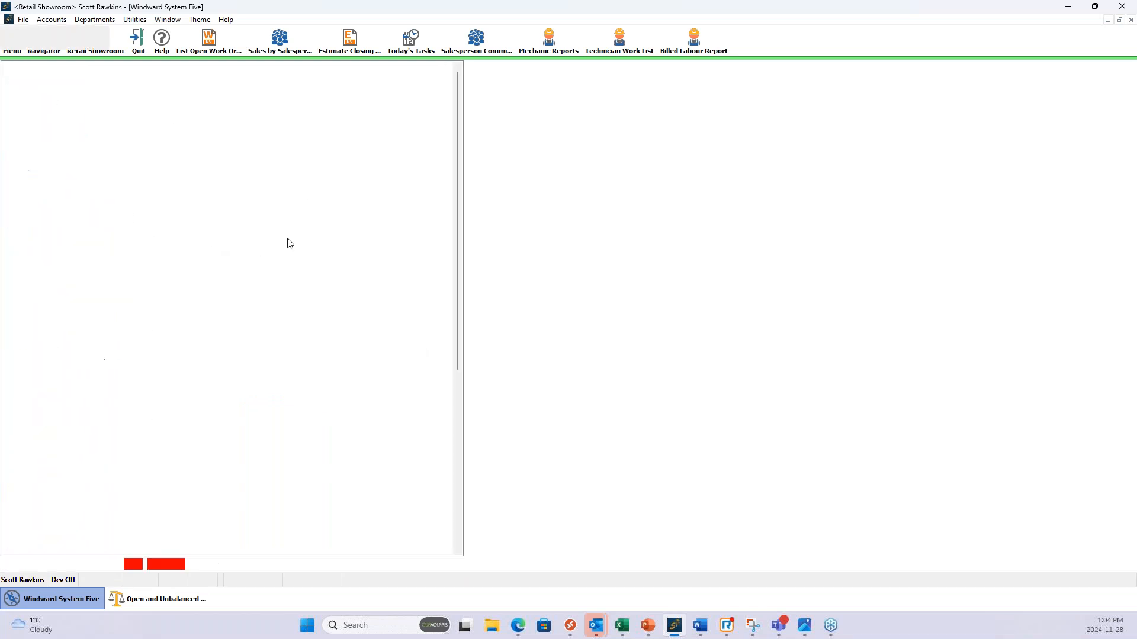
text(jt)
key(Return)
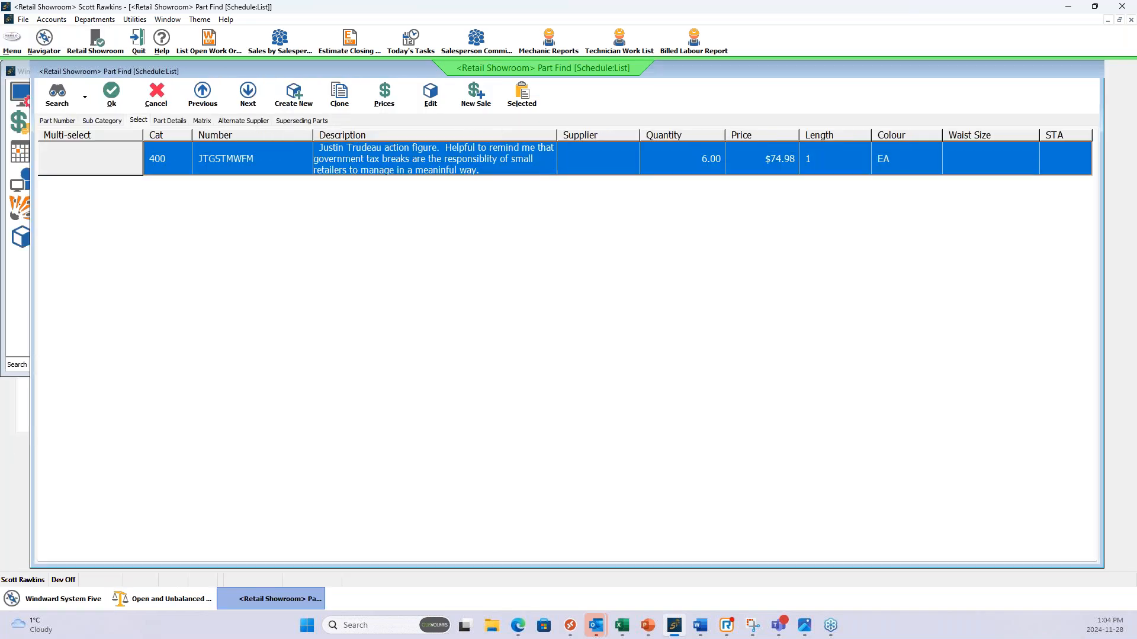
double_click(370, 163)
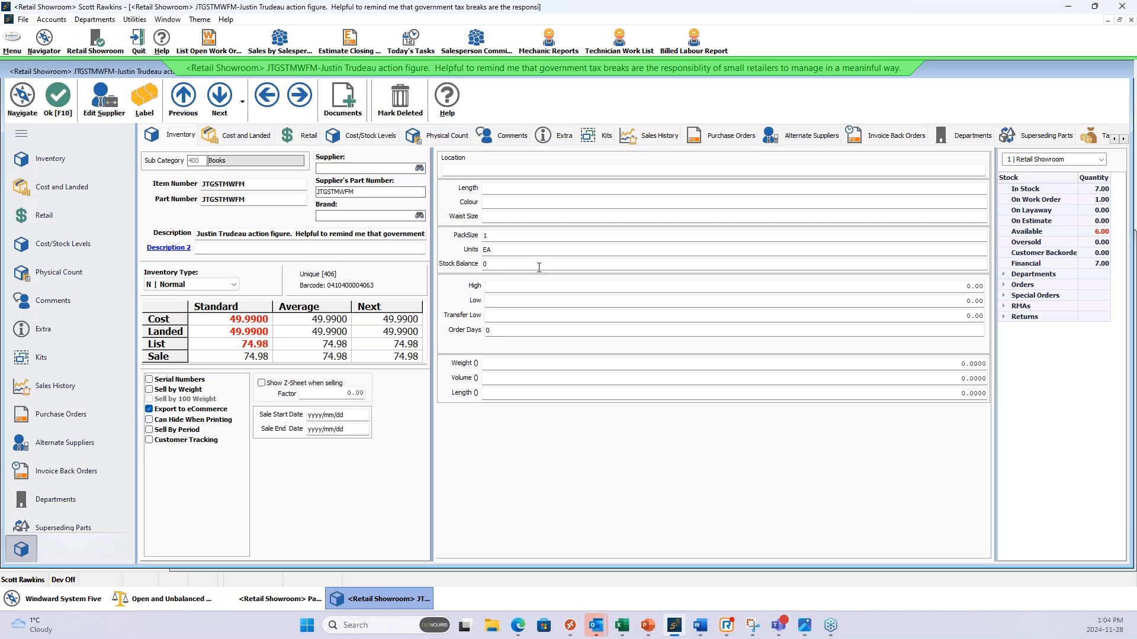
Enable GST 5.00% in the item's tax settings alongside PST.
click(1123, 141)
click(1123, 140)
scroll(69, 463, down, 1)
scroll(69, 465, down, 1)
click(970, 143)
click(152, 168)
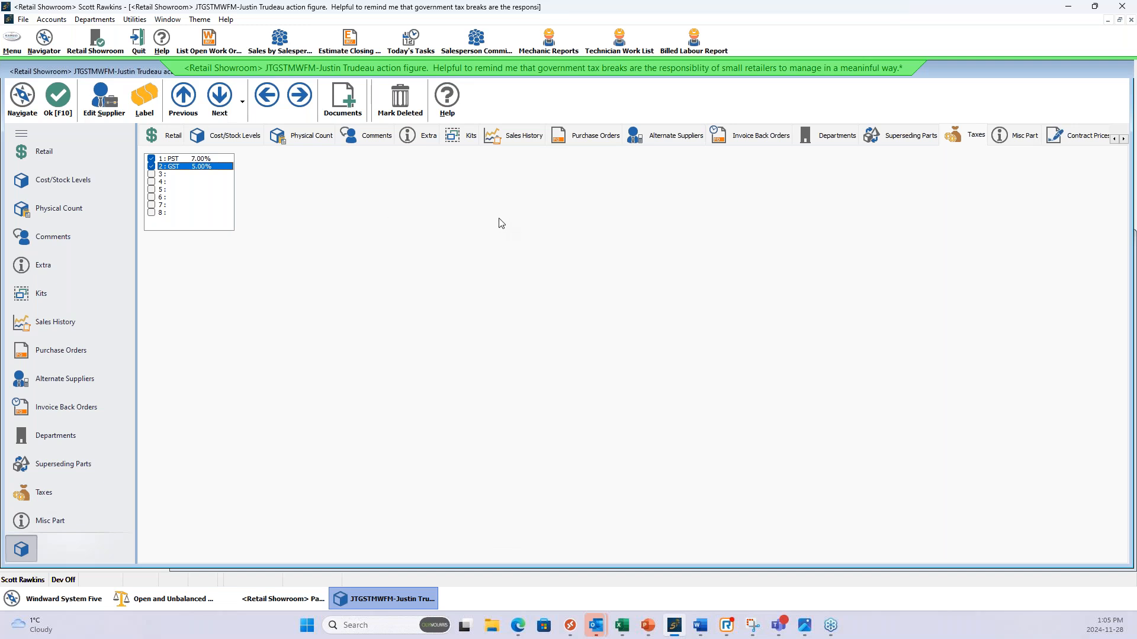
Add GSTREBATE as an attached lookup word in the item's comments and save the item.
click(367, 137)
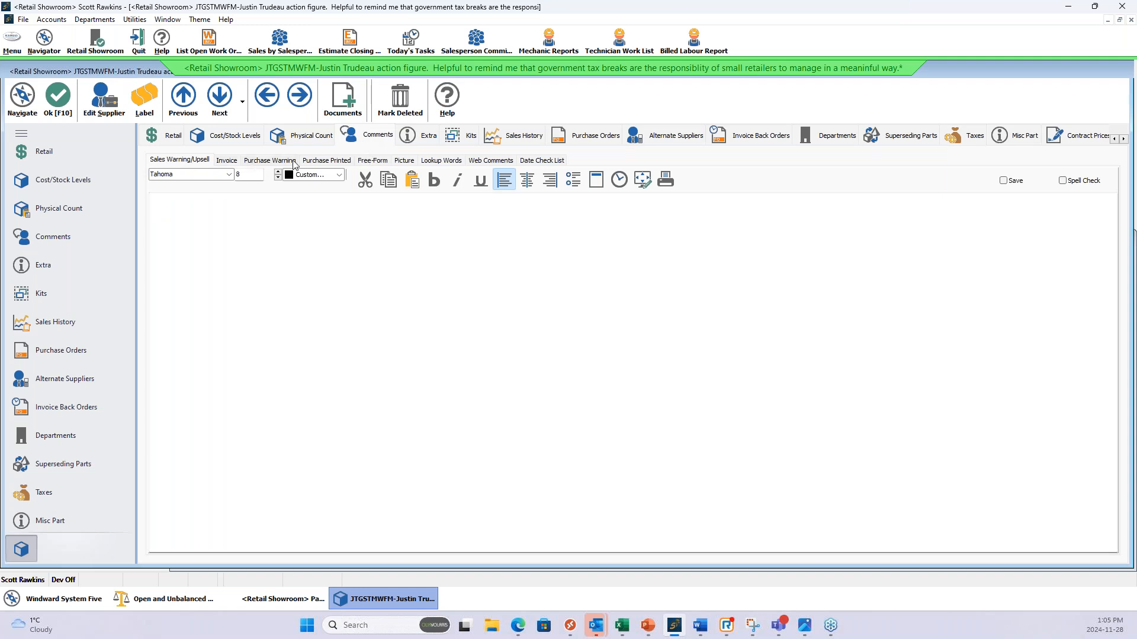
click(441, 162)
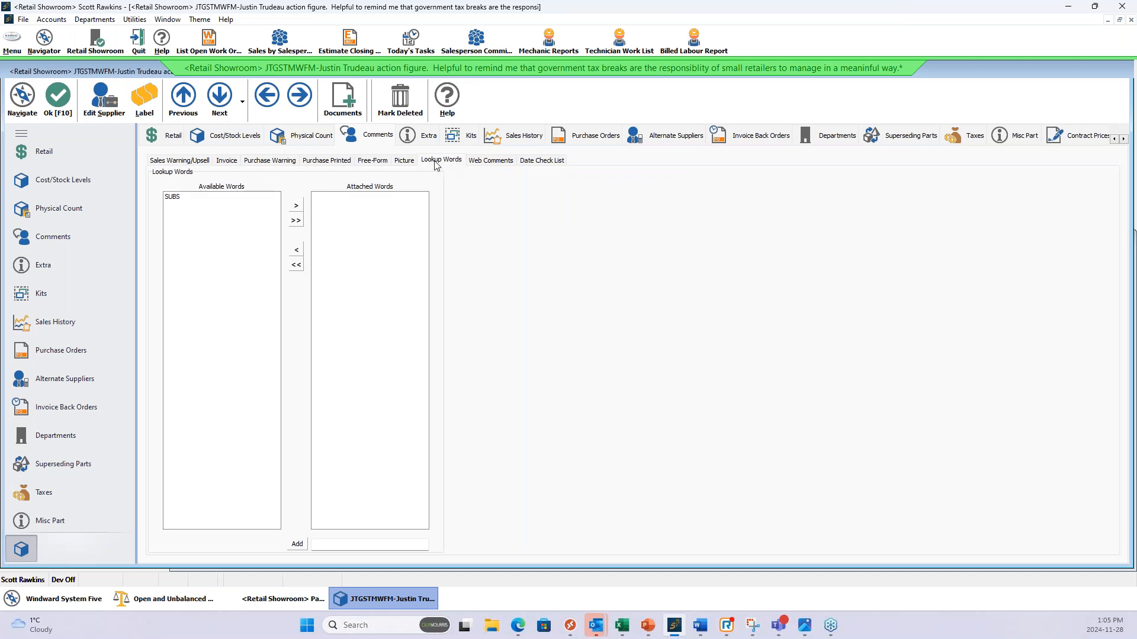
click(320, 544)
text(GSTREBATE)
click(297, 544)
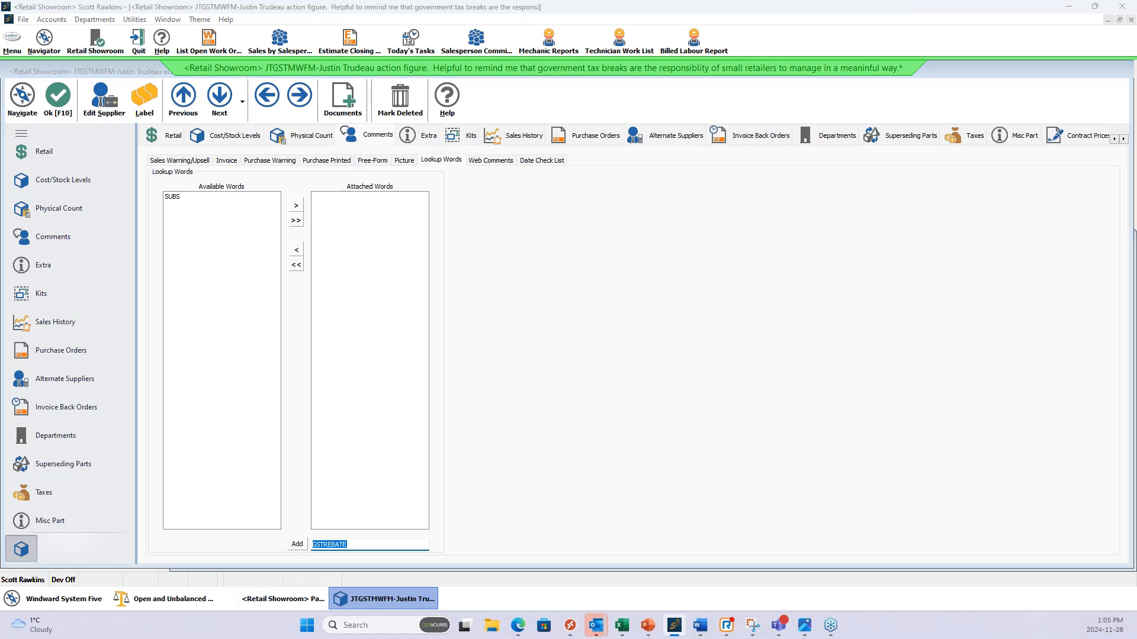
click(602, 327)
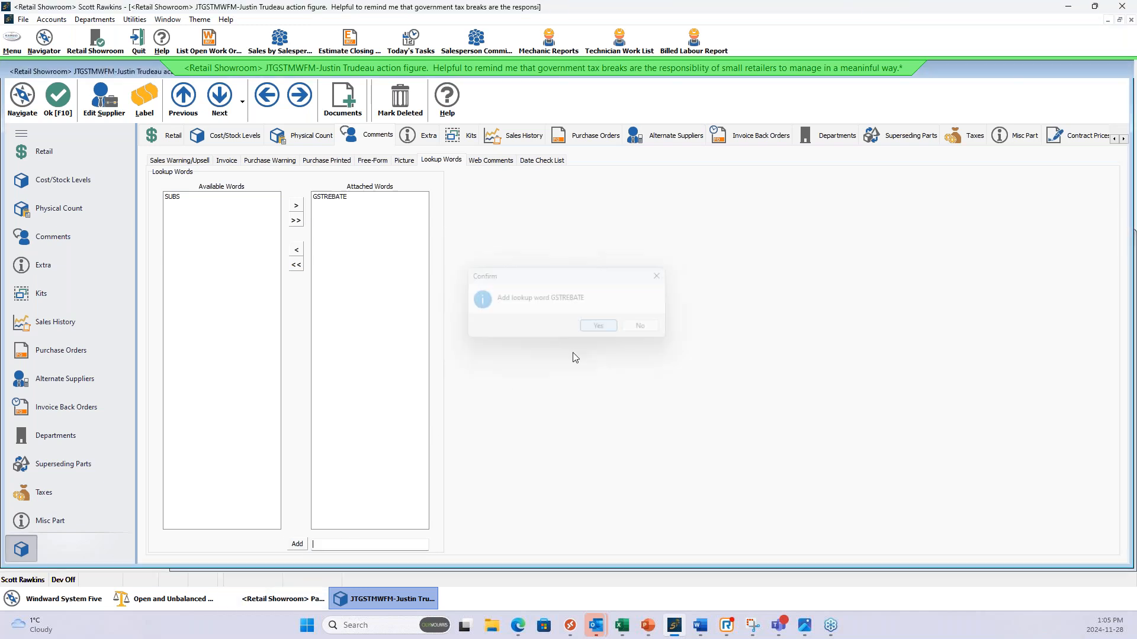
click(343, 198)
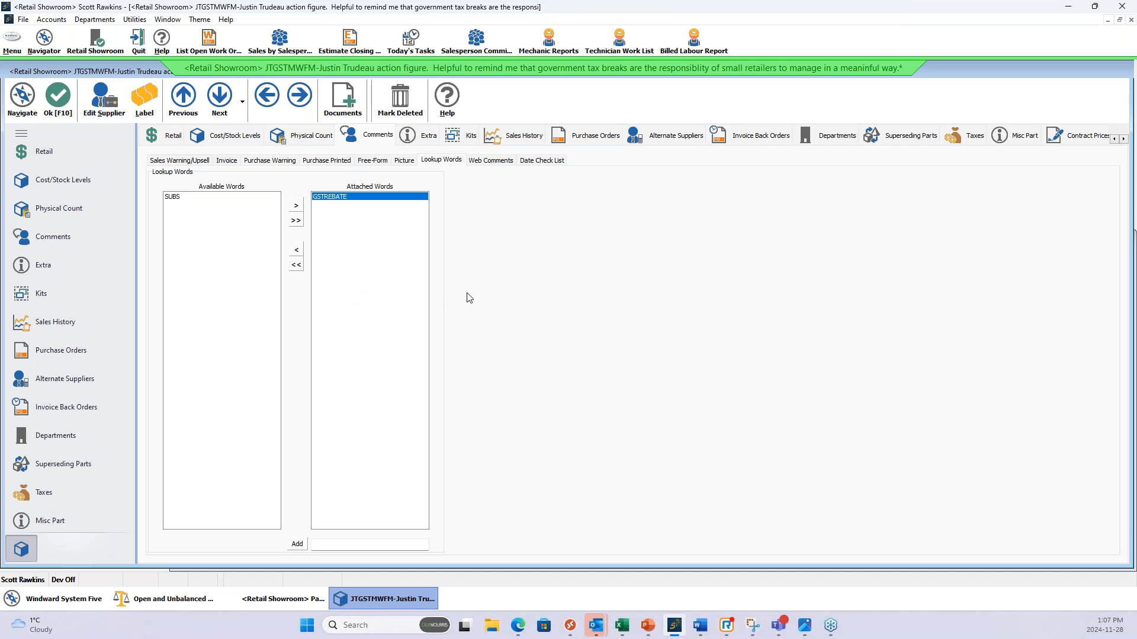
click(69, 106)
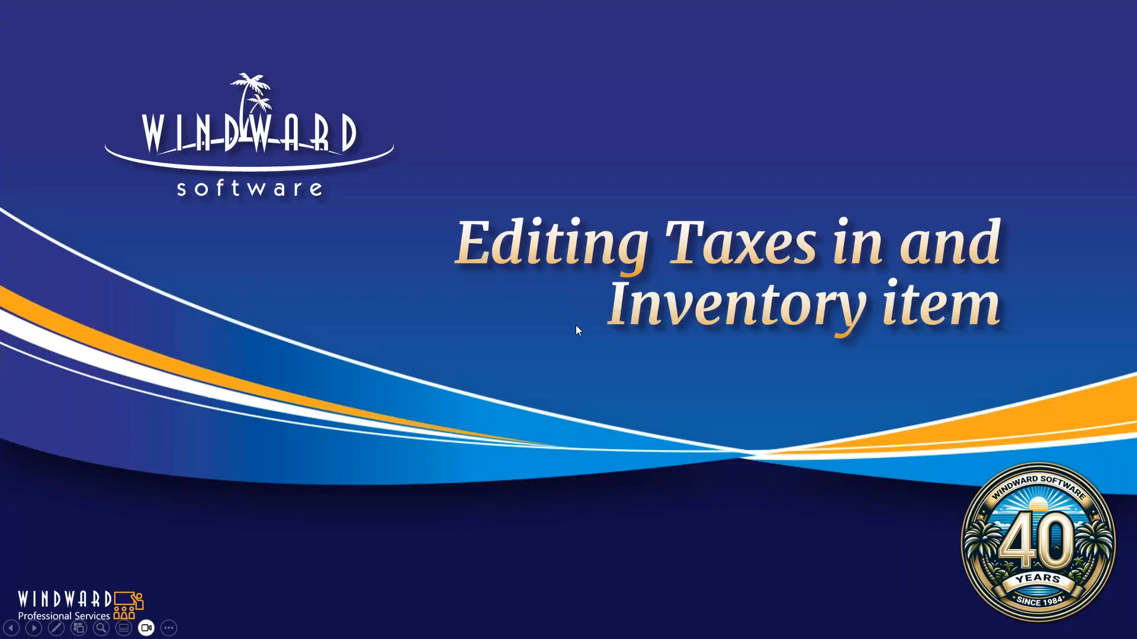
click(574, 325)
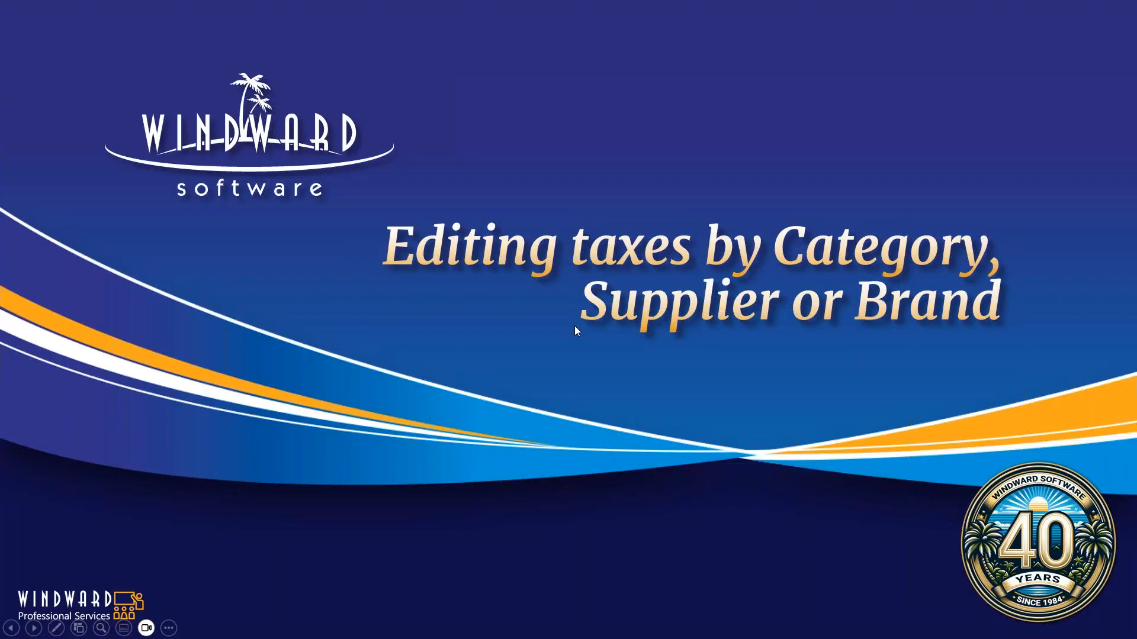
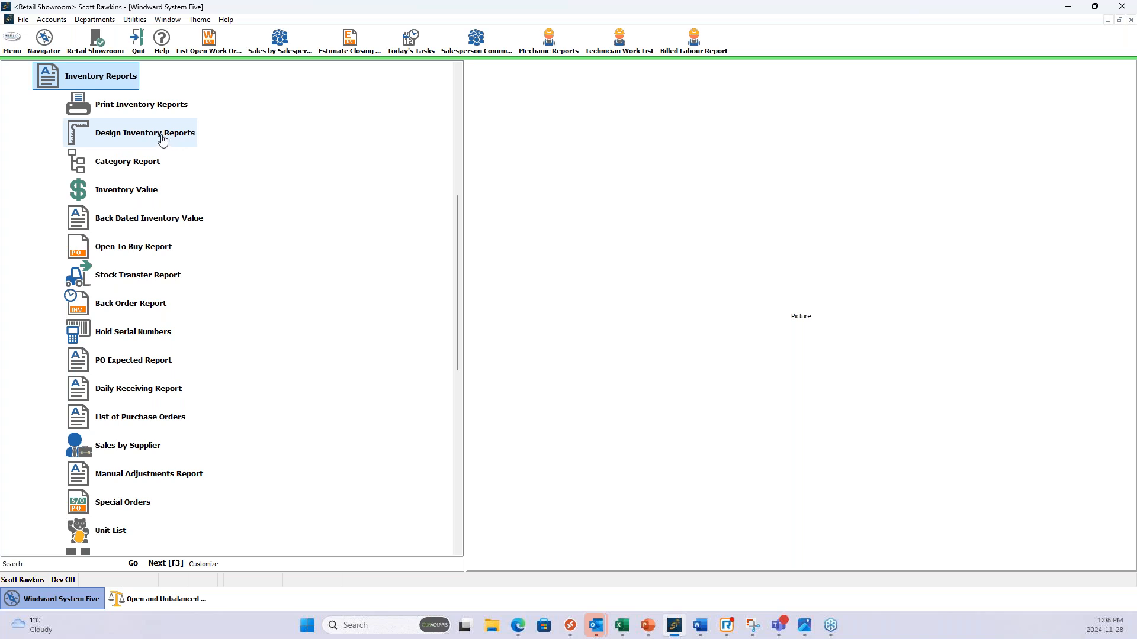
Open the inventory report designer with a new report.
click(154, 111)
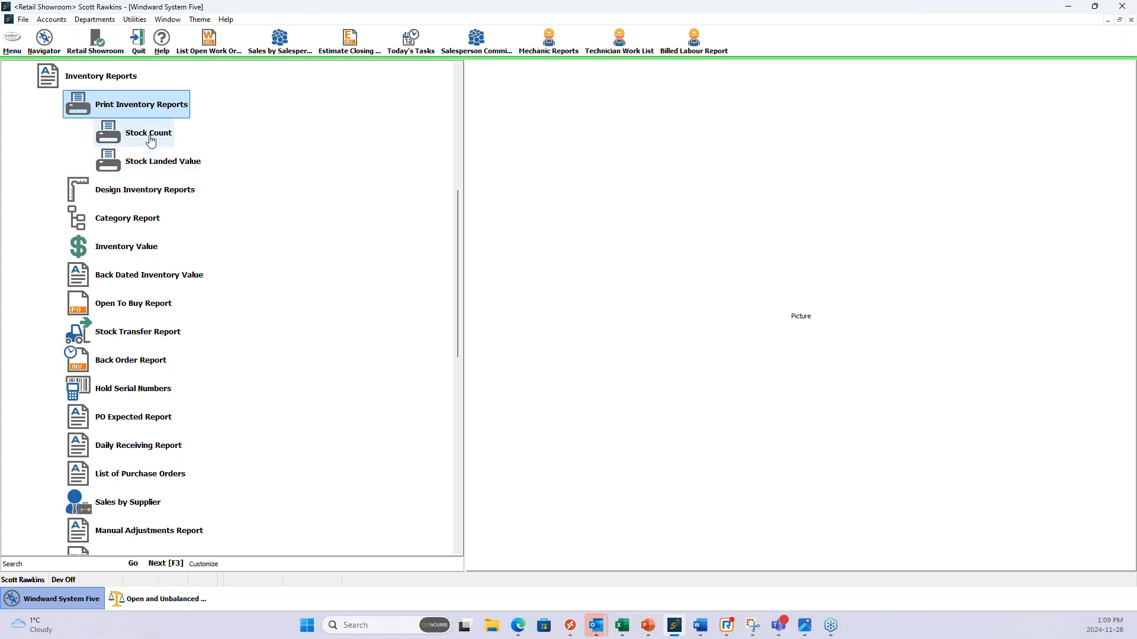
click(135, 194)
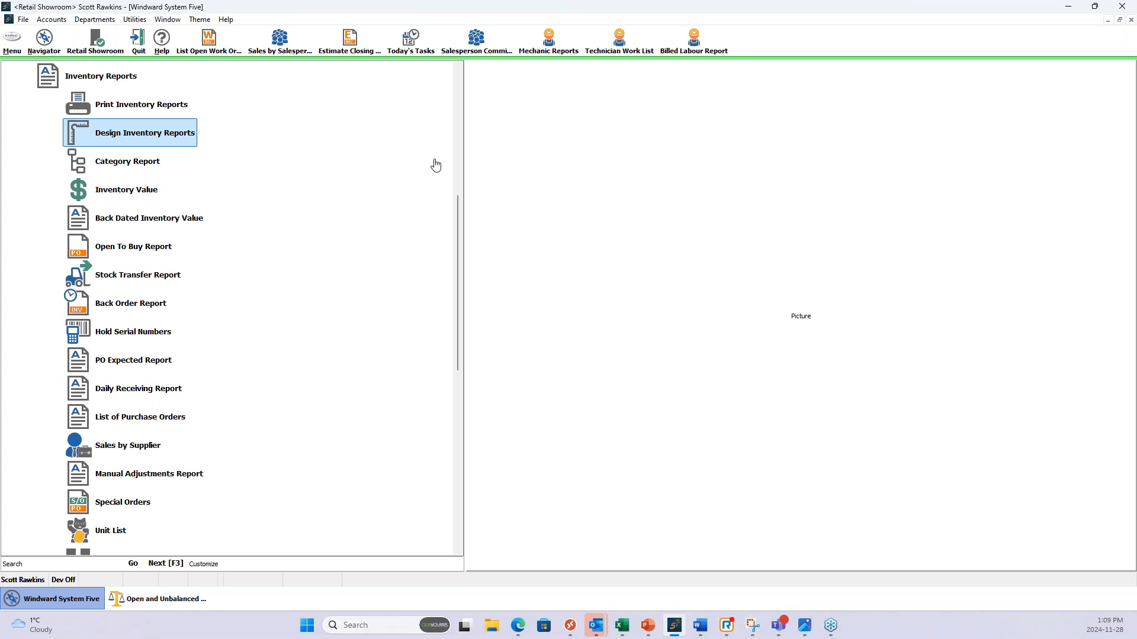
double_click(167, 136)
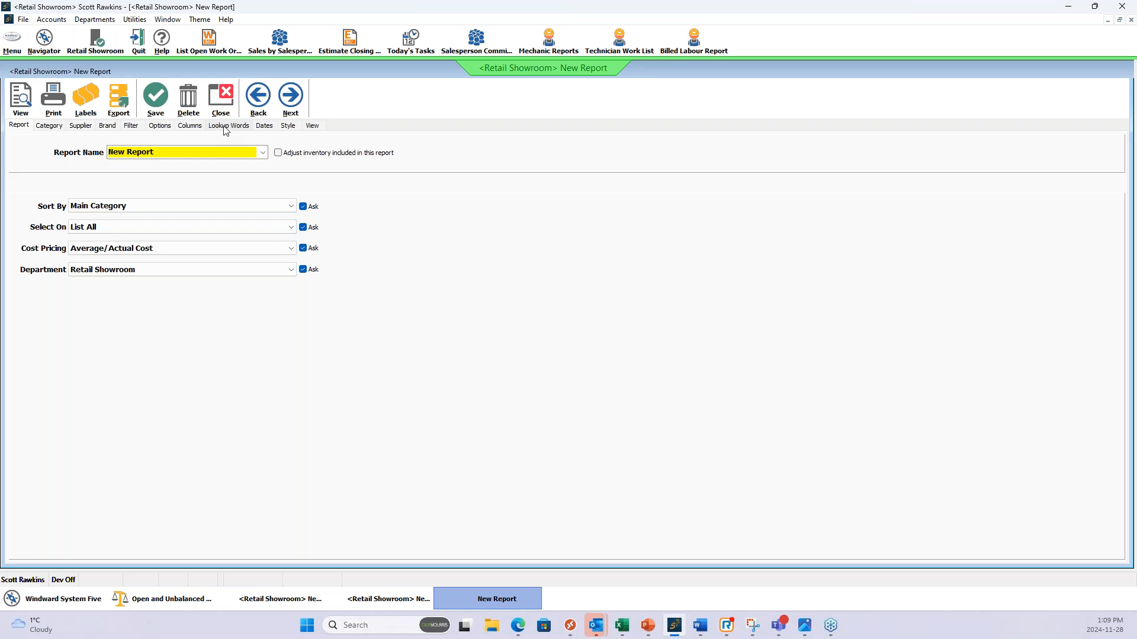
Limit the report to subcategory 405 Clothing within the Household goods main category.
click(57, 131)
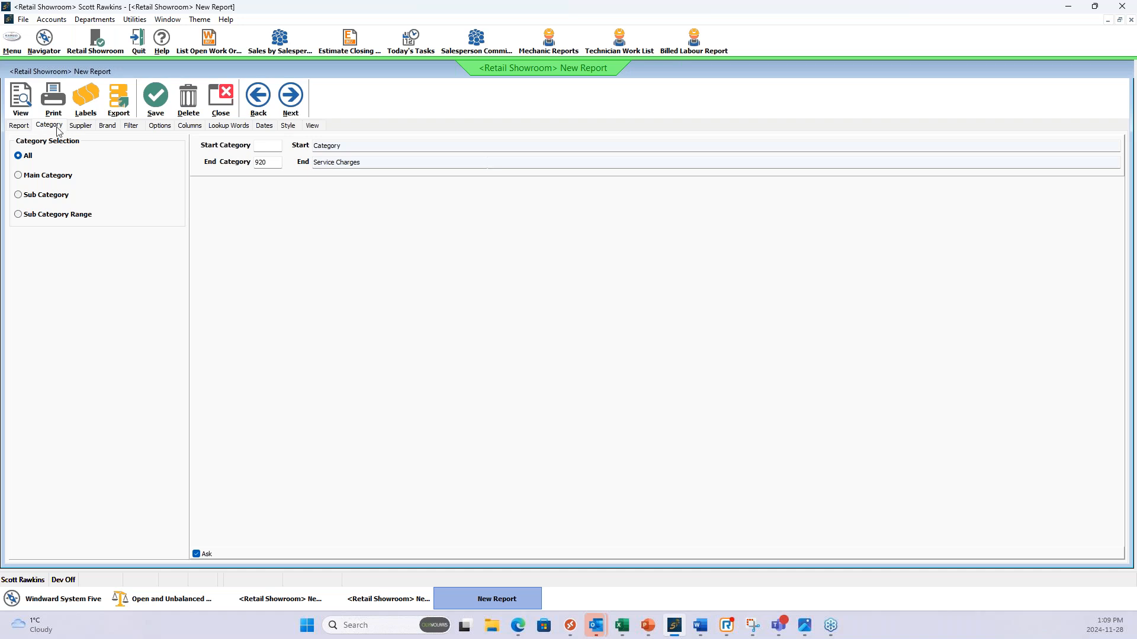
click(18, 195)
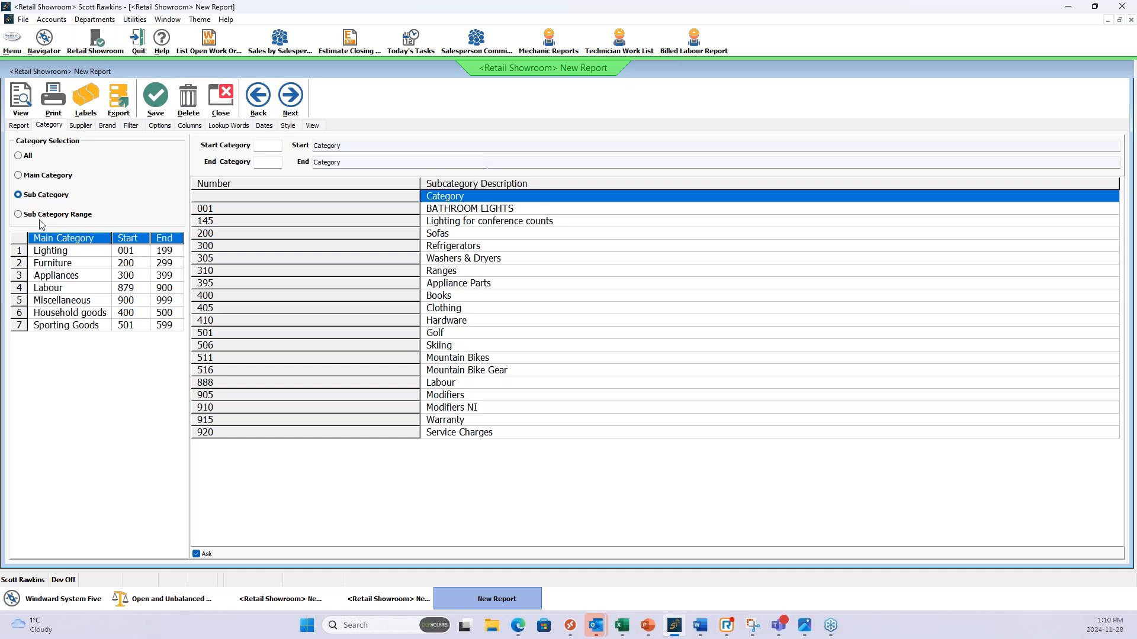
click(44, 315)
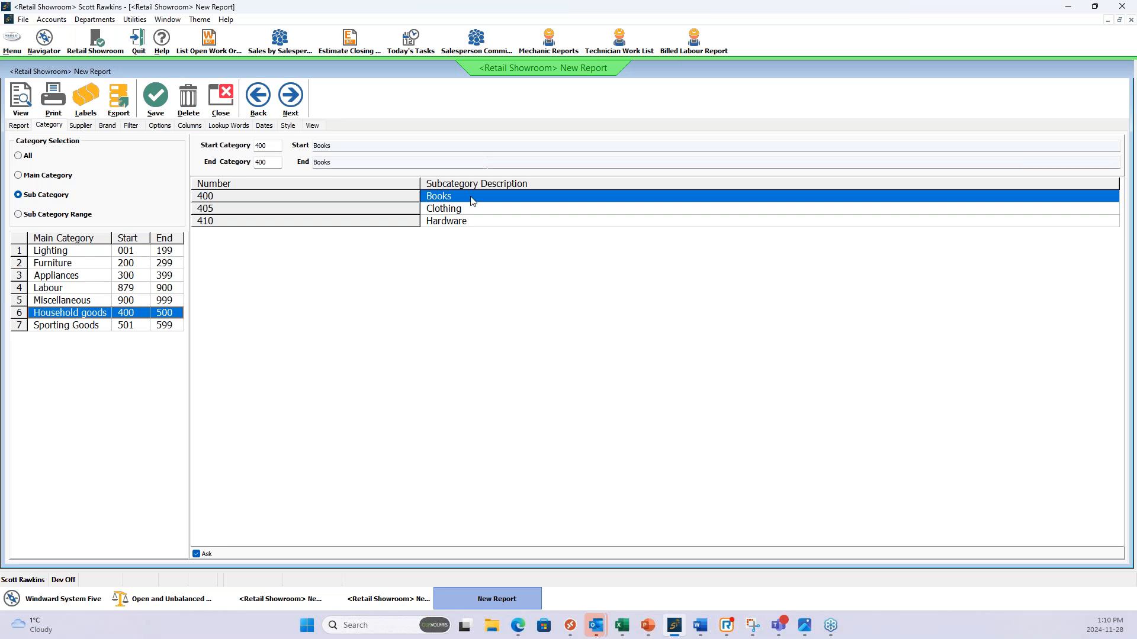
click(467, 211)
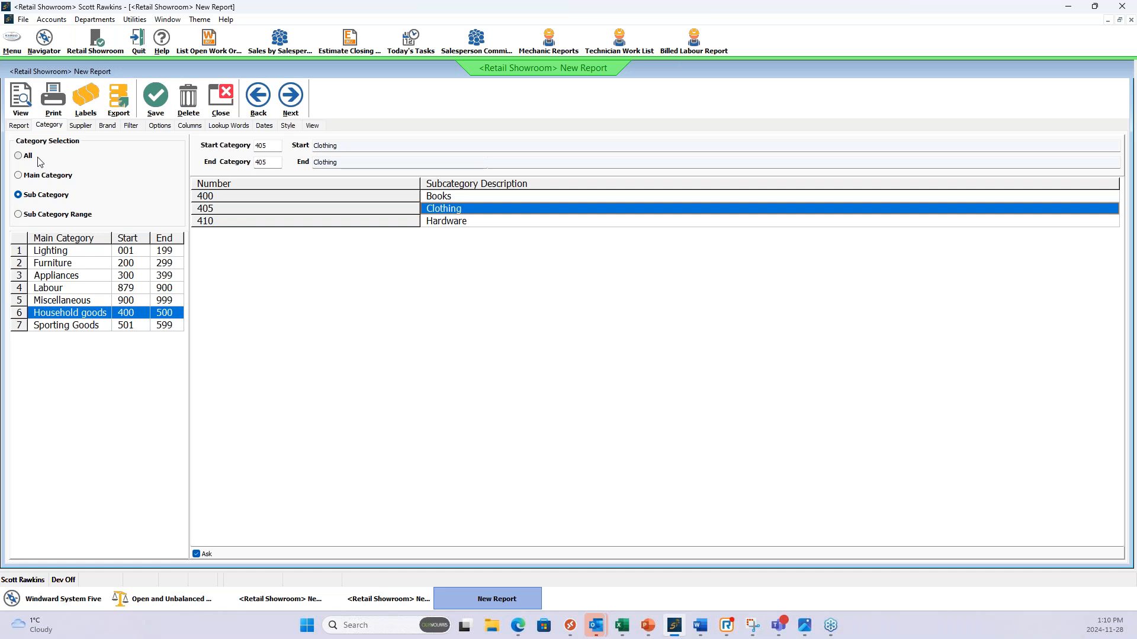
Examine the report's supplier, brand, part number and description filters and its listing options.
click(82, 127)
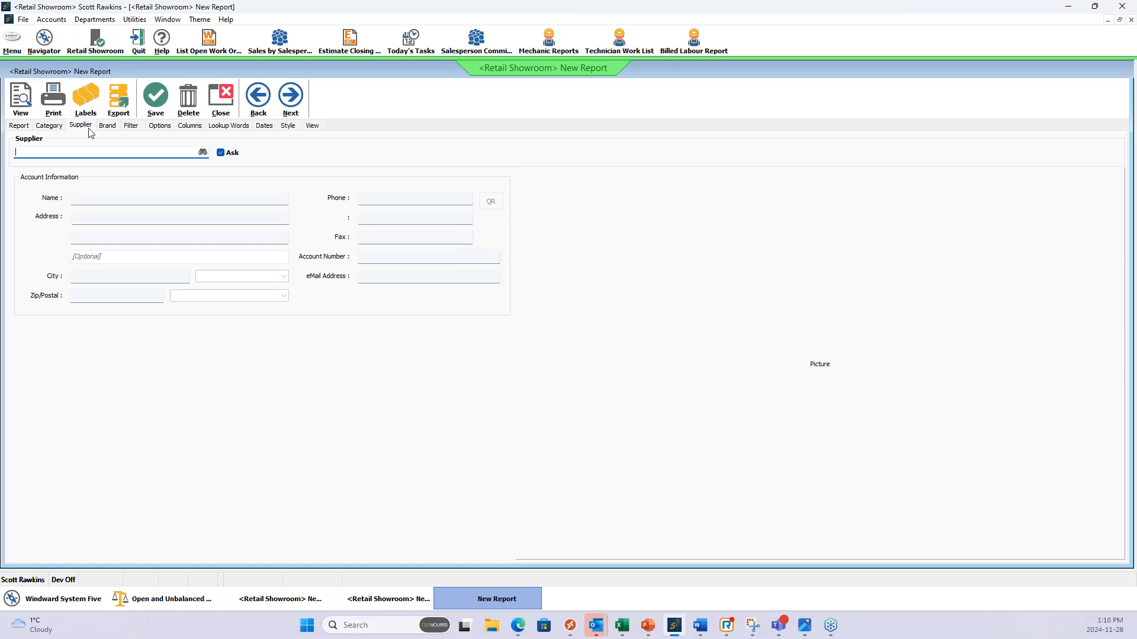
click(107, 127)
click(49, 128)
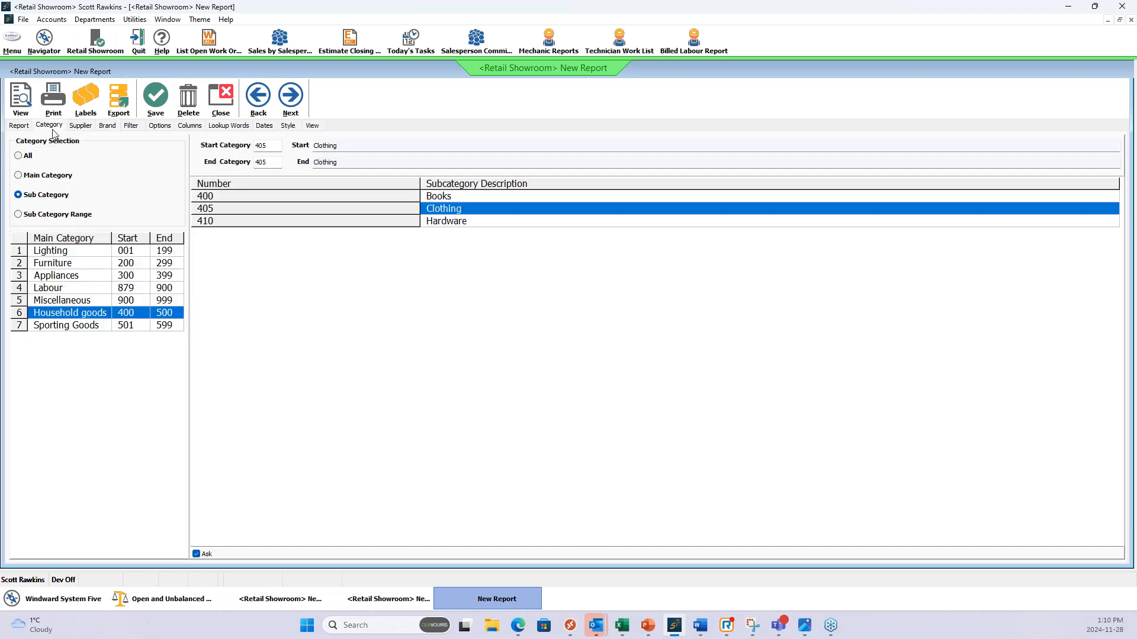
click(81, 128)
click(108, 128)
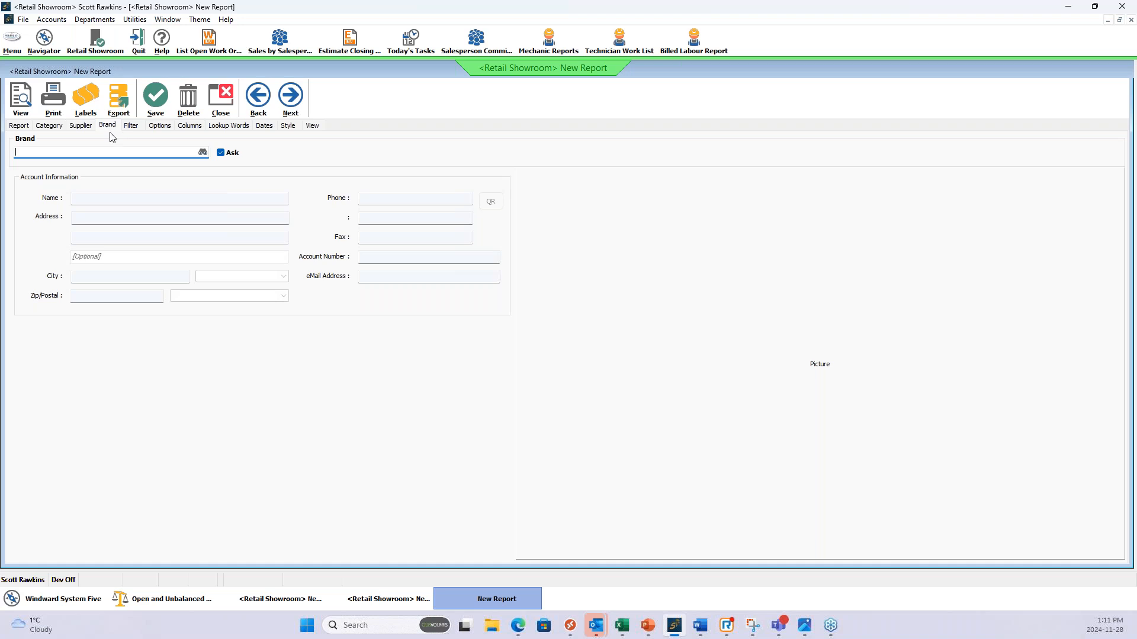
click(132, 129)
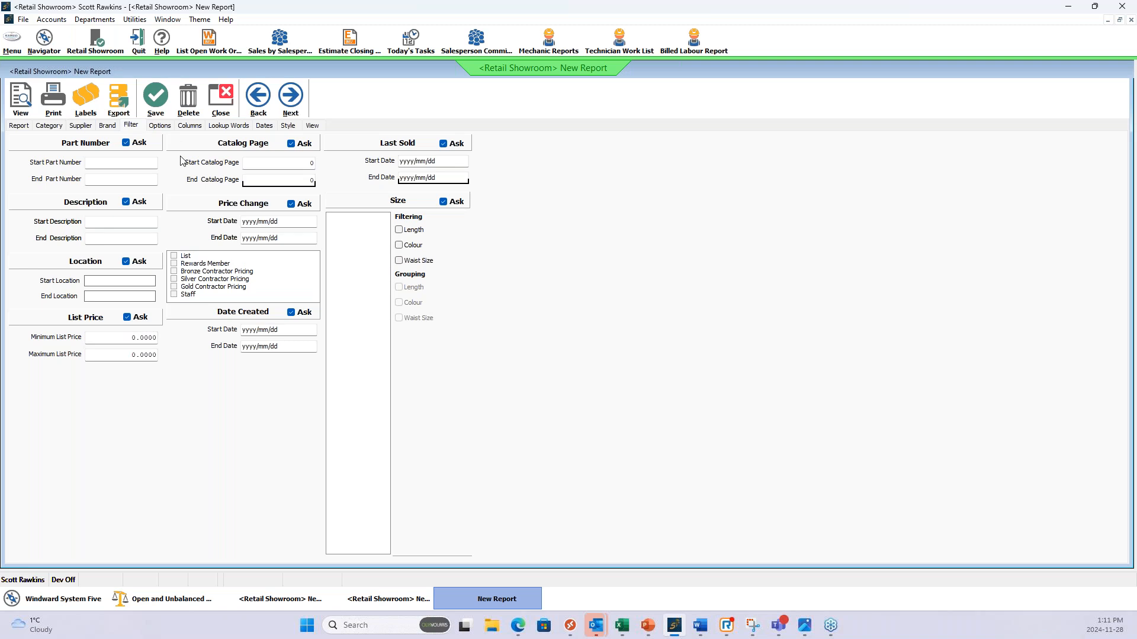
click(109, 163)
click(103, 222)
click(161, 127)
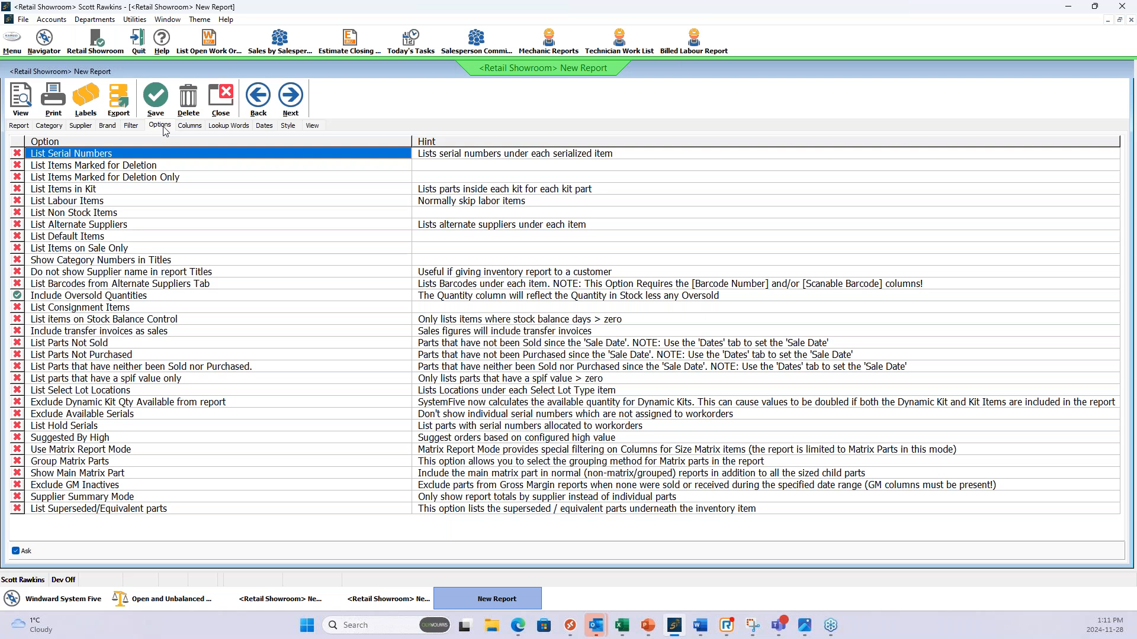
Add the Category, Part Number, Description and Supplier columns to the report.
click(189, 126)
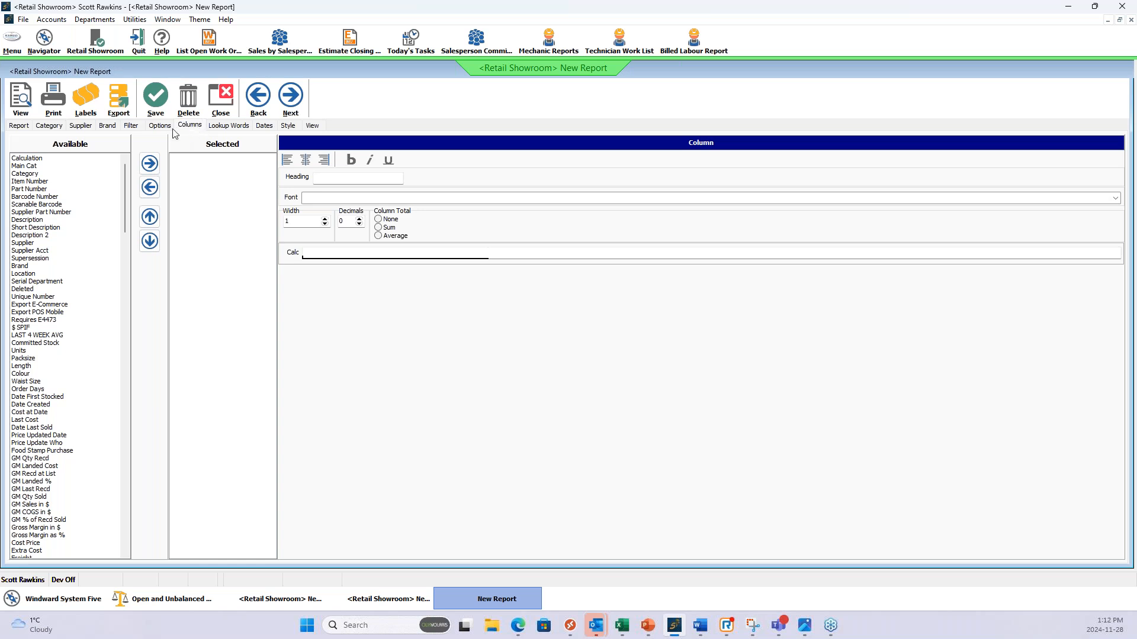
click(24, 173)
click(150, 163)
click(33, 189)
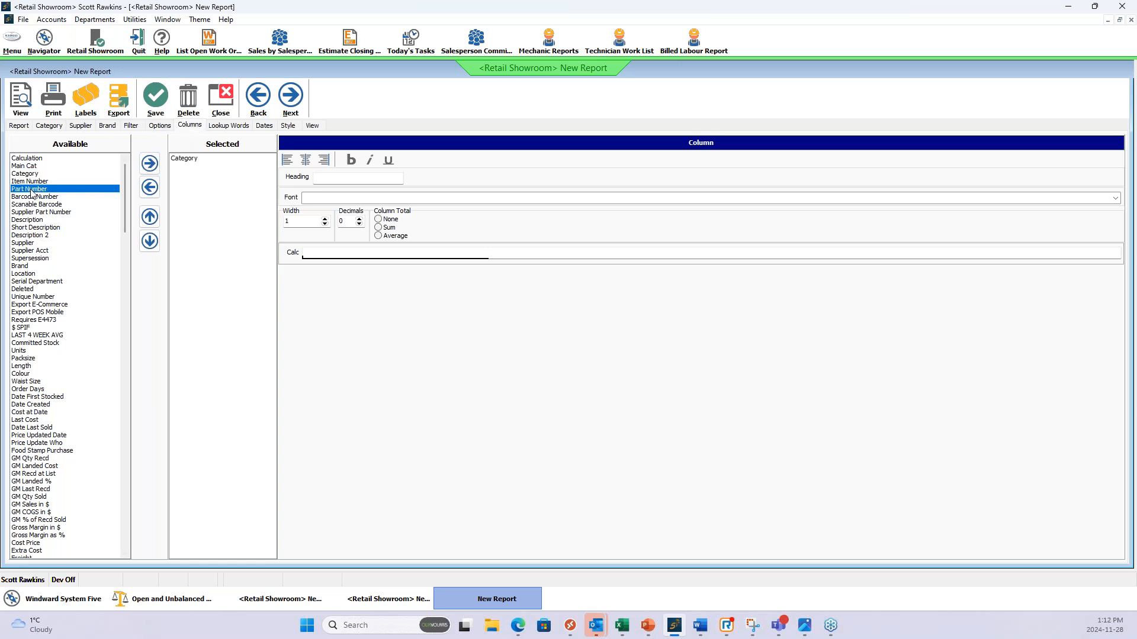
click(150, 163)
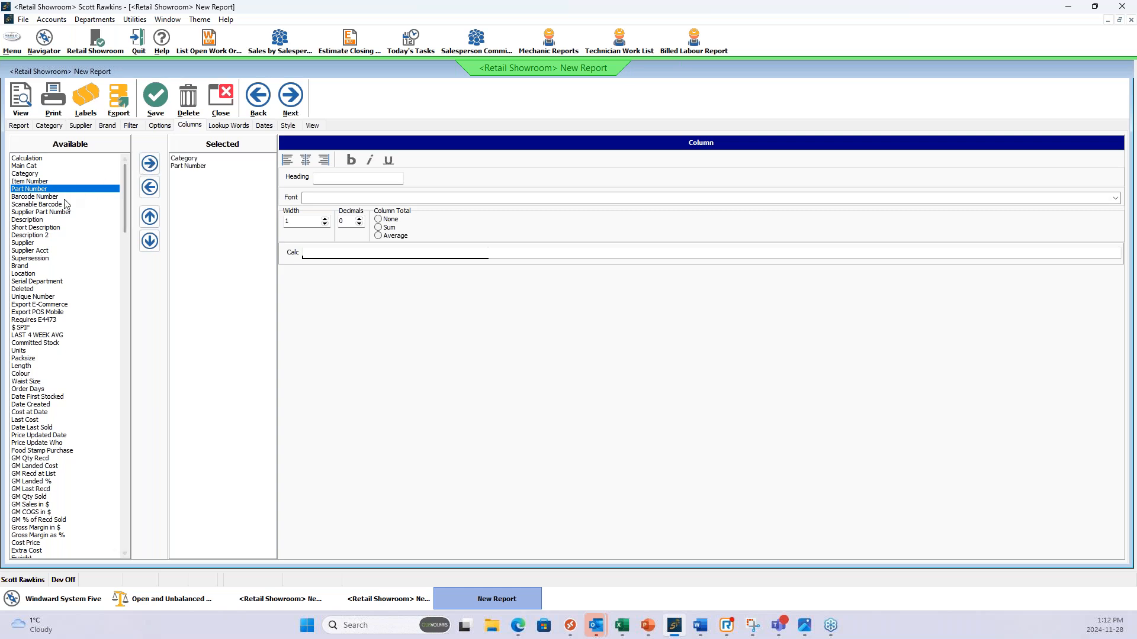
click(35, 220)
click(148, 168)
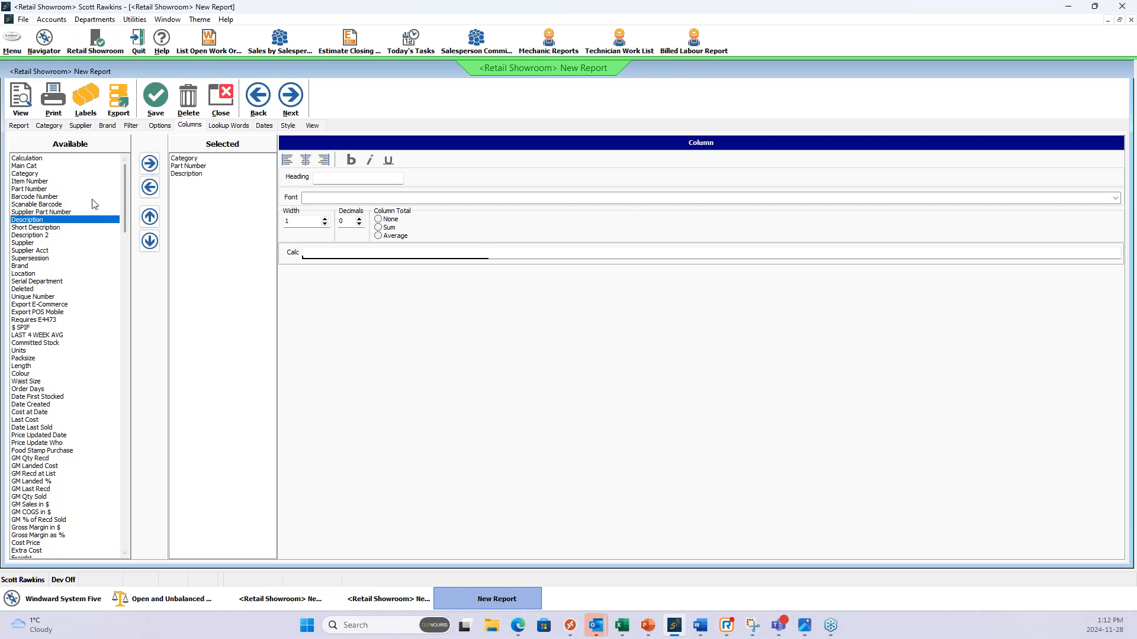
click(30, 243)
click(150, 166)
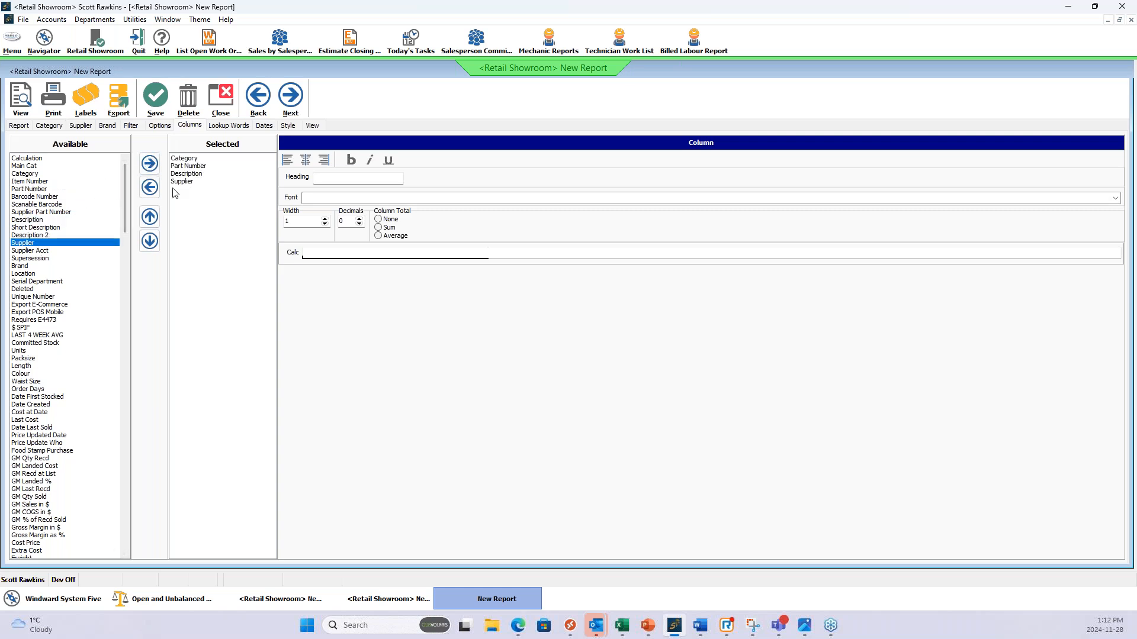
Add the Cost Price and List Price columns to the report.
drag(125, 206, 120, 264)
click(42, 273)
click(149, 164)
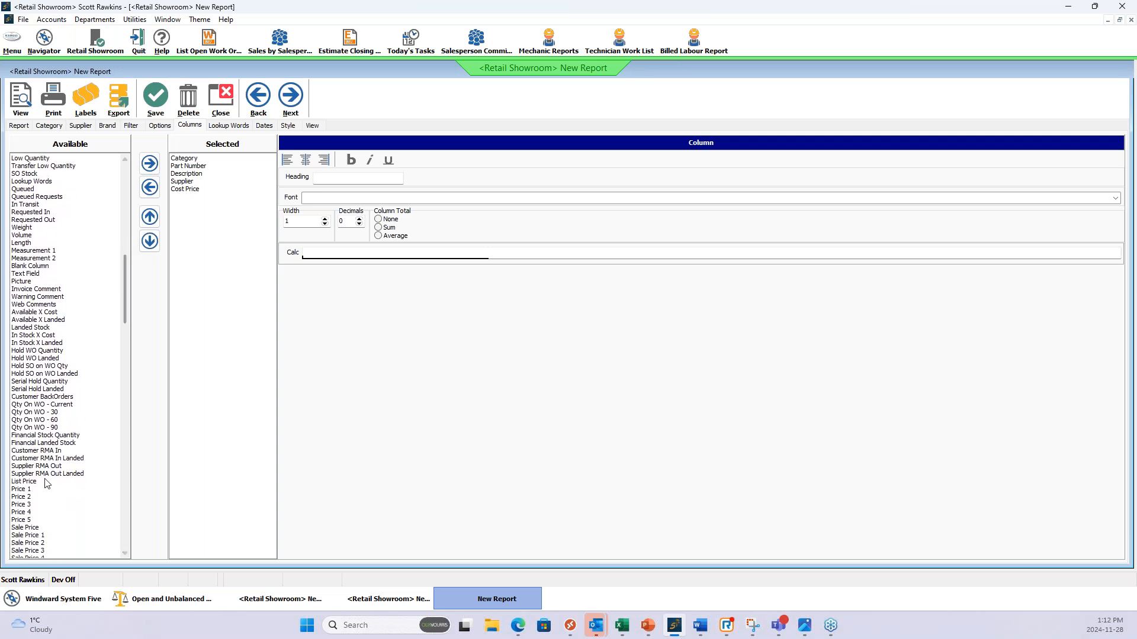
click(61, 480)
click(150, 163)
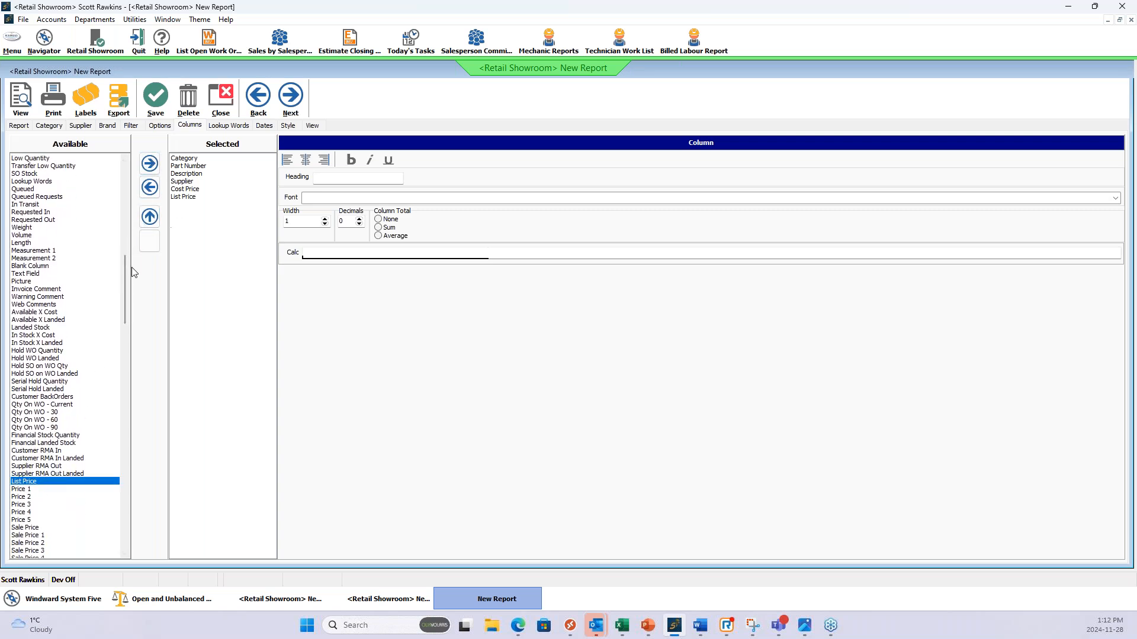
Add the Tax 1 and Tax 2 columns to the report and check their column settings.
drag(123, 273, 116, 338)
click(39, 328)
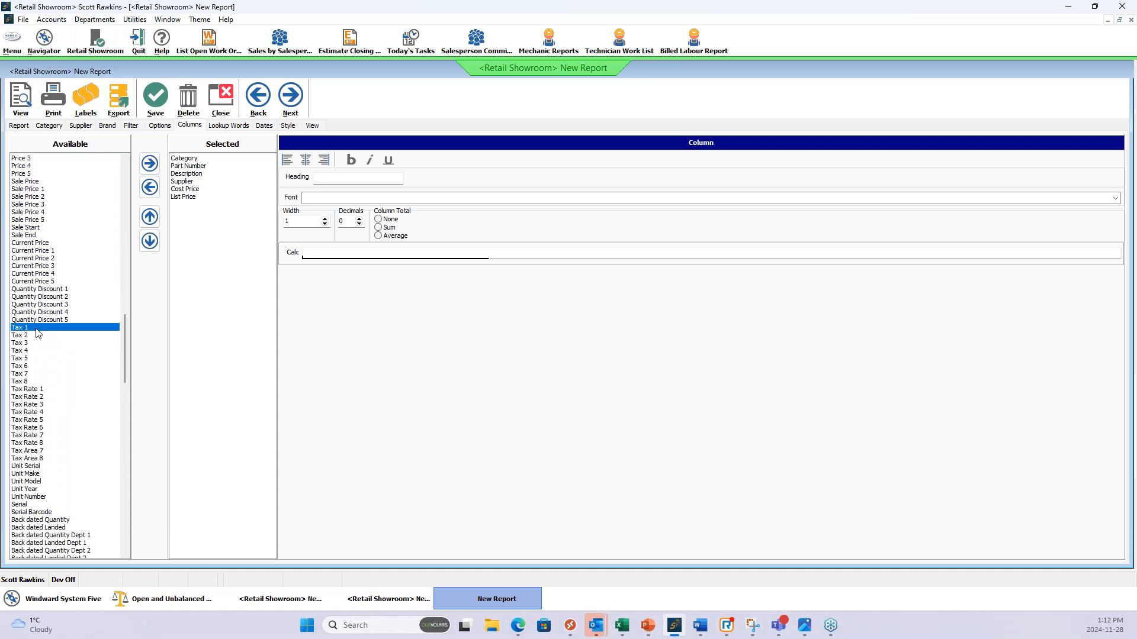
click(150, 162)
click(24, 336)
click(150, 164)
click(179, 212)
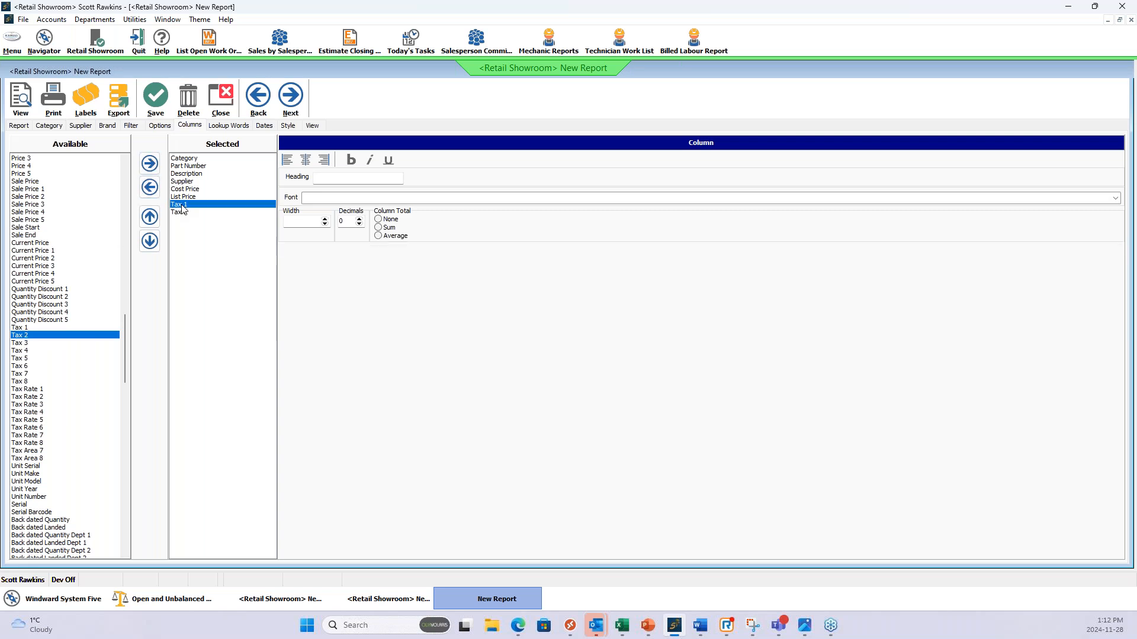
click(179, 211)
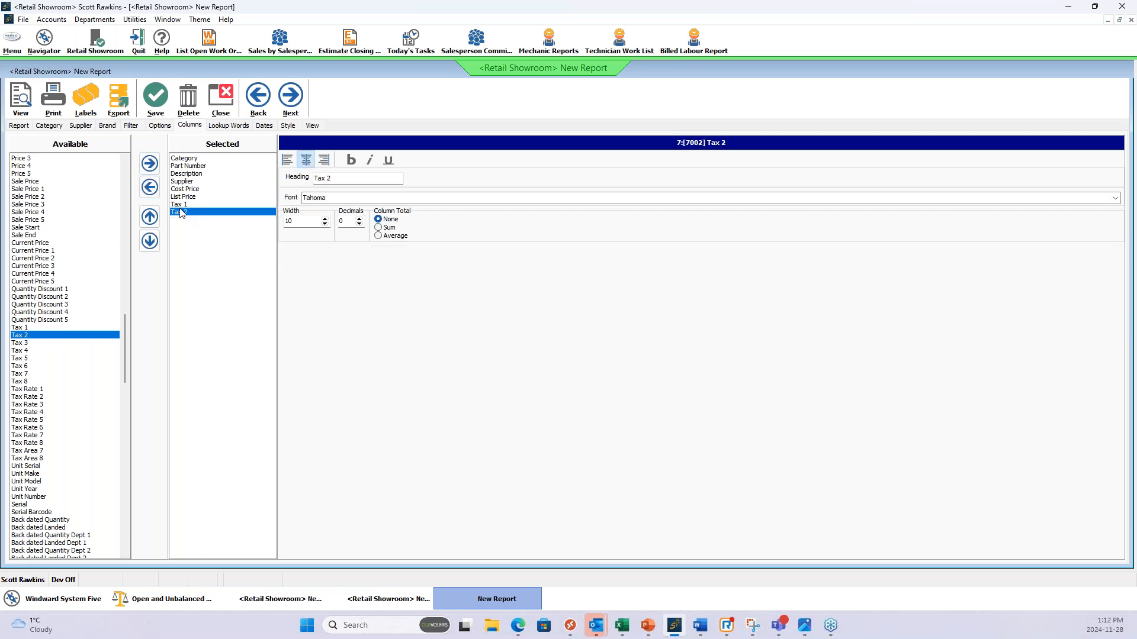
click(182, 206)
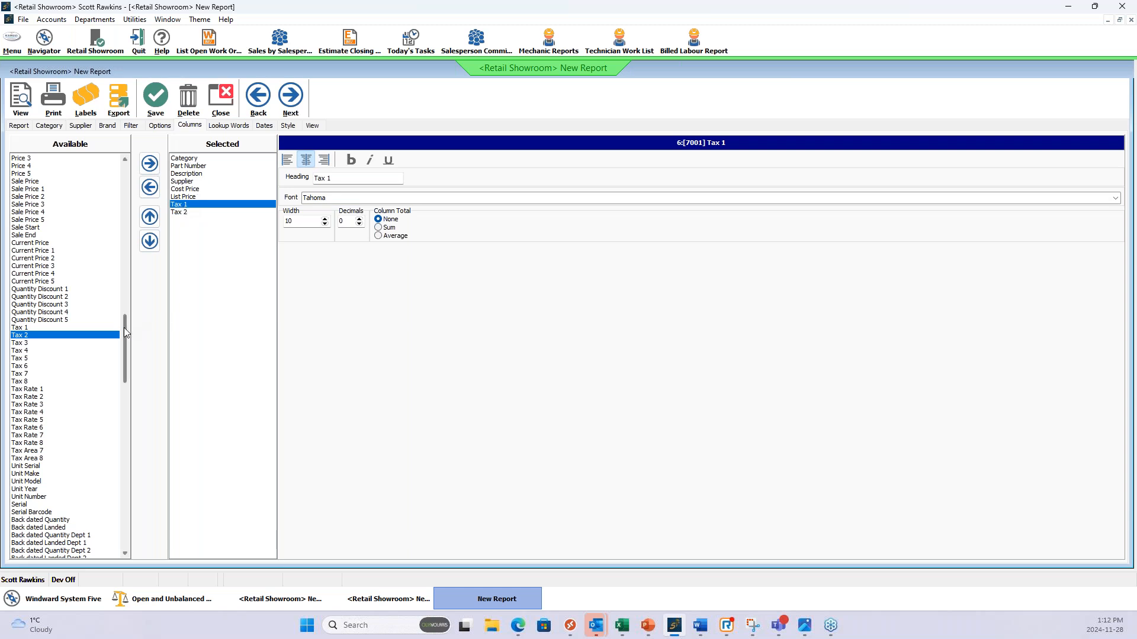
Look through the remaining available columns, including monthly sales, stock age, and the sold, transfer and purchase date ranges.
drag(124, 329, 117, 370)
scroll(108, 374, down, 3)
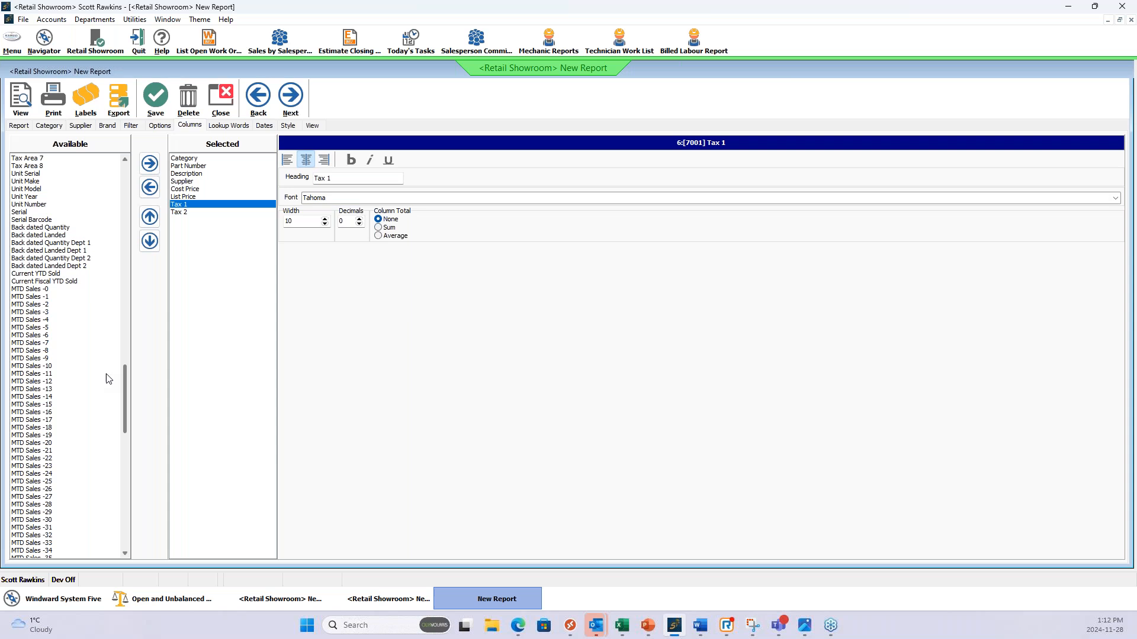
drag(39, 302, 36, 352)
drag(124, 379, 115, 417)
mouse_move(34, 377)
mouse_down()
mouse_move(35, 397)
mouse_move(33, 388)
mouse_up()
drag(125, 414, 123, 433)
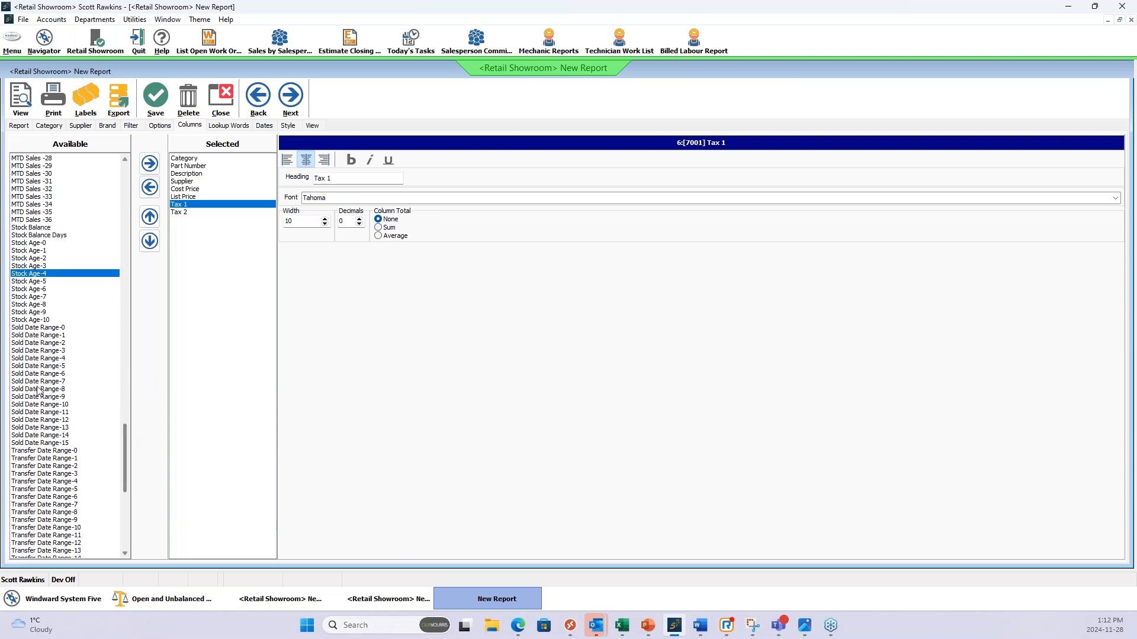
drag(47, 341, 45, 389)
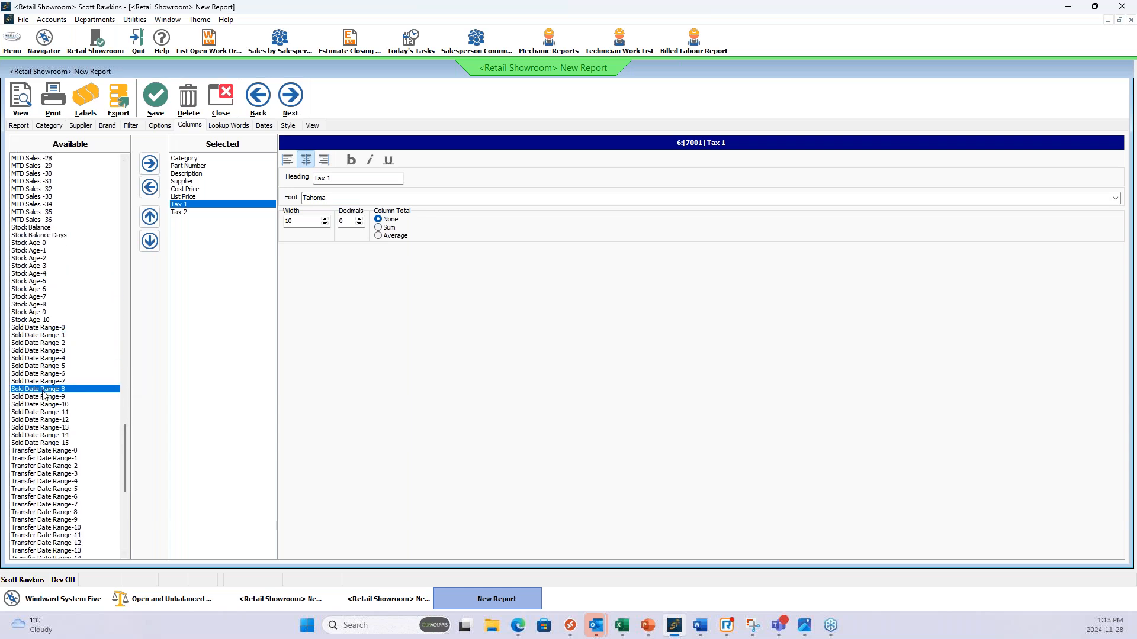
drag(61, 337, 45, 400)
drag(124, 432, 109, 479)
drag(67, 290, 59, 368)
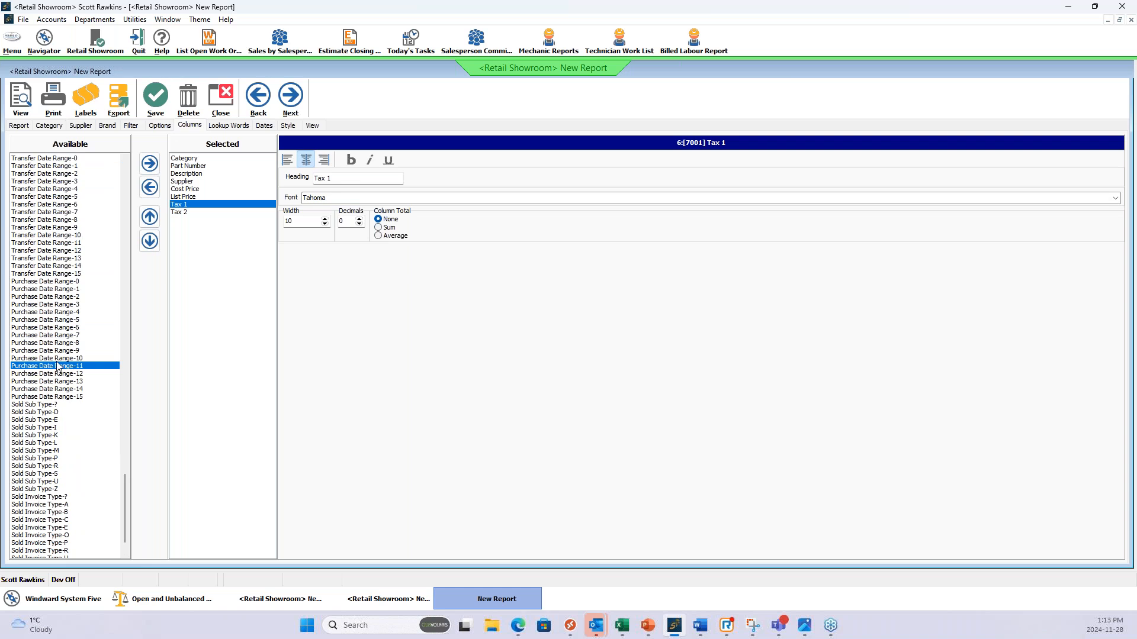
drag(124, 483, 135, 171)
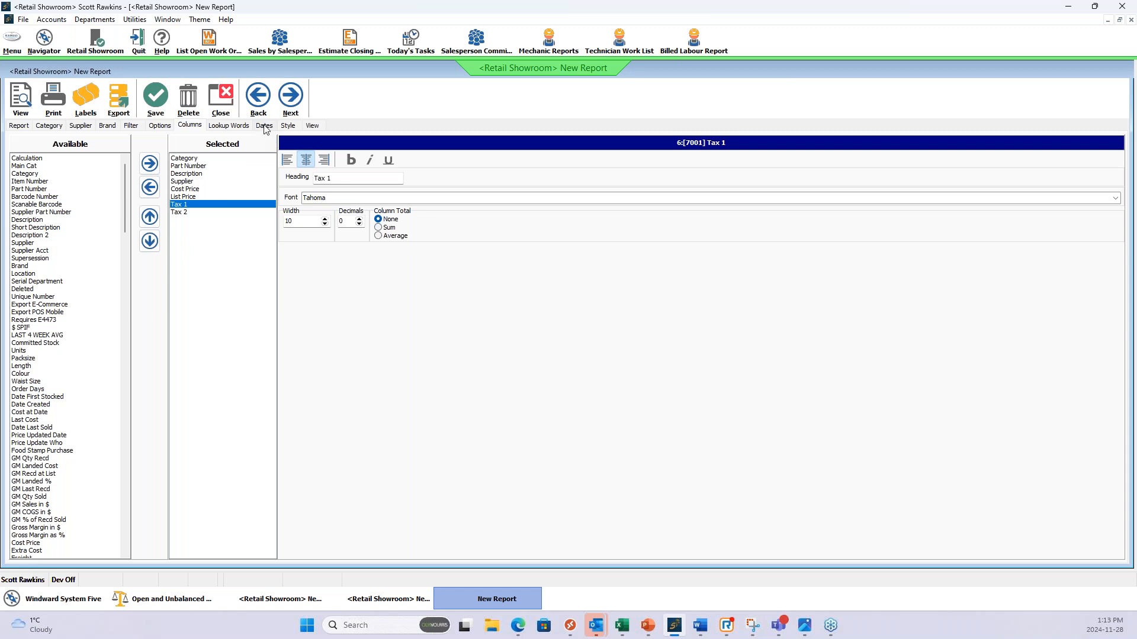
Preview the report and examine the Tax 1 and Tax 2 values of the listed clothing items.
click(315, 127)
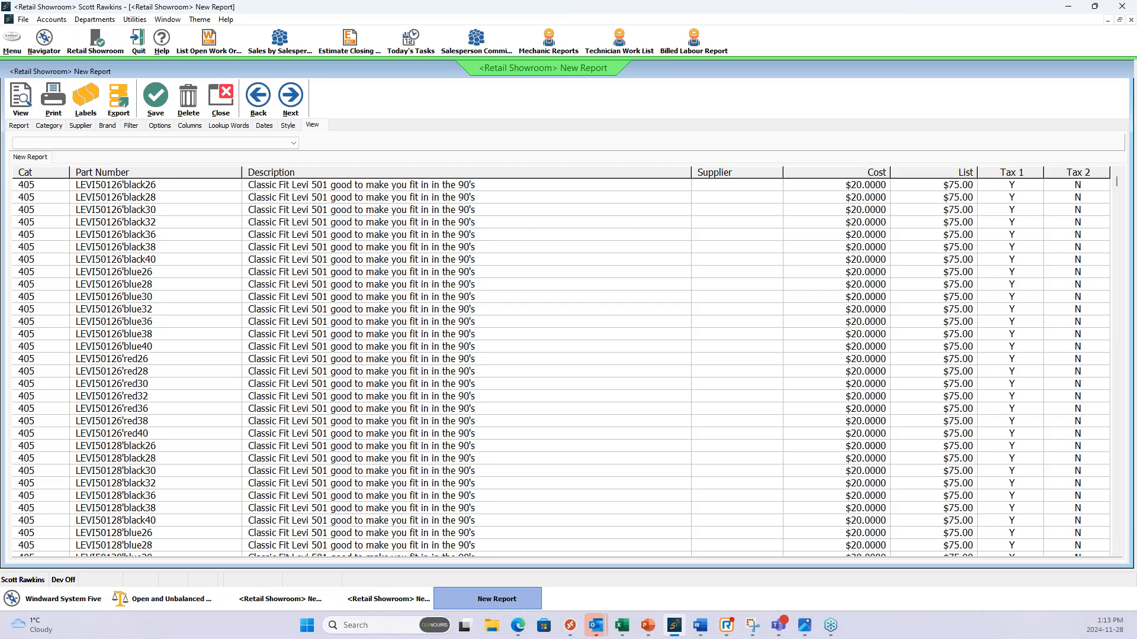
click(1118, 184)
drag(1119, 187, 1101, 214)
click(997, 235)
click(1079, 225)
click(1016, 222)
click(1078, 210)
click(1008, 196)
click(1092, 196)
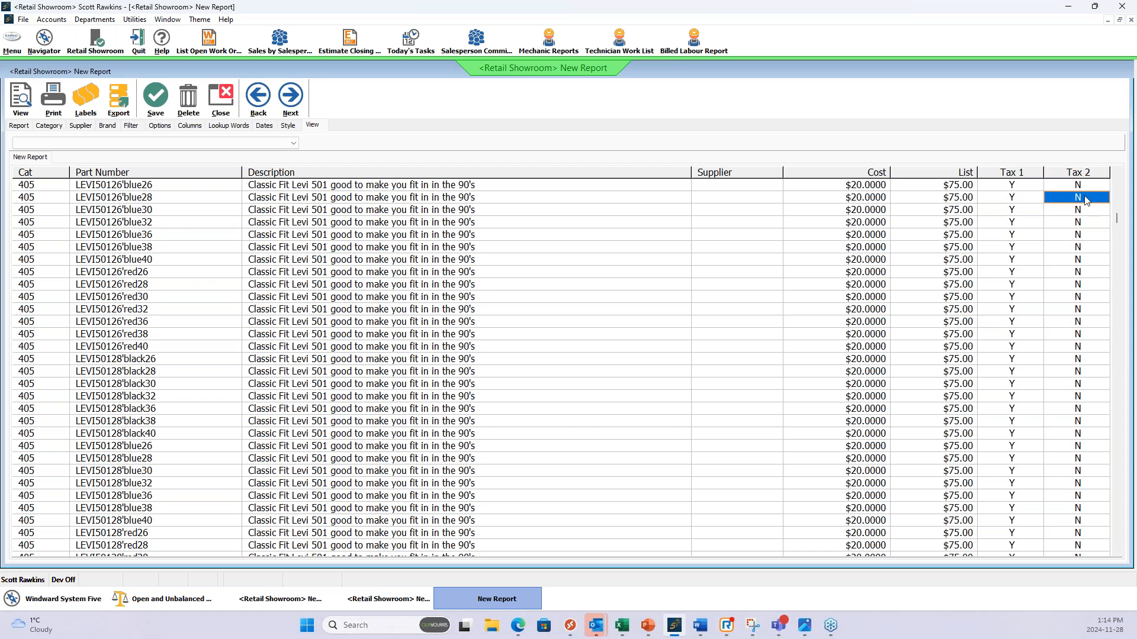
click(1087, 210)
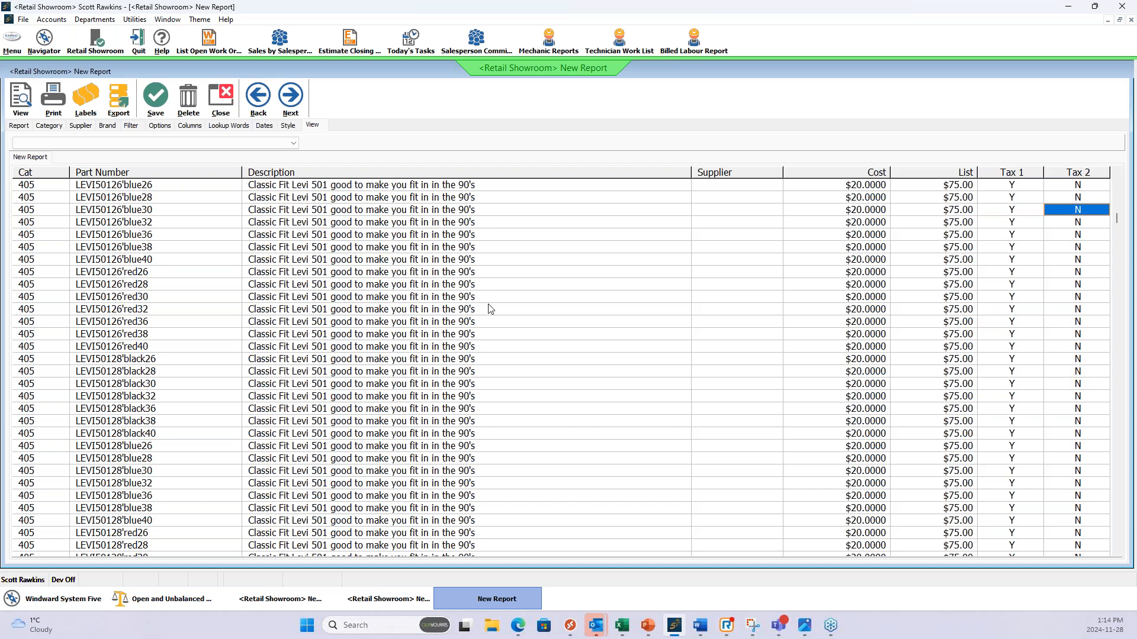
click(1082, 262)
click(1074, 312)
drag(1072, 372, 1069, 360)
click(1068, 238)
click(1067, 299)
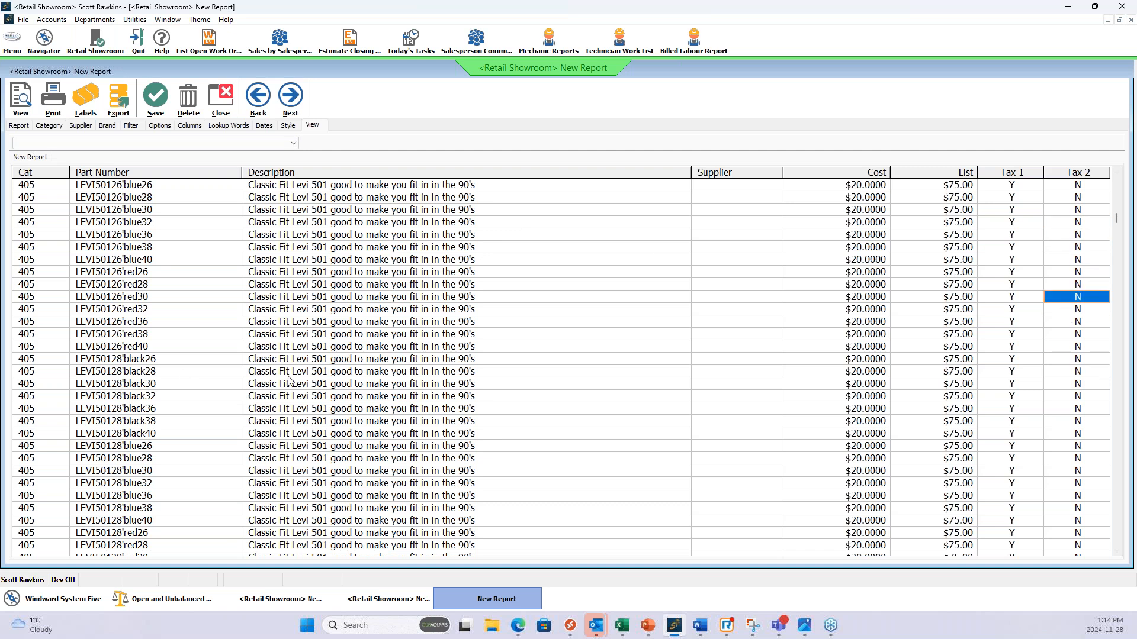
click(376, 382)
click(139, 348)
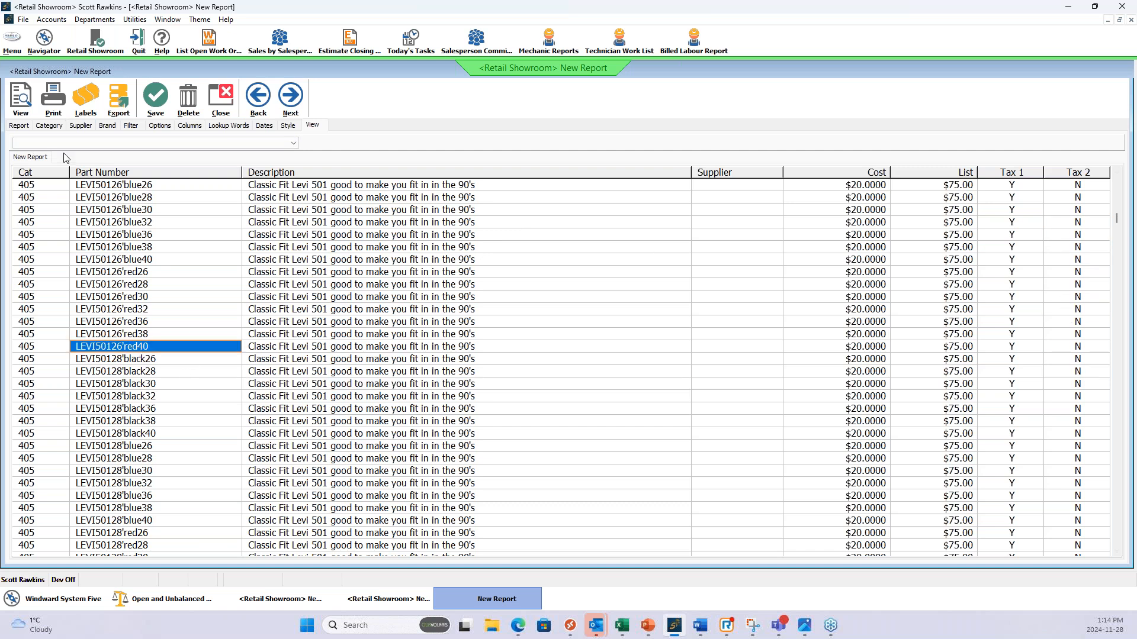
Enable adjusting the inventory included in the report and look over the regular percentages, sale percentages and sale dates in the price schedules.
click(19, 126)
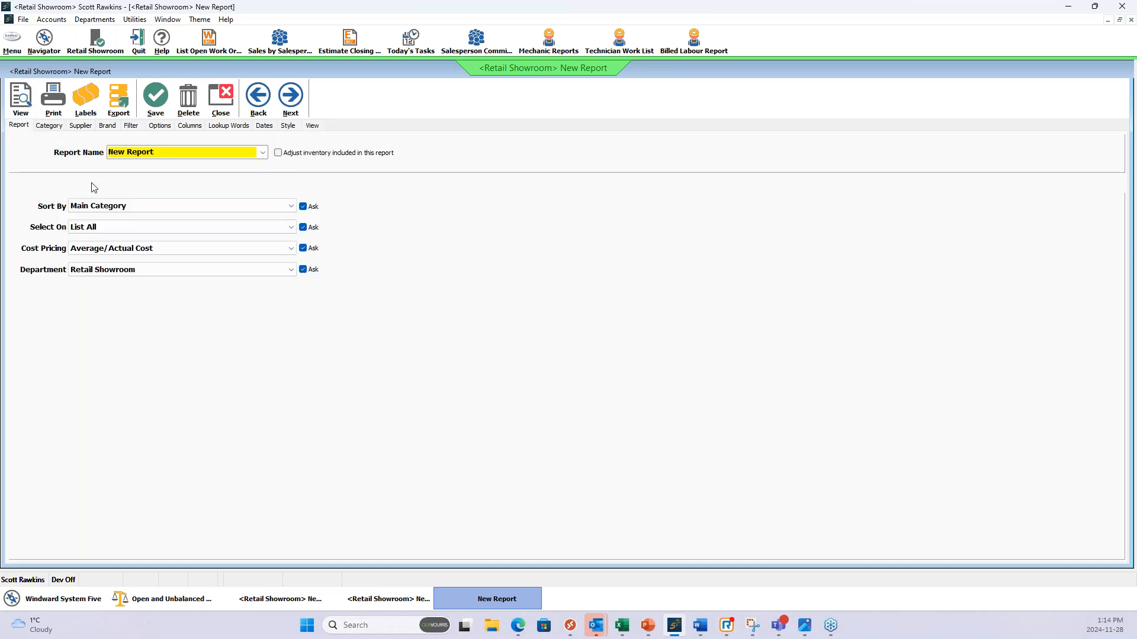
click(279, 153)
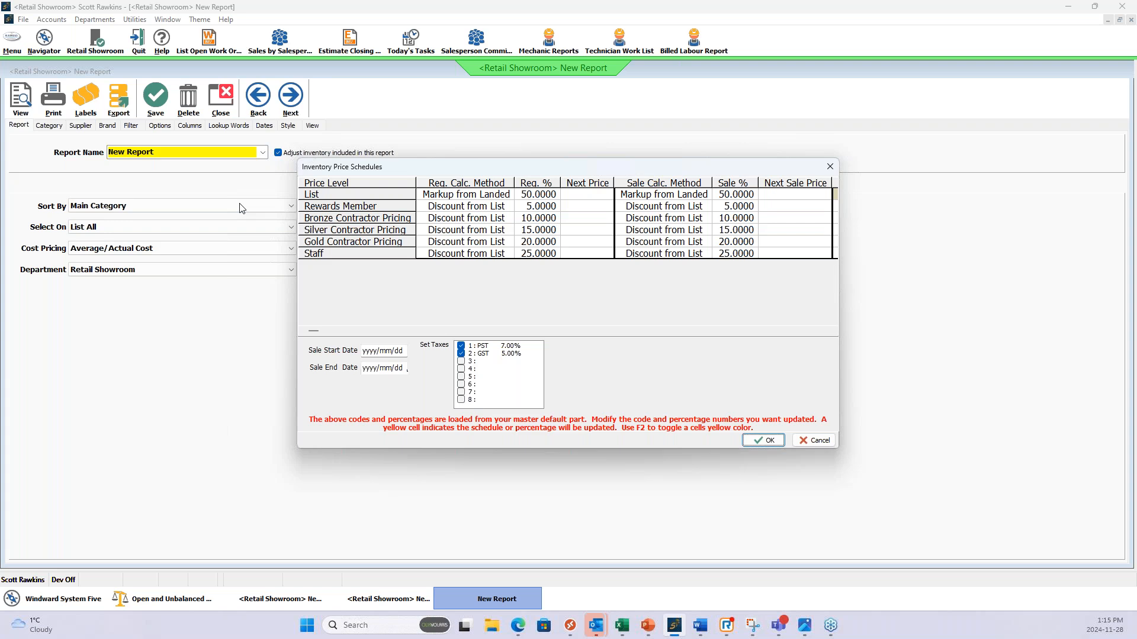
click(538, 218)
click(541, 231)
click(544, 242)
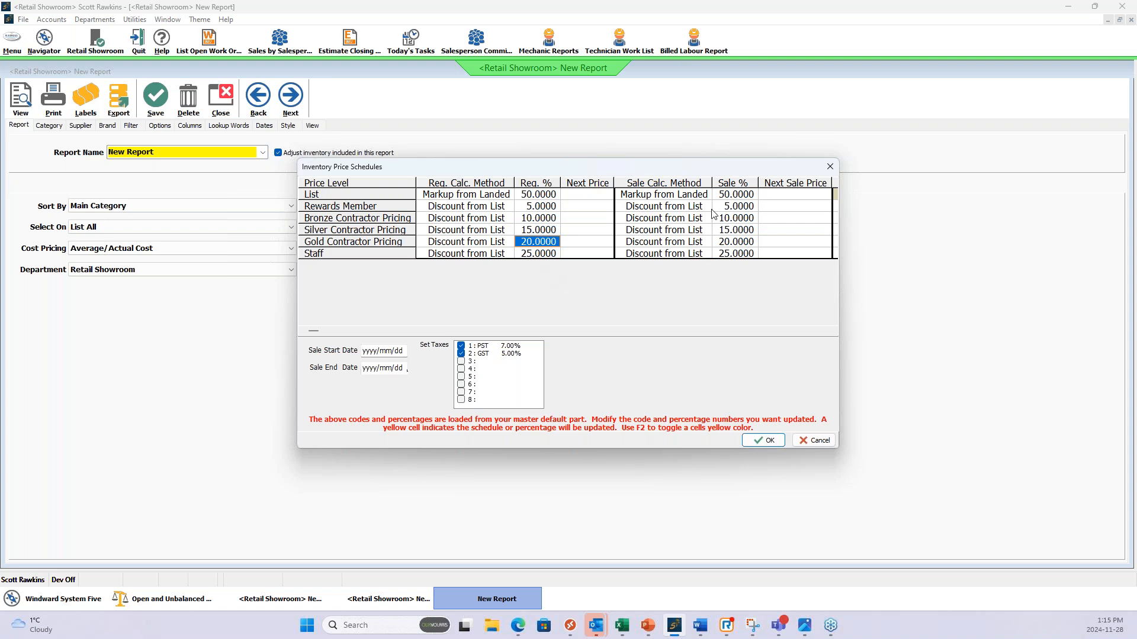
click(734, 207)
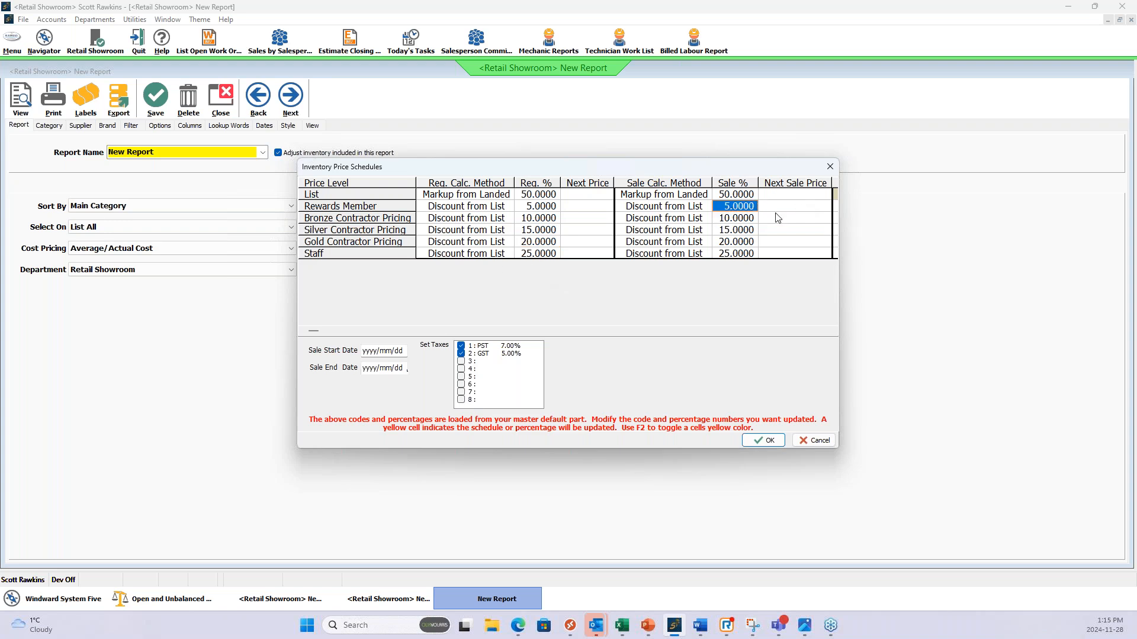
click(387, 350)
click(388, 368)
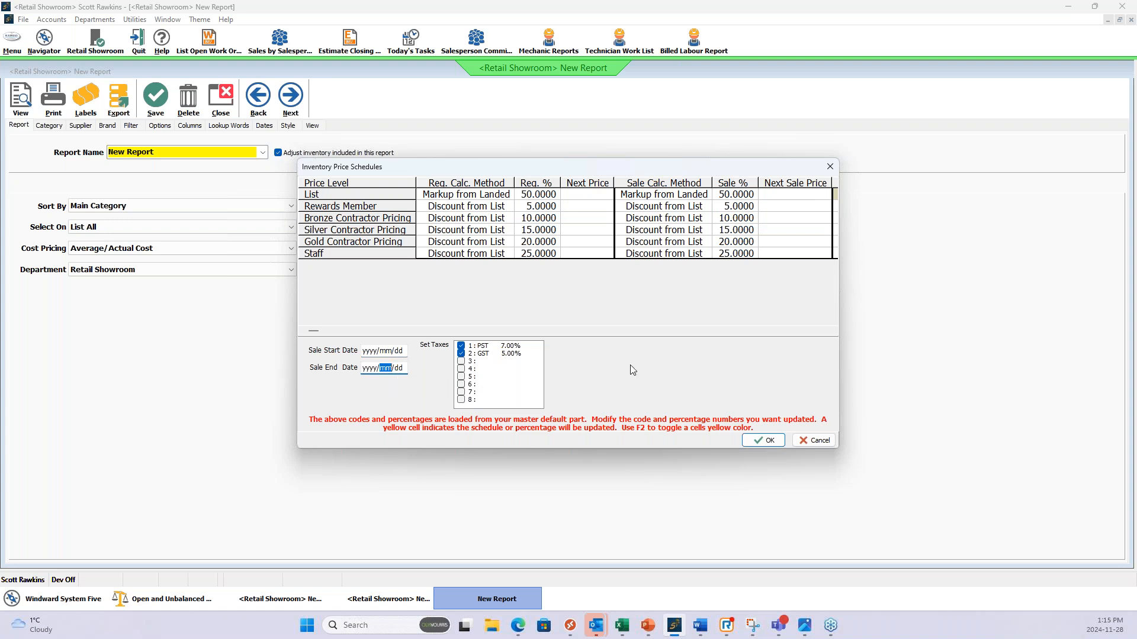
Set the adjustment's taxes to PST and GST without updating the master default item, and run the report with the inventory adjustment accepted.
click(461, 354)
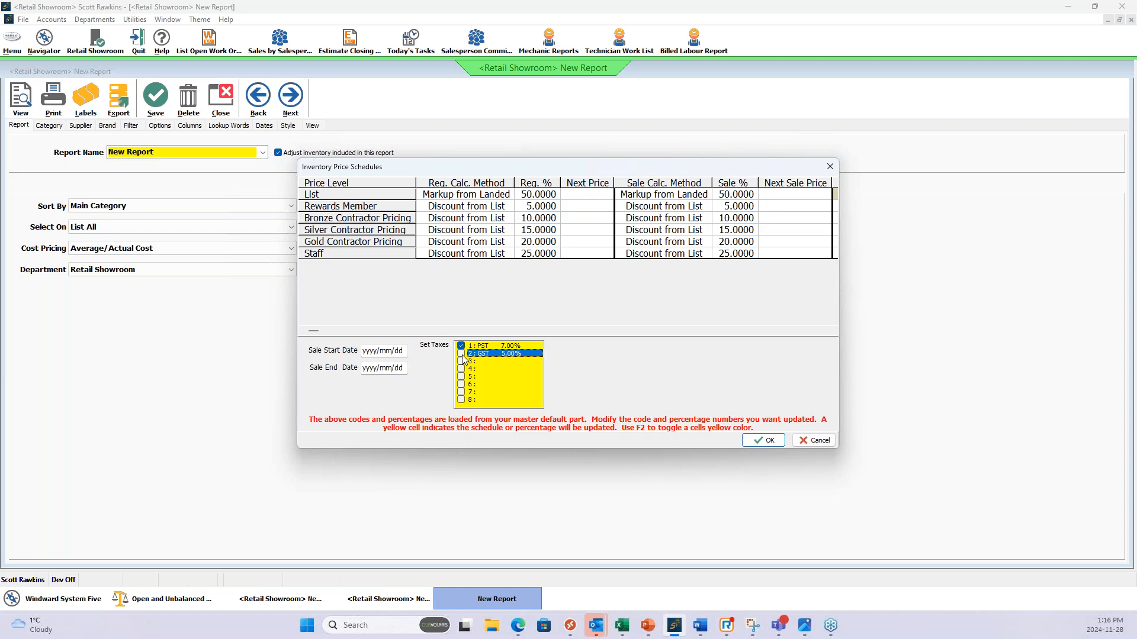
click(461, 354)
click(763, 441)
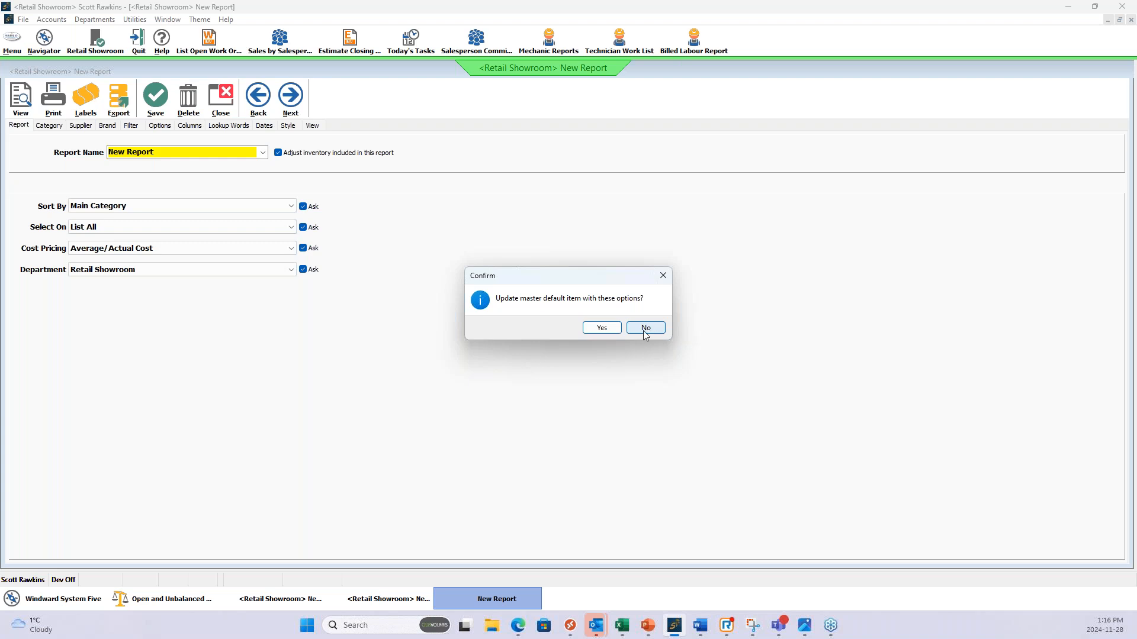
click(647, 332)
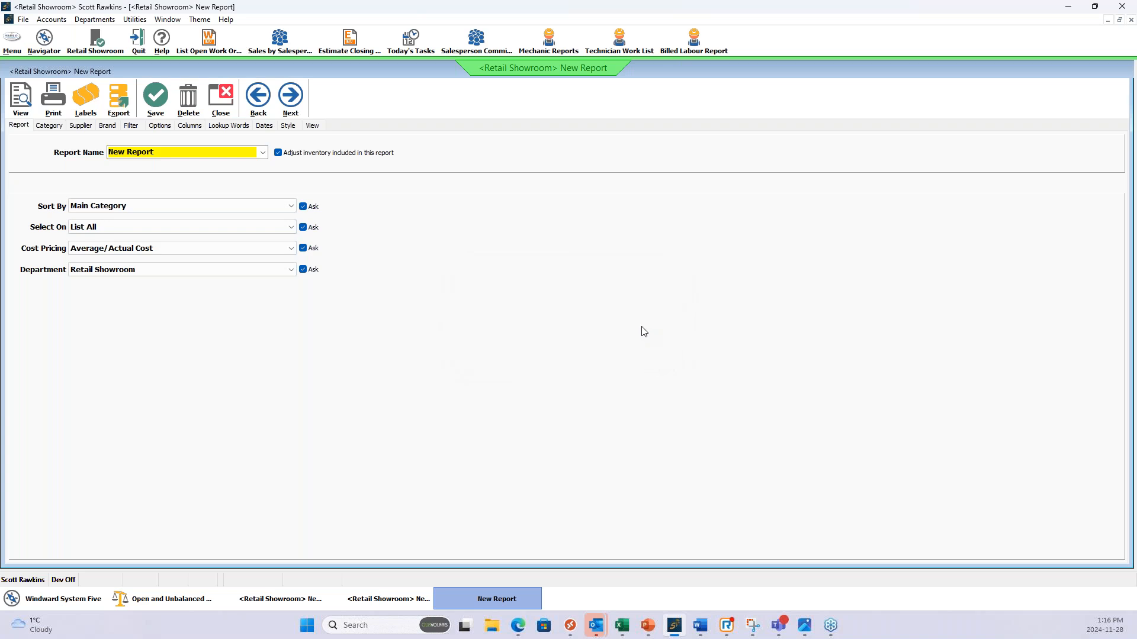
click(22, 99)
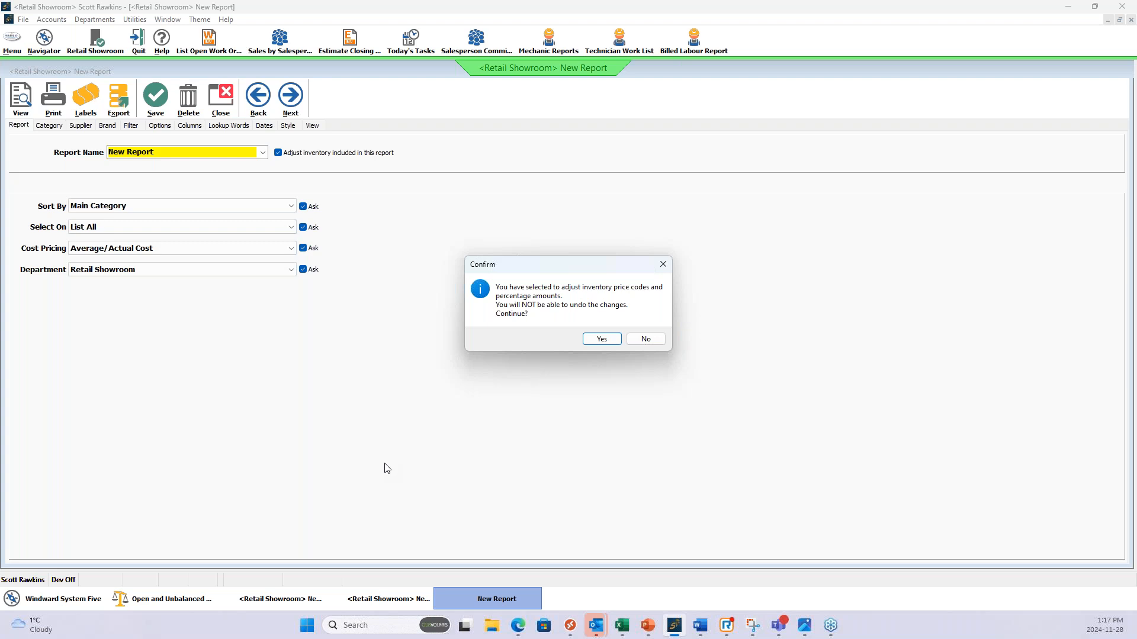
click(602, 340)
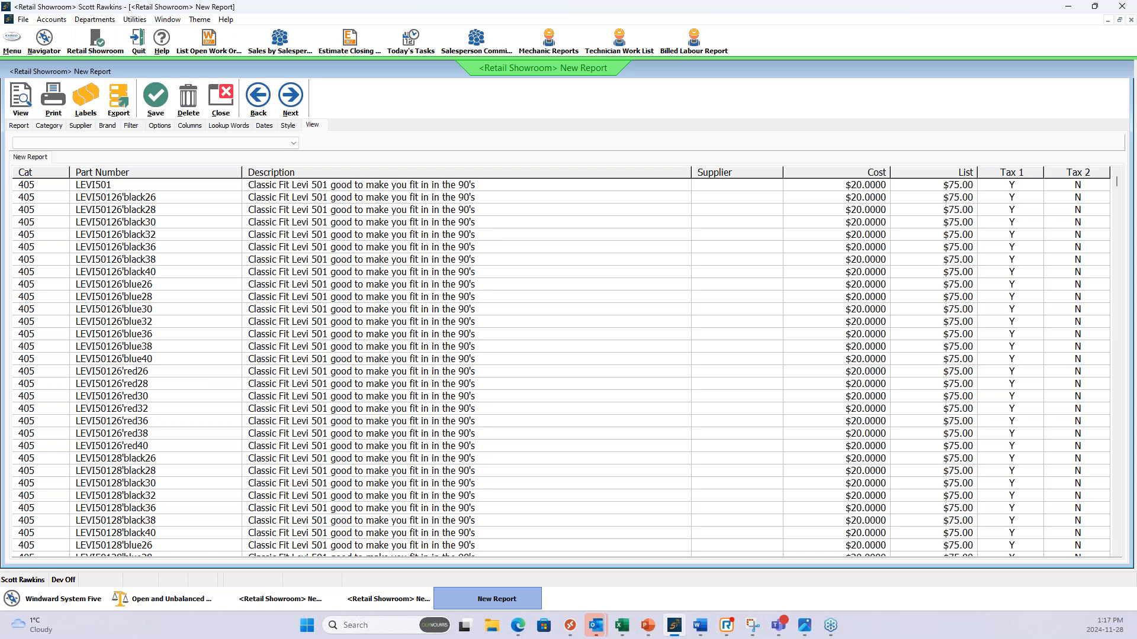
Check the Tax 2 values of the listed clothing items and rerun the adjusting report to refresh them.
click(1061, 222)
click(1065, 264)
click(1069, 332)
click(1068, 245)
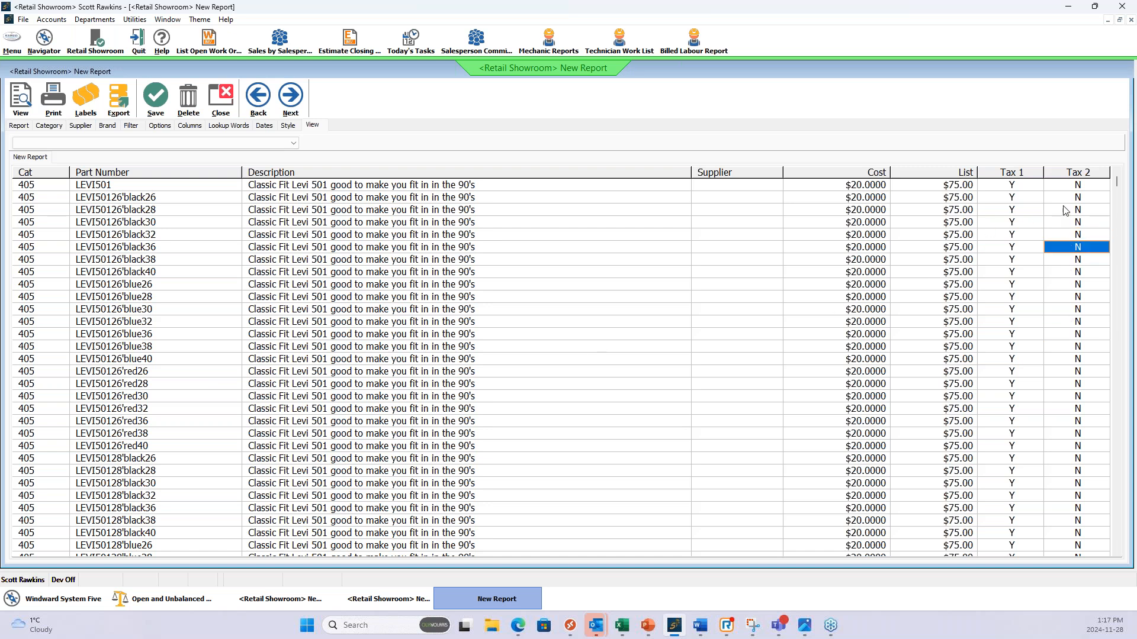
click(1064, 209)
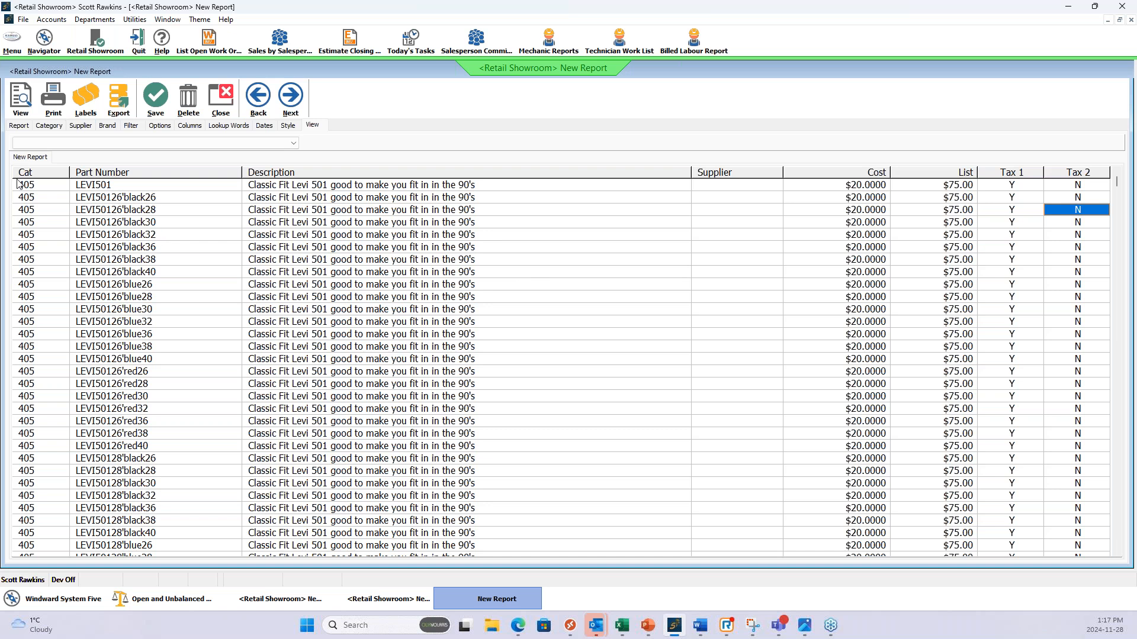
click(21, 96)
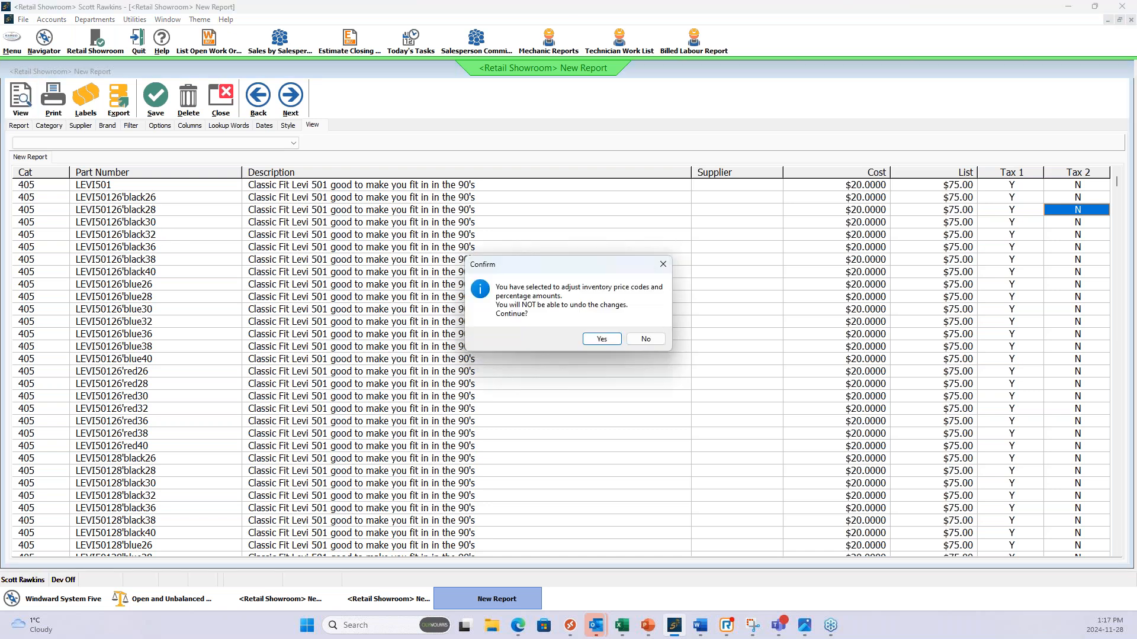
click(602, 339)
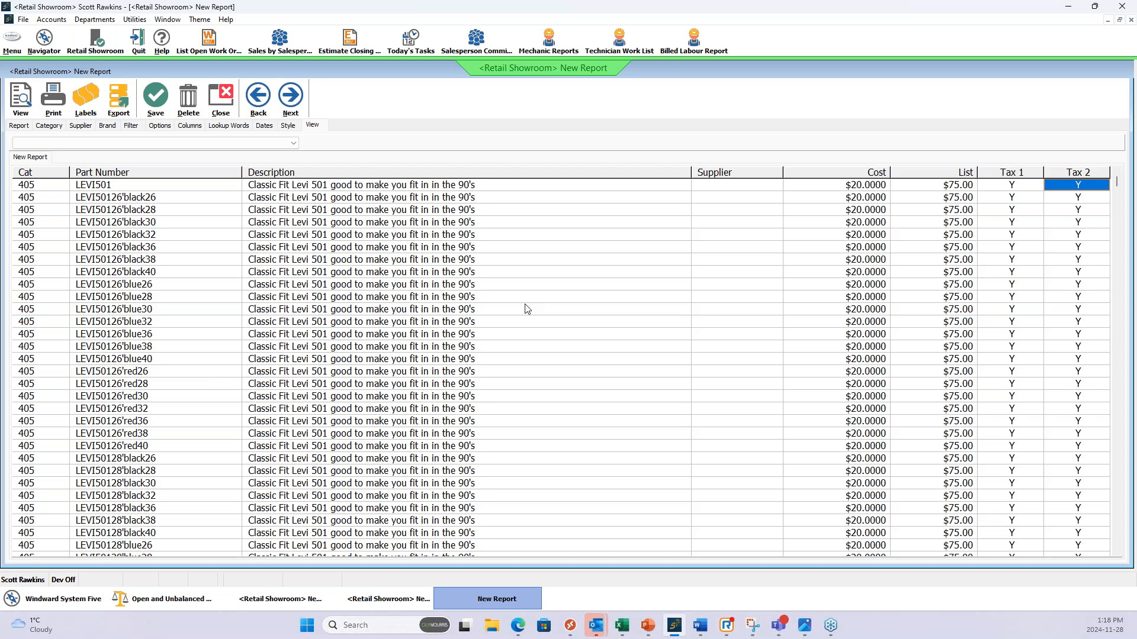
Redefine the inventory adjustment with GST unticked and only PST set, leave the master default item alone, and run the report.
click(18, 127)
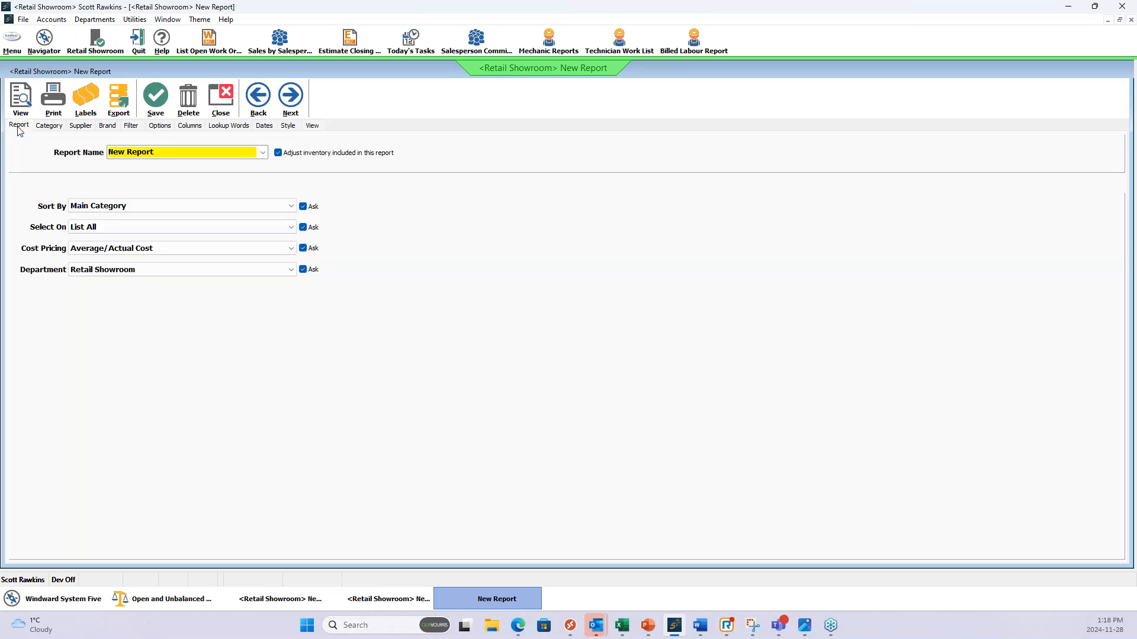
click(278, 153)
click(278, 153)
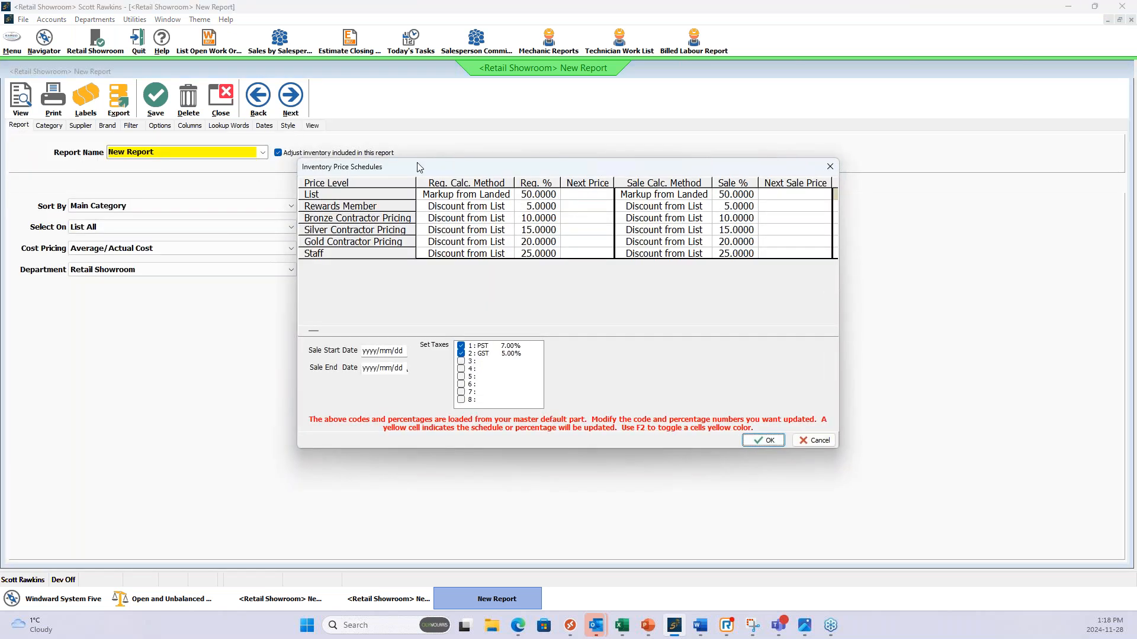
click(461, 354)
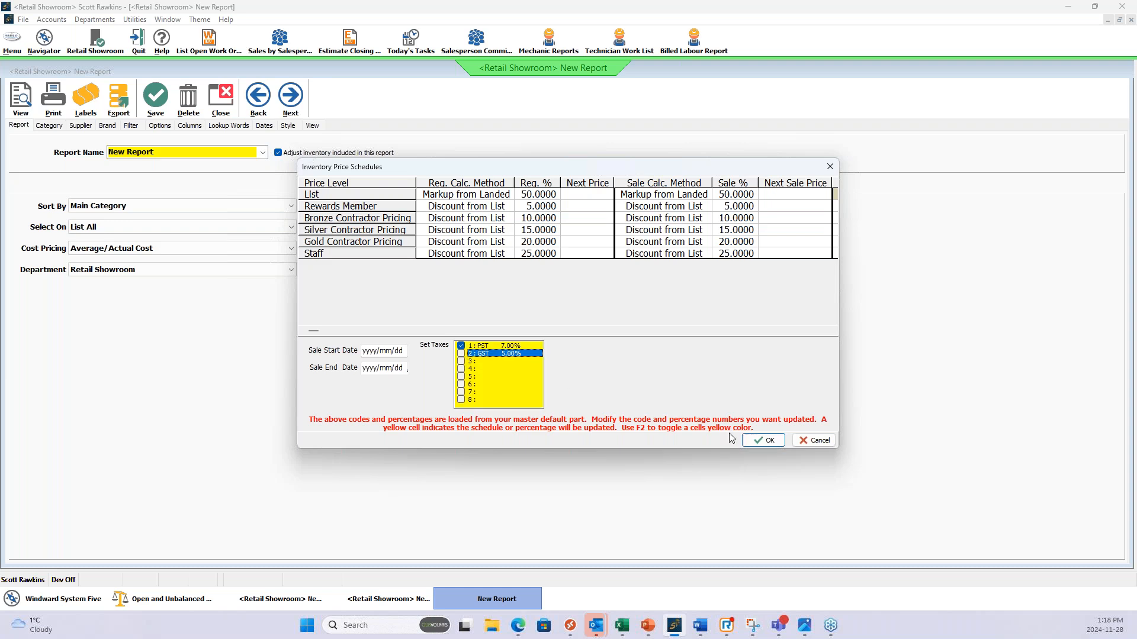
click(769, 441)
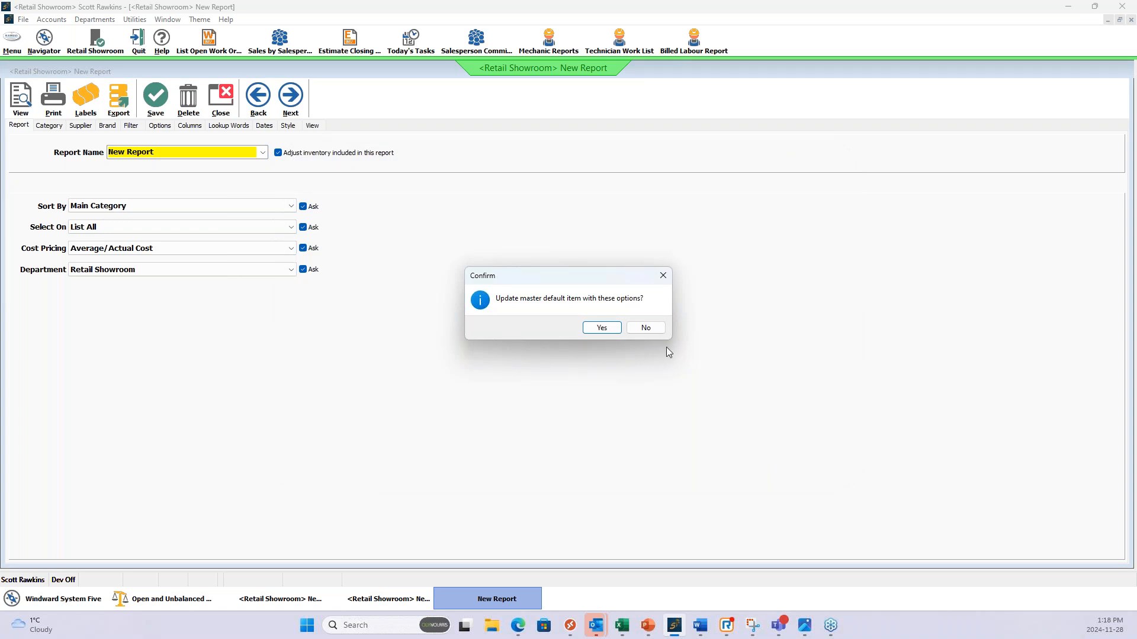
click(657, 331)
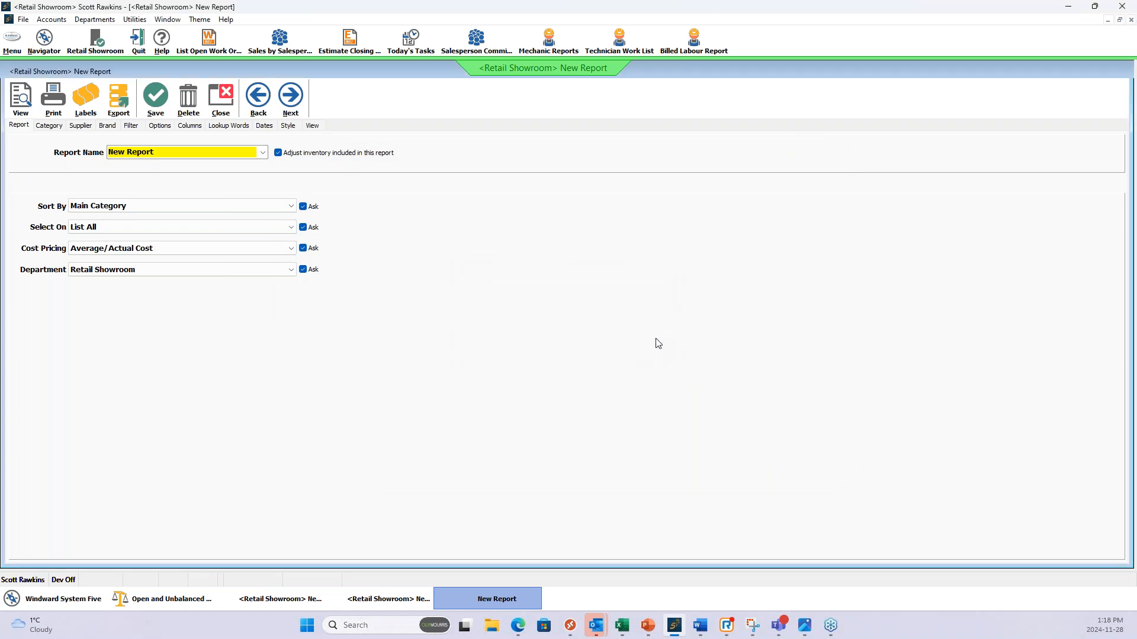
click(22, 109)
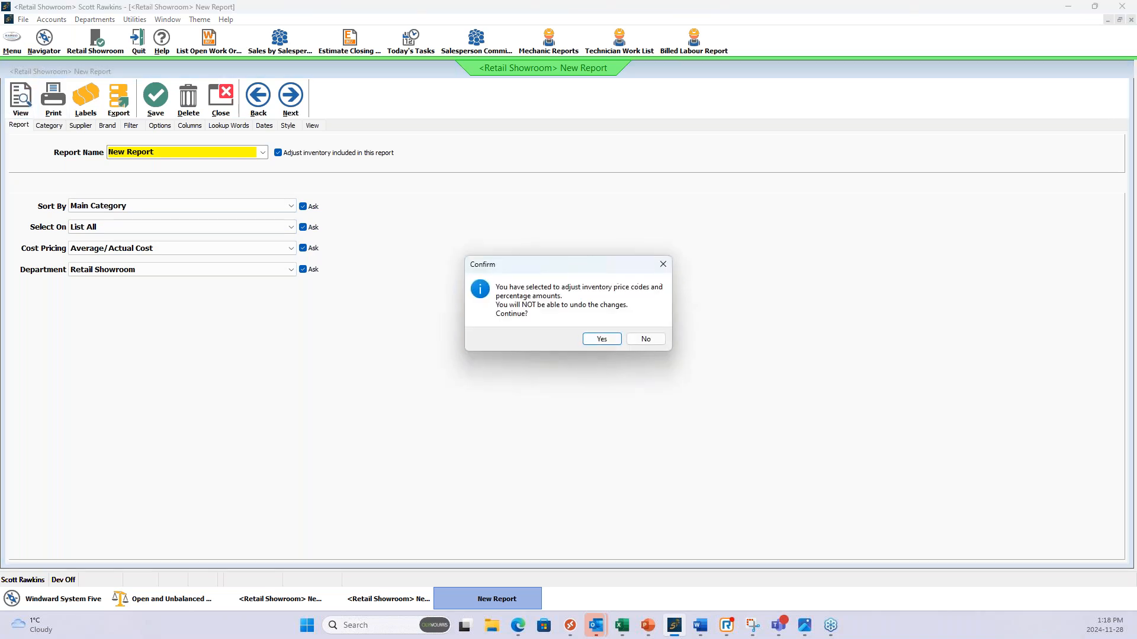
click(601, 339)
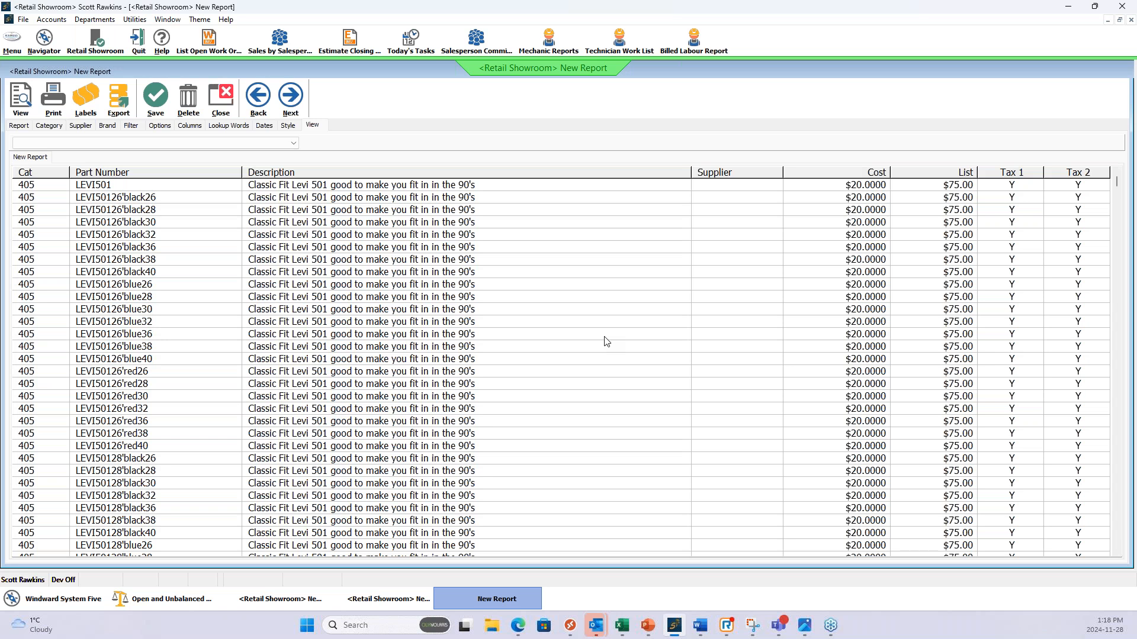
Rerun the report with the adjustment accepted and examine the refreshed Tax 2 values.
click(28, 104)
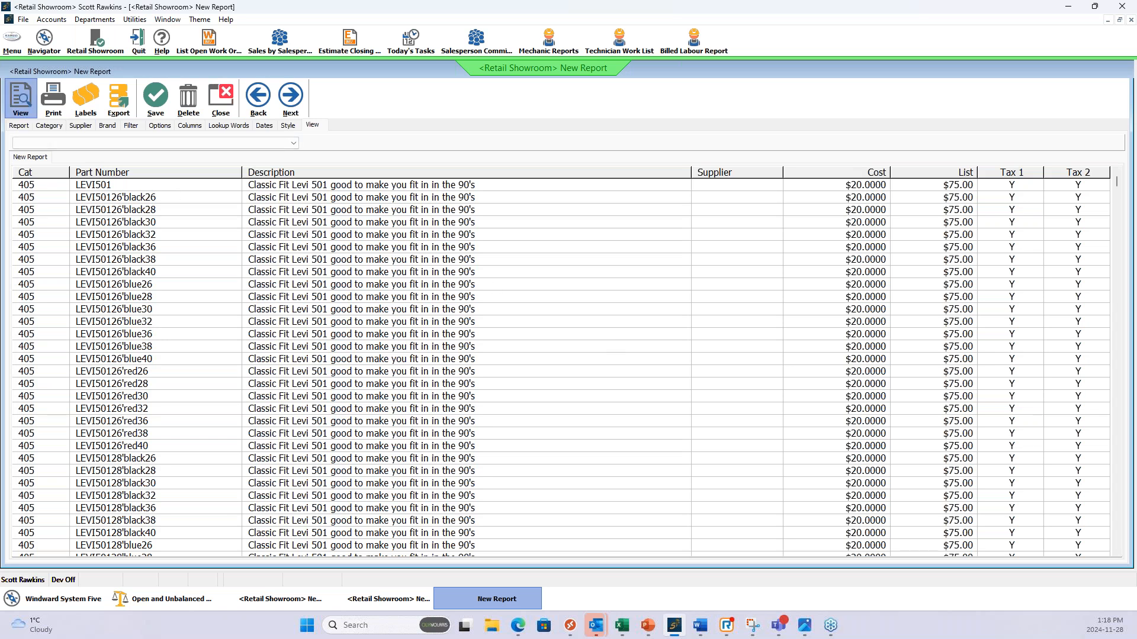
click(597, 343)
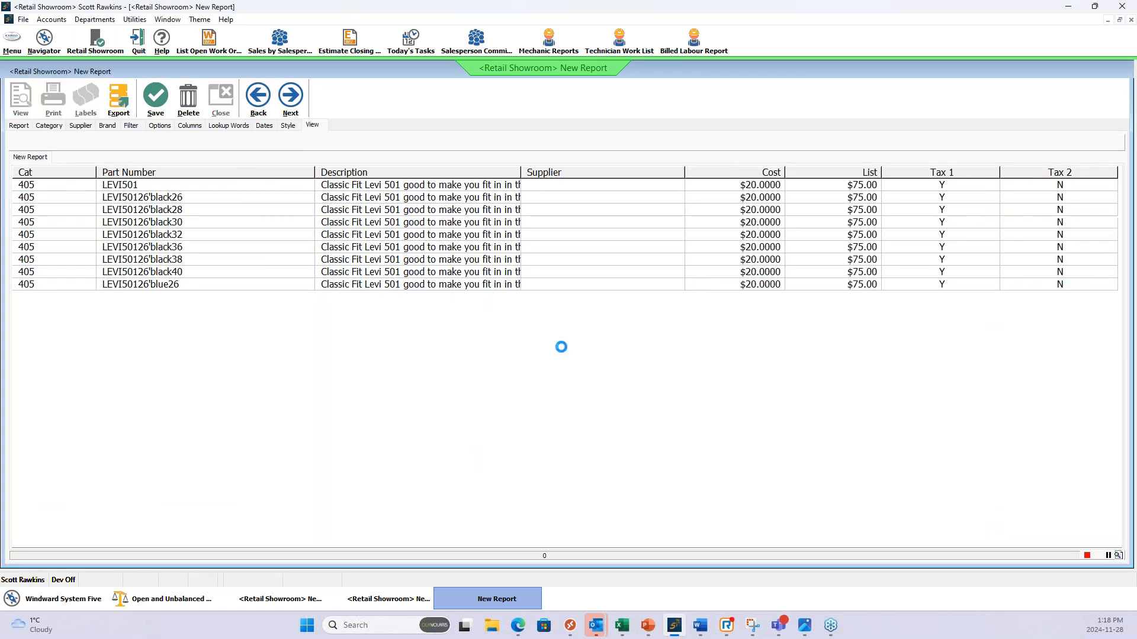
click(1057, 214)
click(1057, 259)
click(1057, 312)
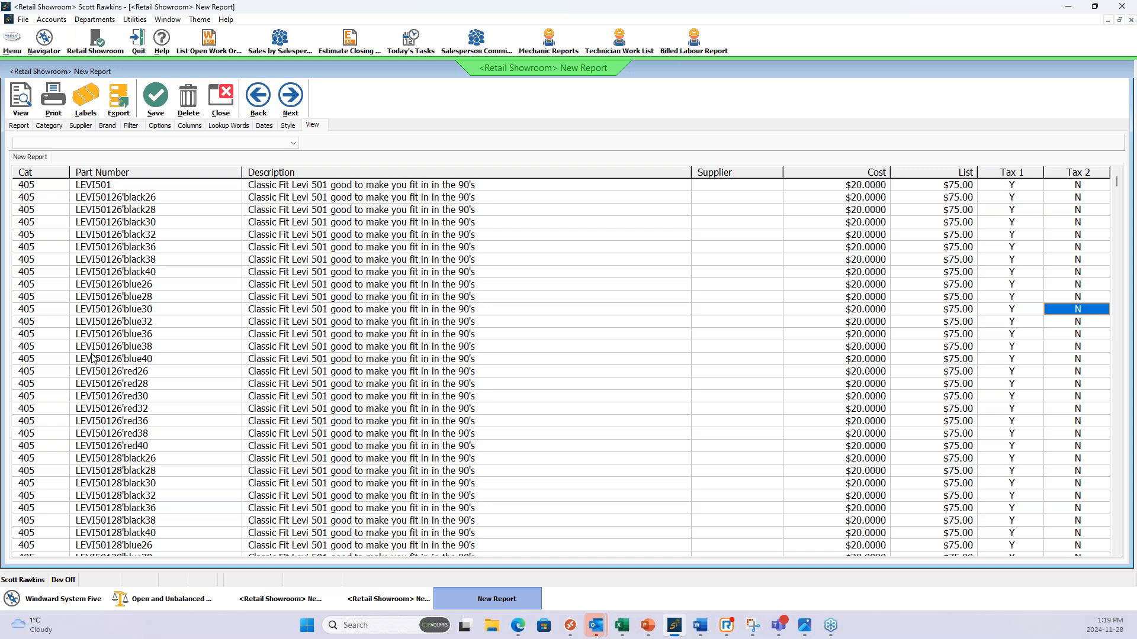
Open the inventory item LEVI50126'blue30 from the report.
click(267, 312)
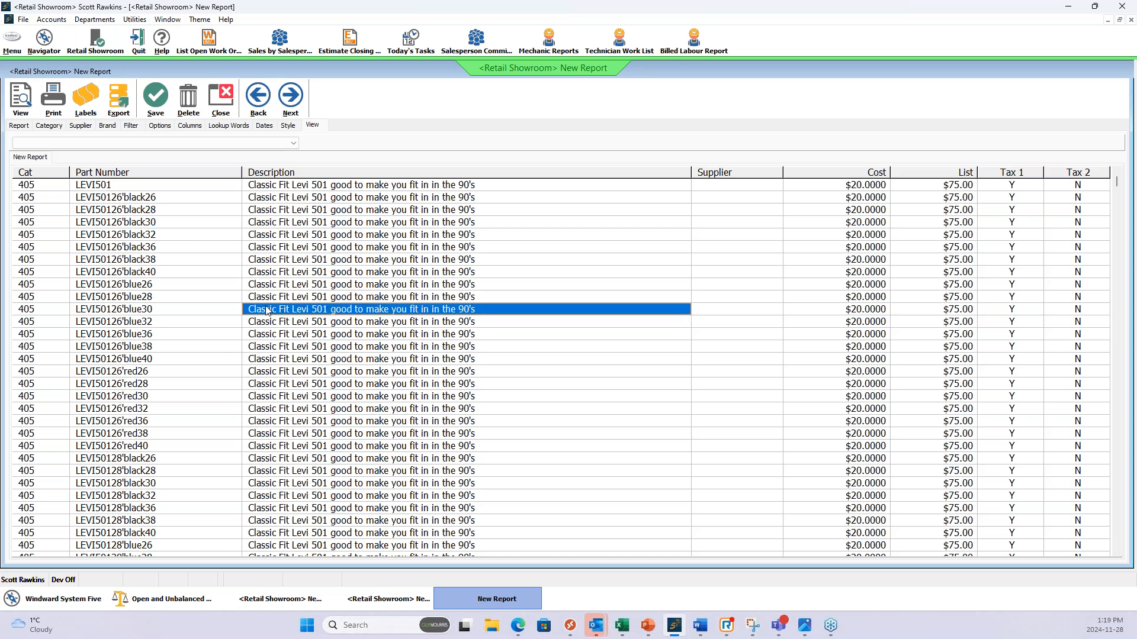
right_click(266, 310)
click(188, 314)
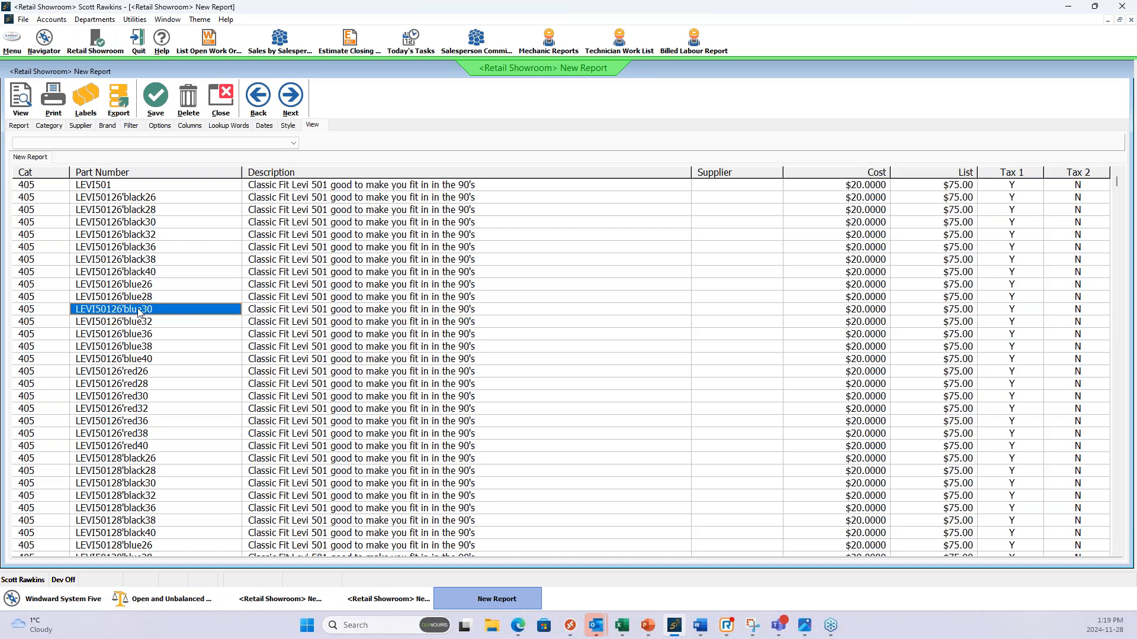
double_click(97, 308)
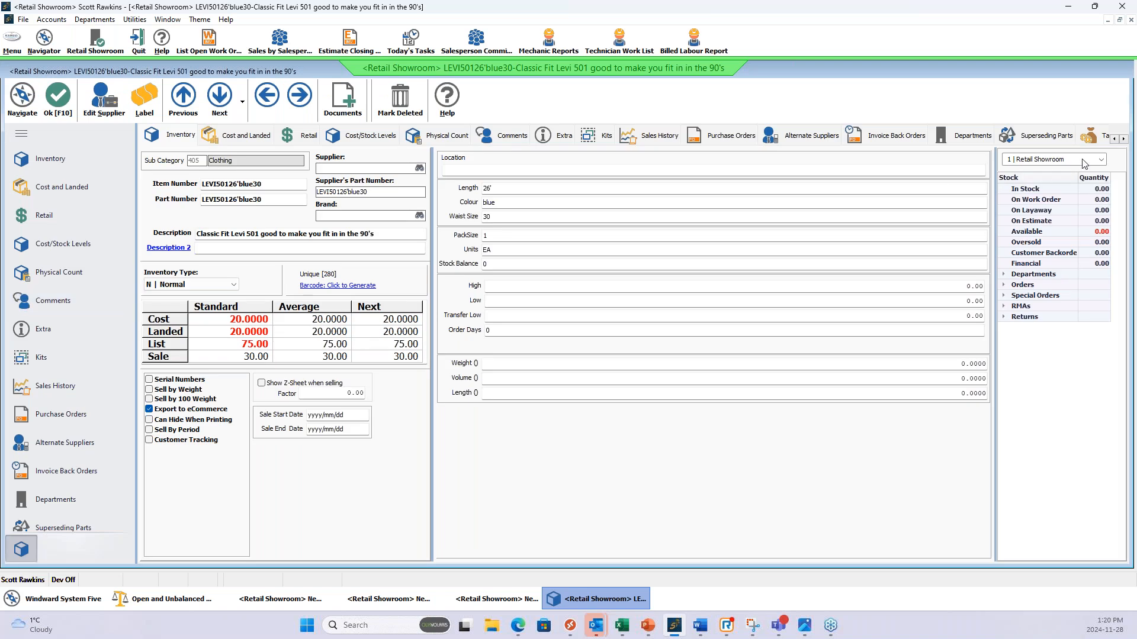
Toggle GST in the item's tax settings, leave only PST ticked, and save the item.
click(1092, 146)
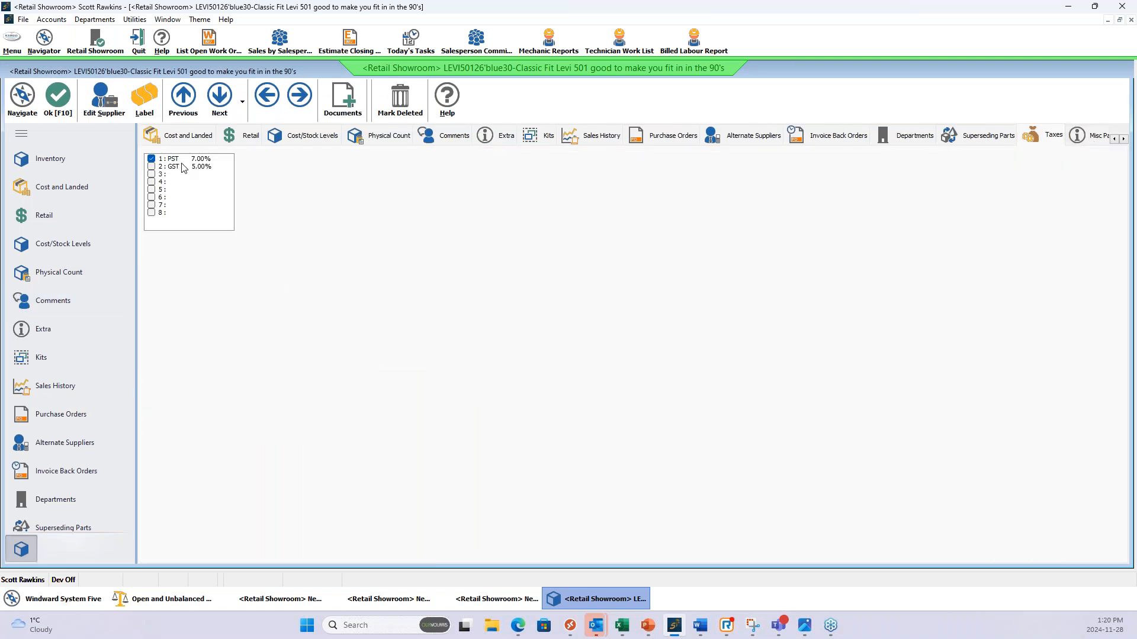
click(155, 167)
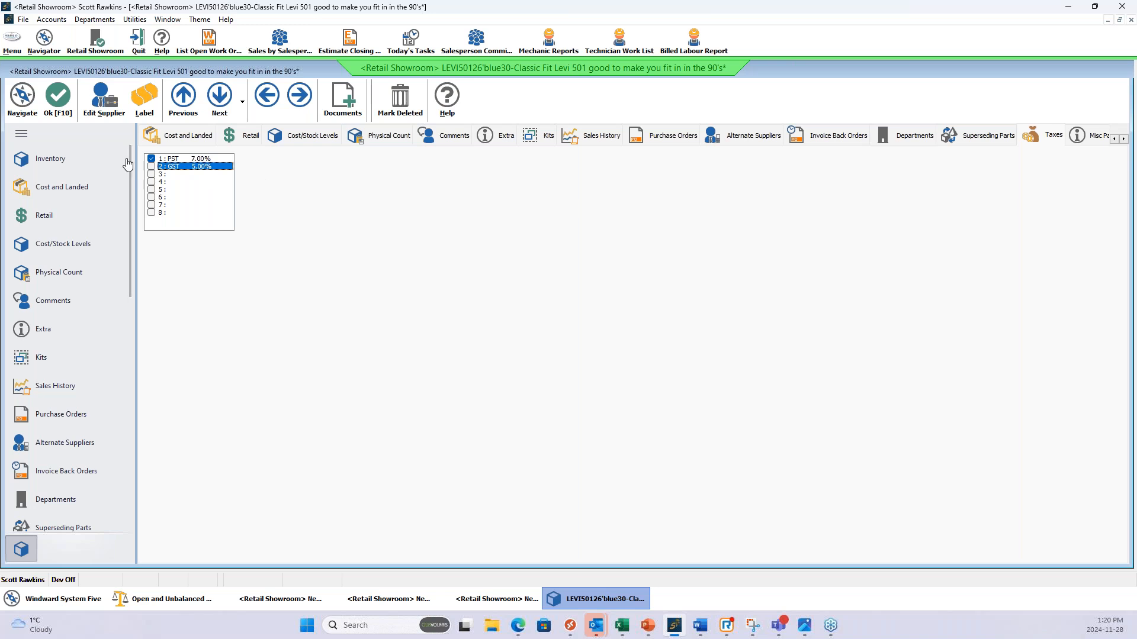
click(56, 101)
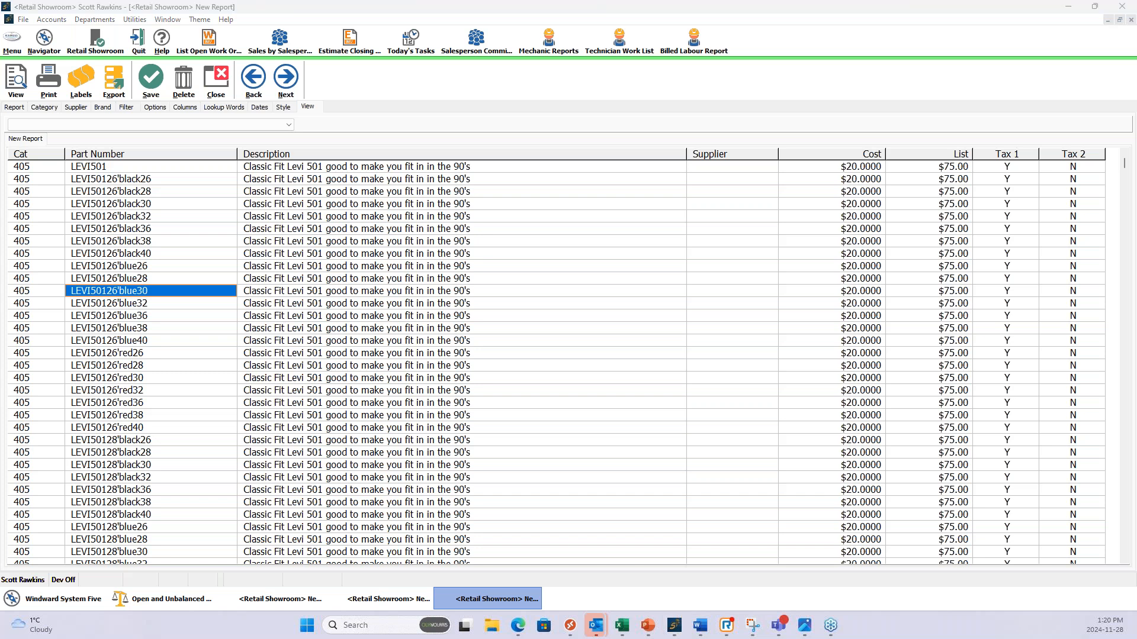
Examine the description, Tax 1, list price, cost and part number values in the report rows.
click(315, 255)
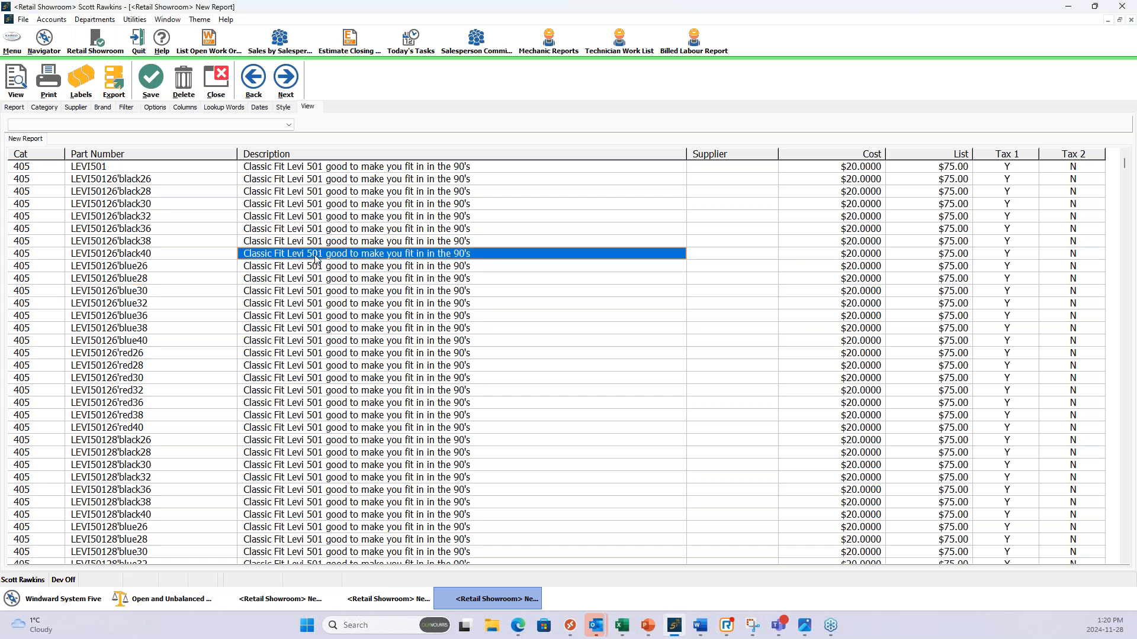
click(1003, 213)
click(933, 214)
click(842, 205)
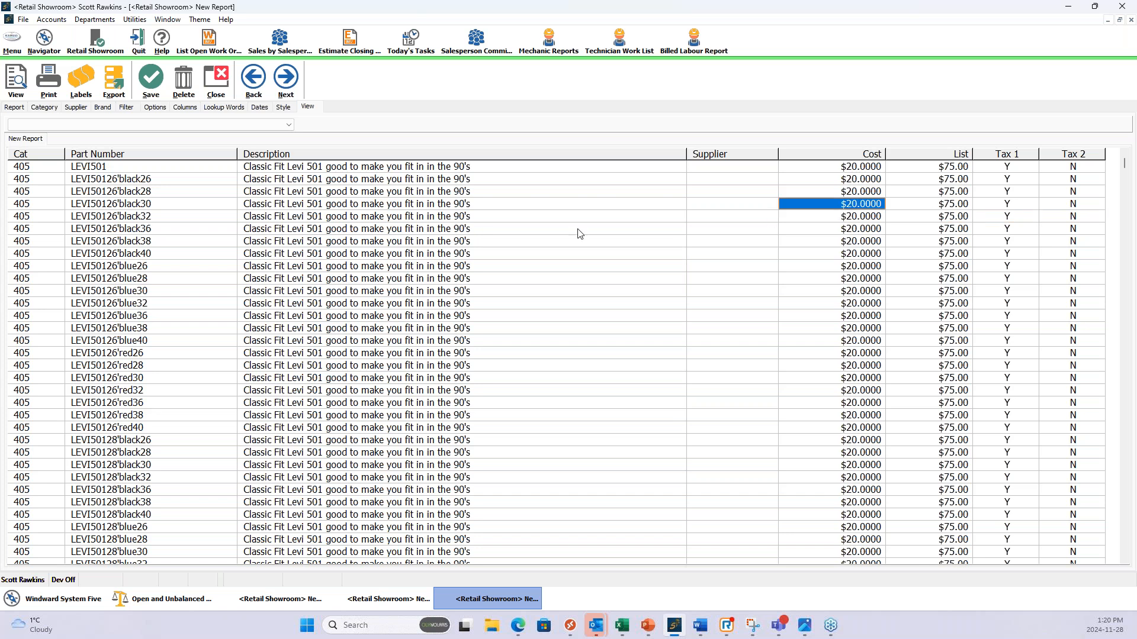
click(154, 230)
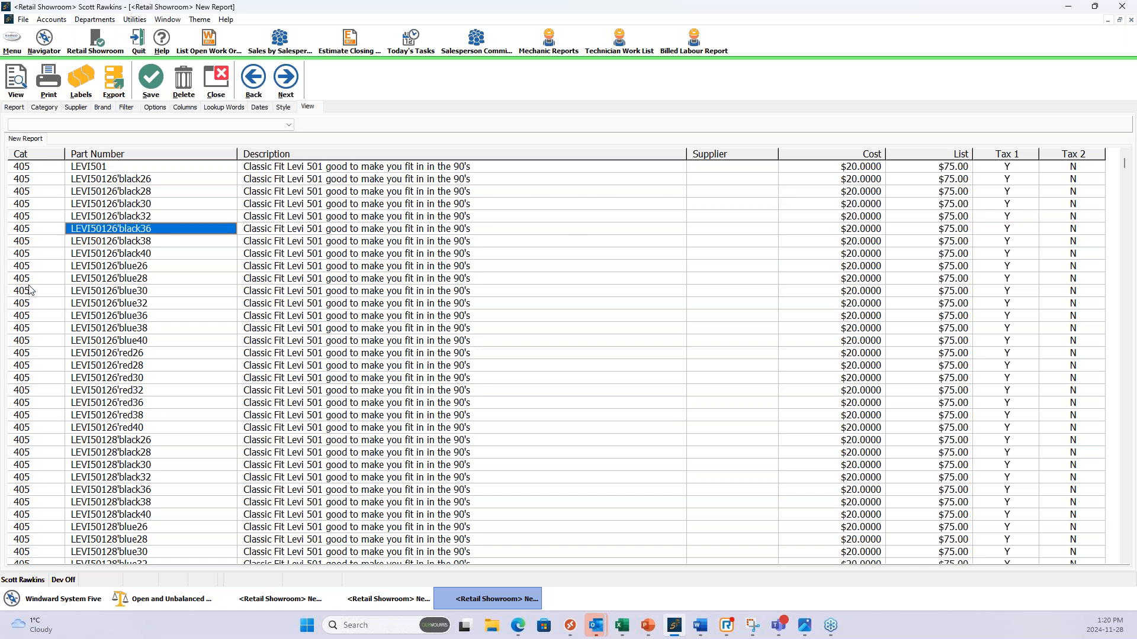
Turn off adjusting the inventory included in the report and open its category selection.
click(14, 108)
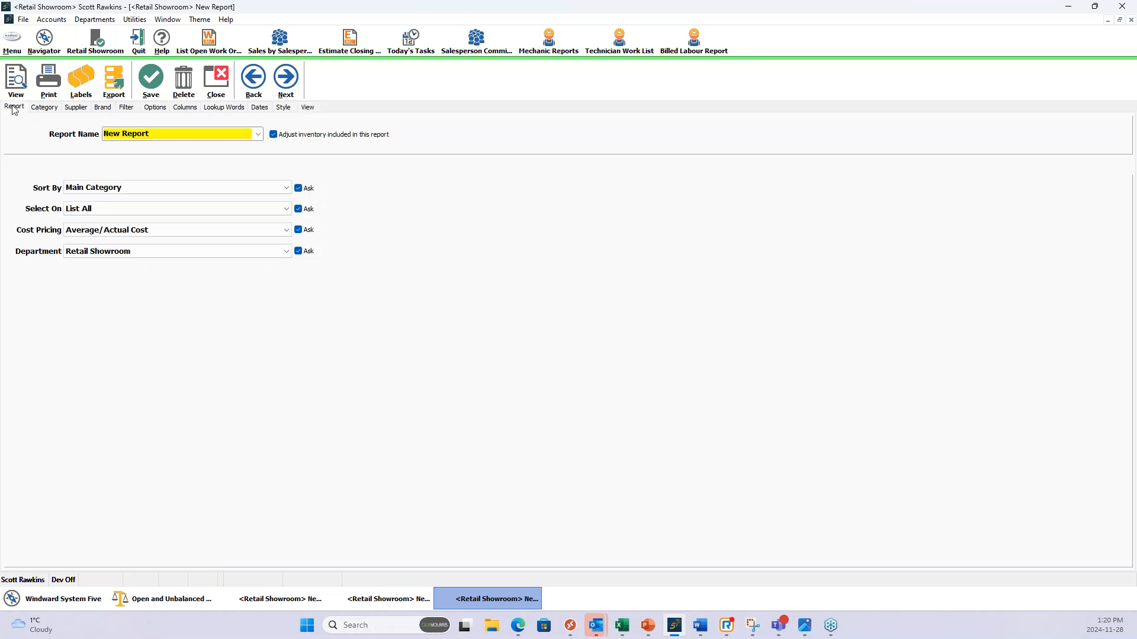
click(272, 135)
click(44, 107)
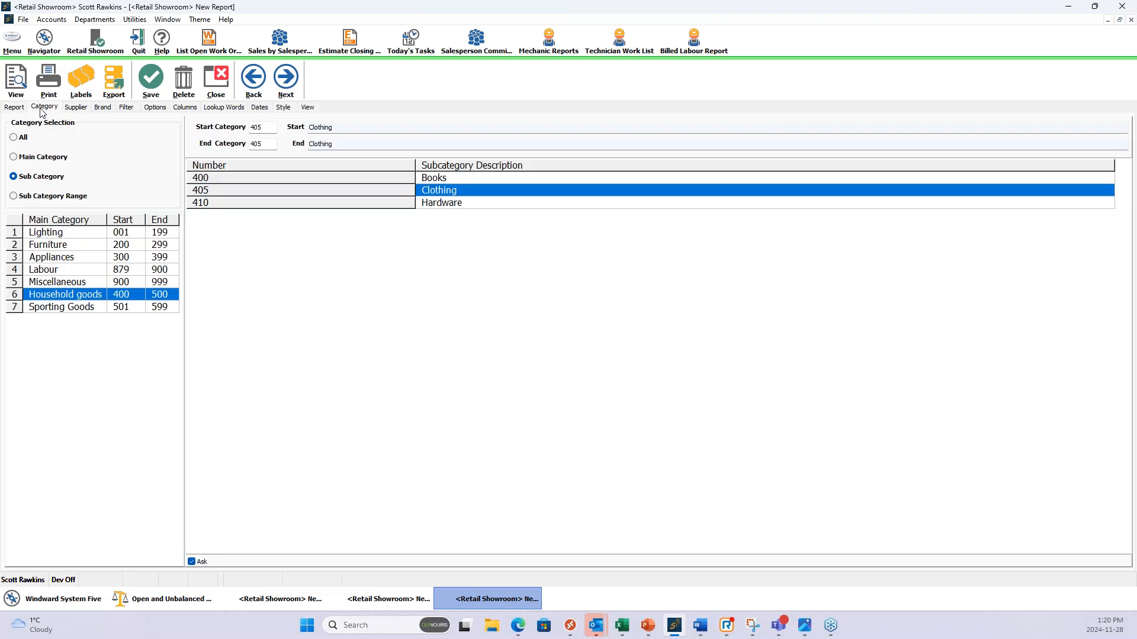
Include all categories in the report, check its Tax 1 and Tax 2 columns, and run it.
click(13, 137)
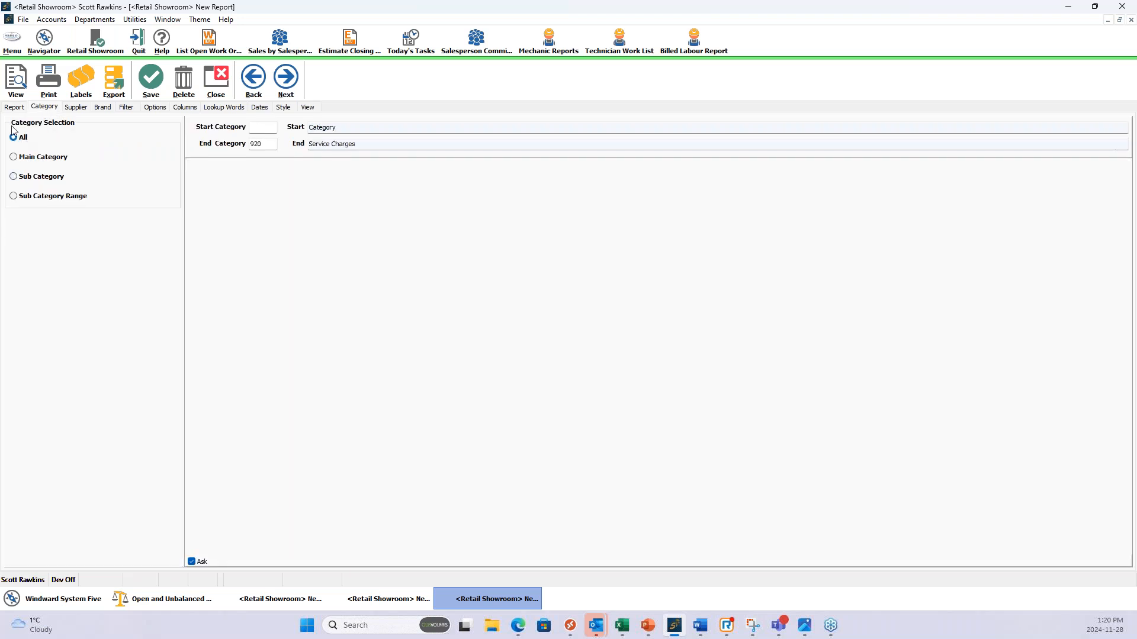
click(184, 109)
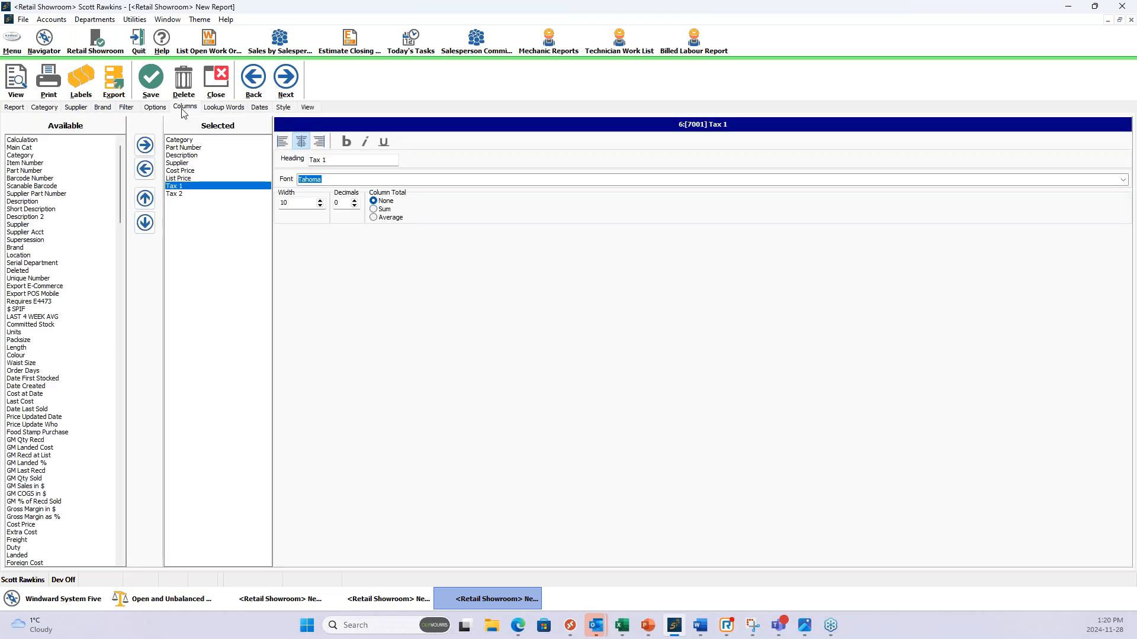
click(183, 194)
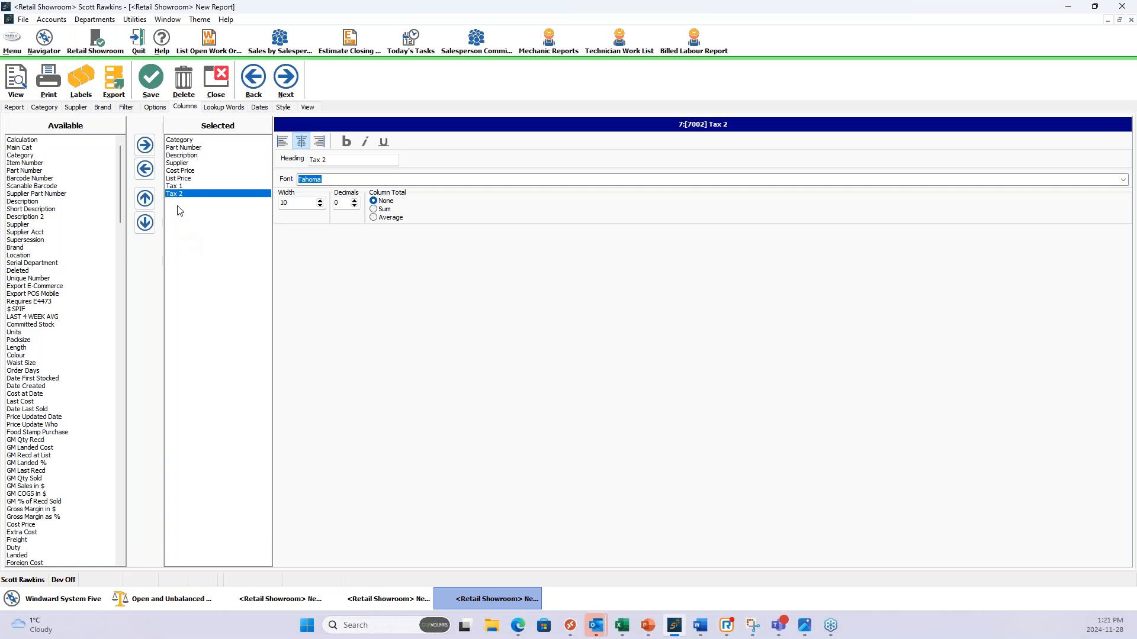
click(181, 187)
click(181, 194)
click(182, 187)
click(186, 198)
click(16, 79)
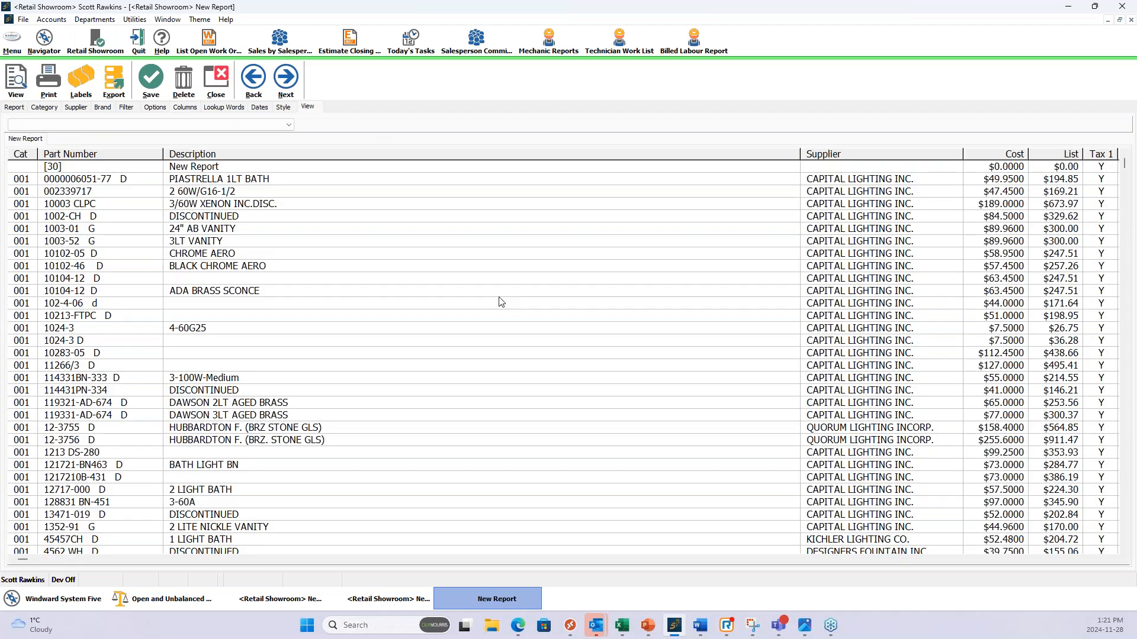
Examine the Tax 1 and Tax 2 values across the report rows.
click(1116, 563)
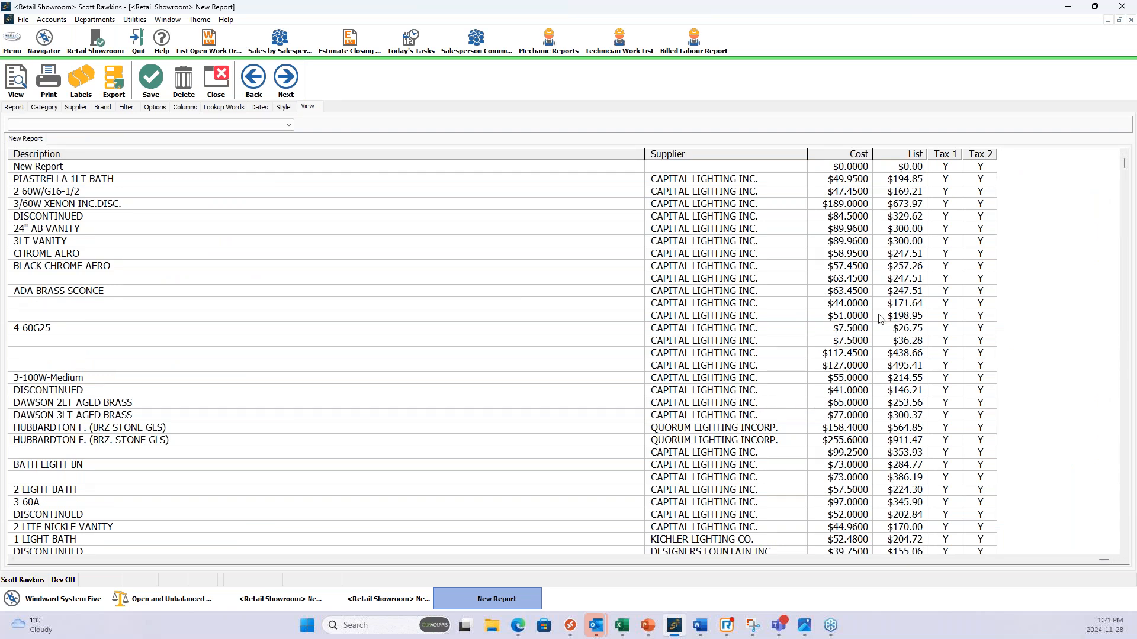
click(942, 267)
click(979, 291)
click(945, 328)
click(980, 340)
click(980, 390)
click(970, 452)
click(974, 502)
click(976, 527)
Sort the report rows by Tax 2 in descending order.
click(978, 154)
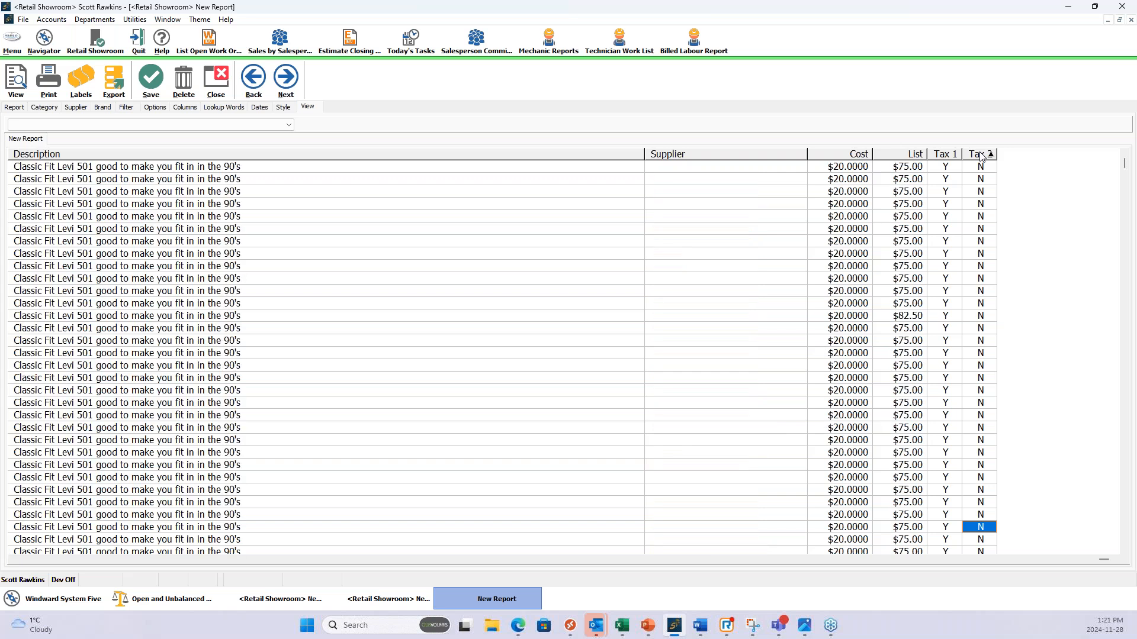
click(980, 155)
click(979, 155)
click(980, 155)
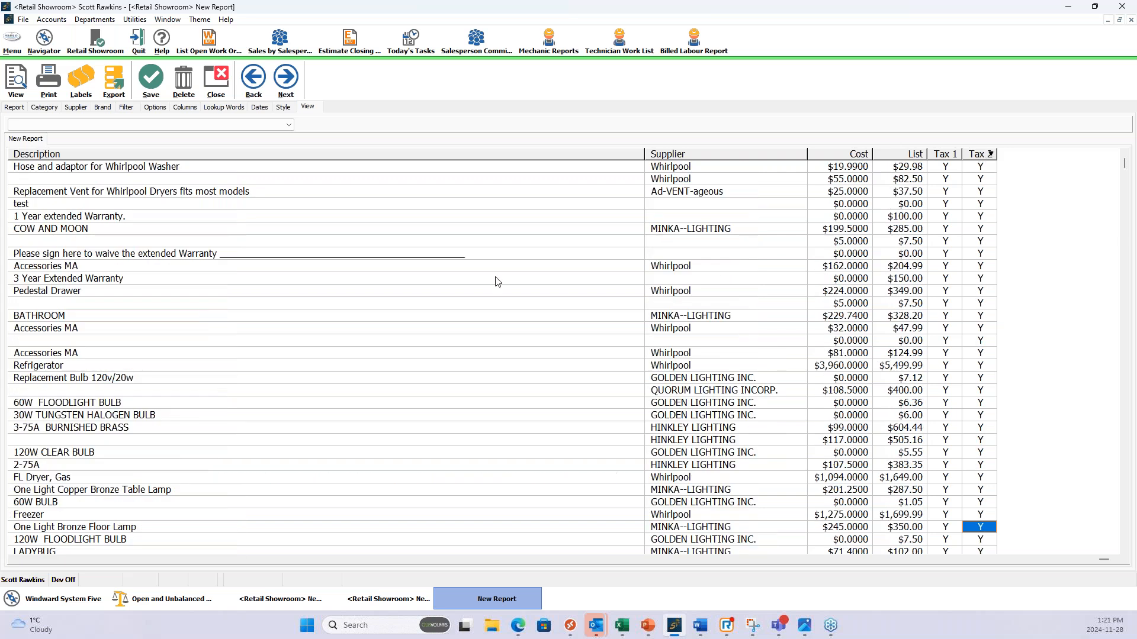
Look at the report's export options for Microsoft Excel and dismiss them without exporting.
click(290, 283)
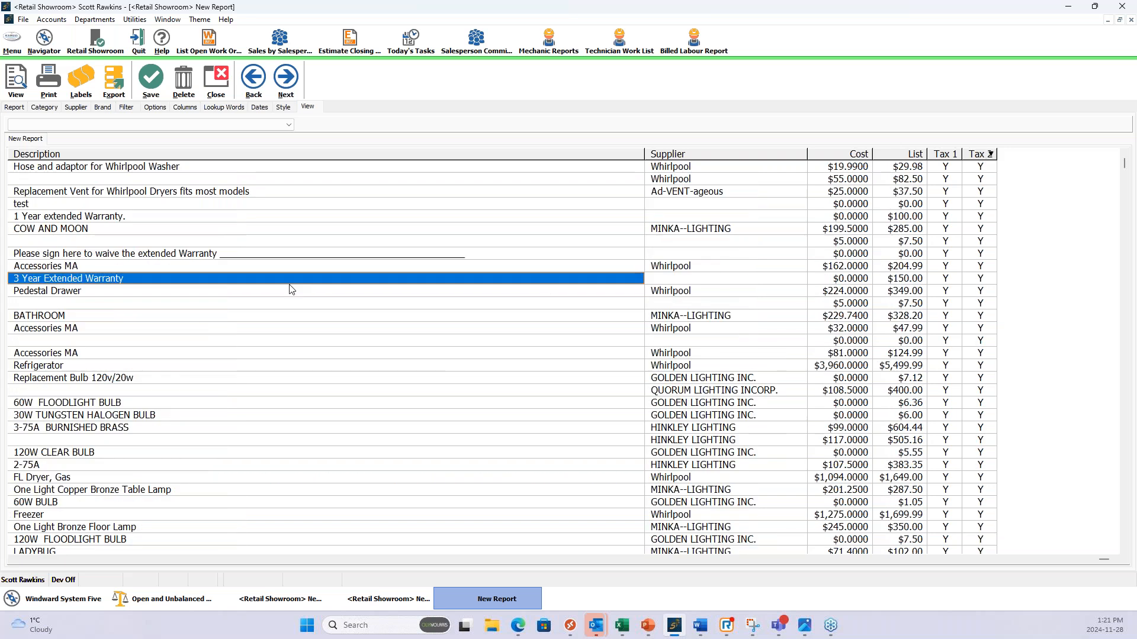
right_click(290, 289)
mouse_move(325, 322)
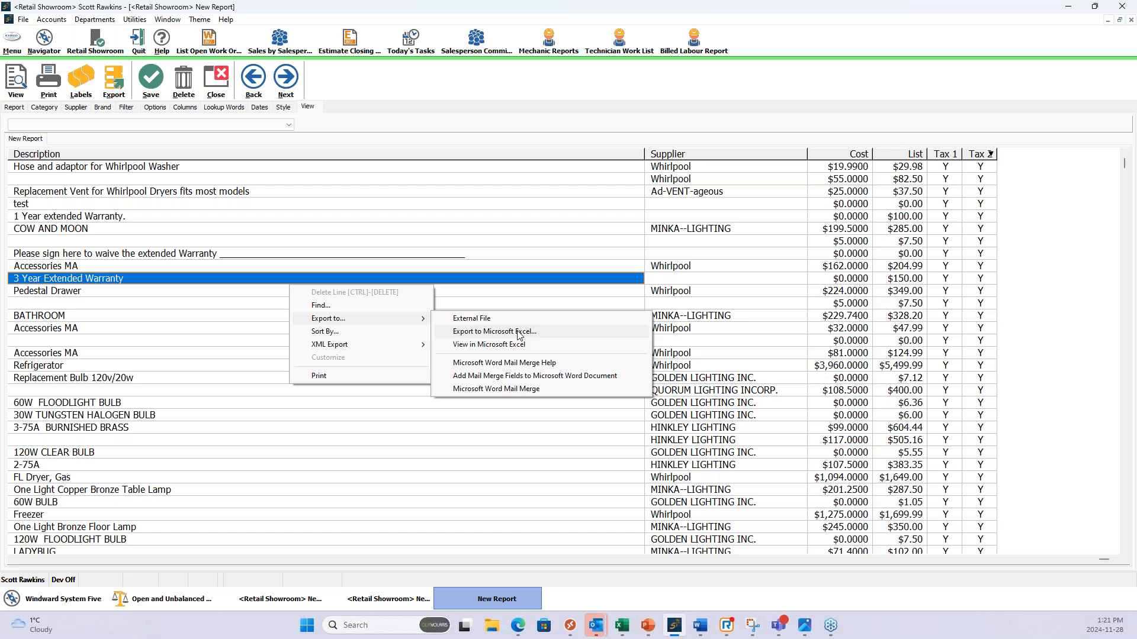
click(354, 233)
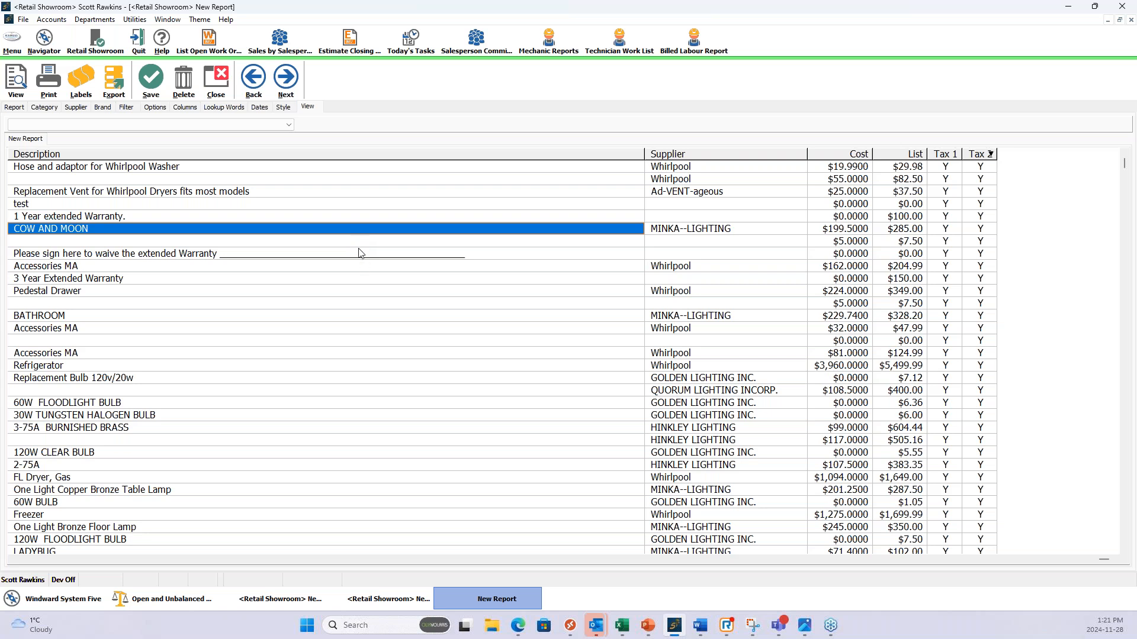
Open the Names and Passwords list under Users and Security in the Setup Wizard.
click(11, 42)
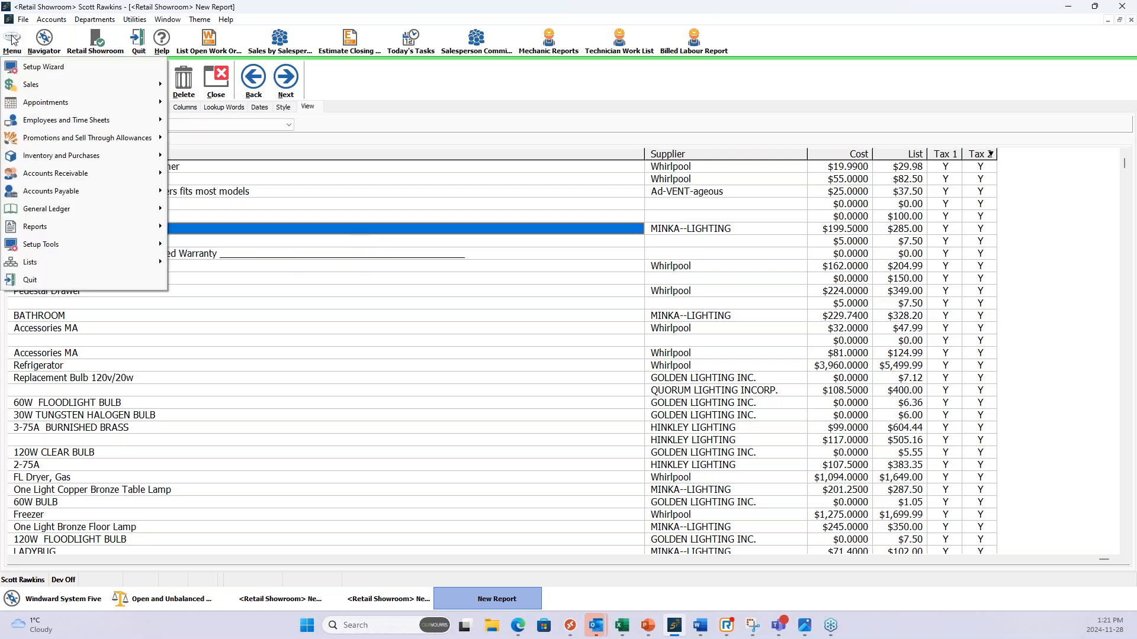
mouse_move(62, 244)
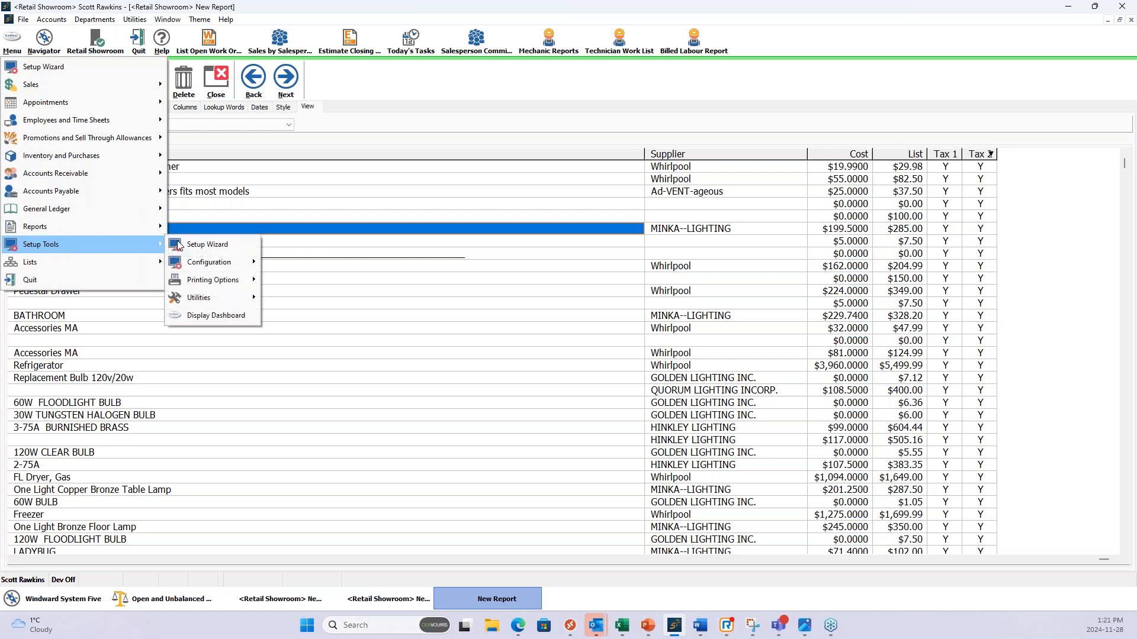
click(236, 246)
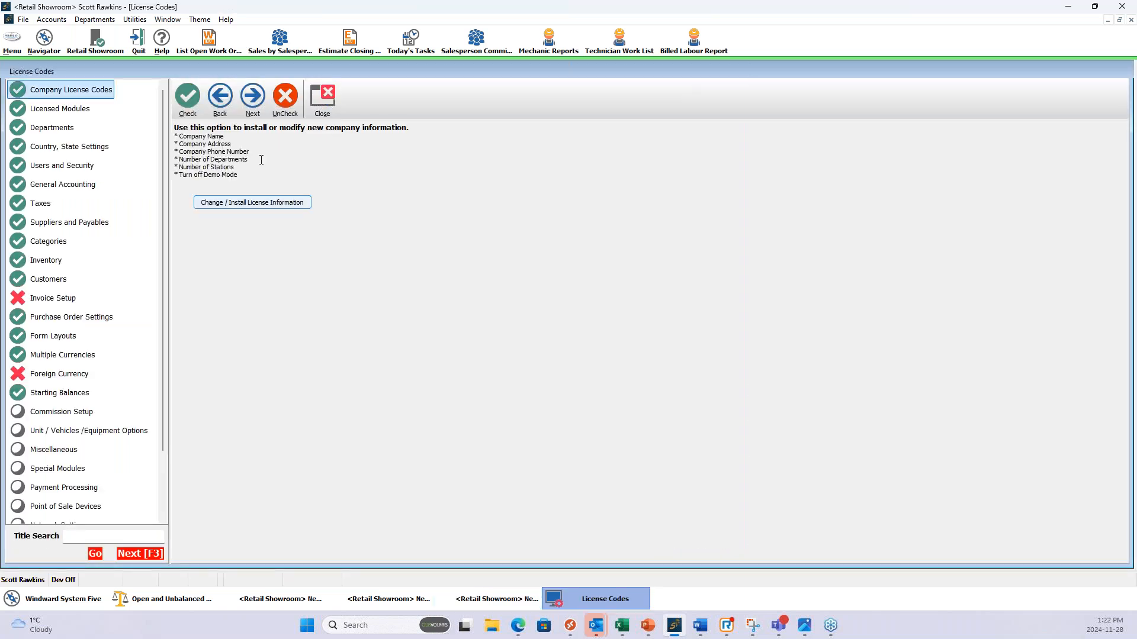
click(82, 184)
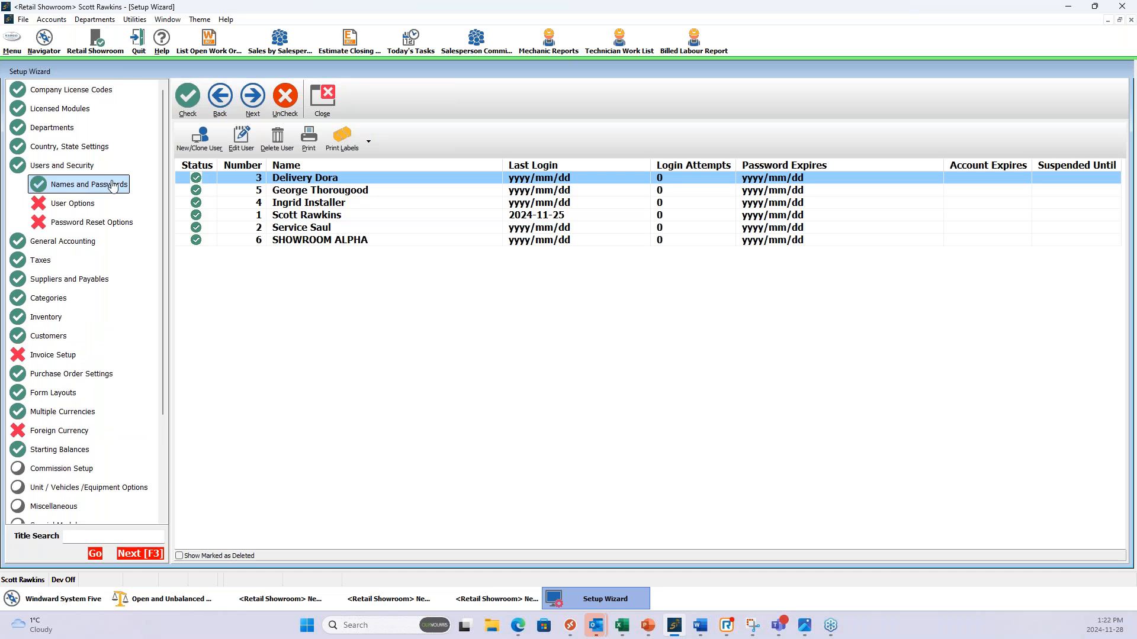
Review the inventory and master security permissions of user number 5, and close the user record.
click(315, 190)
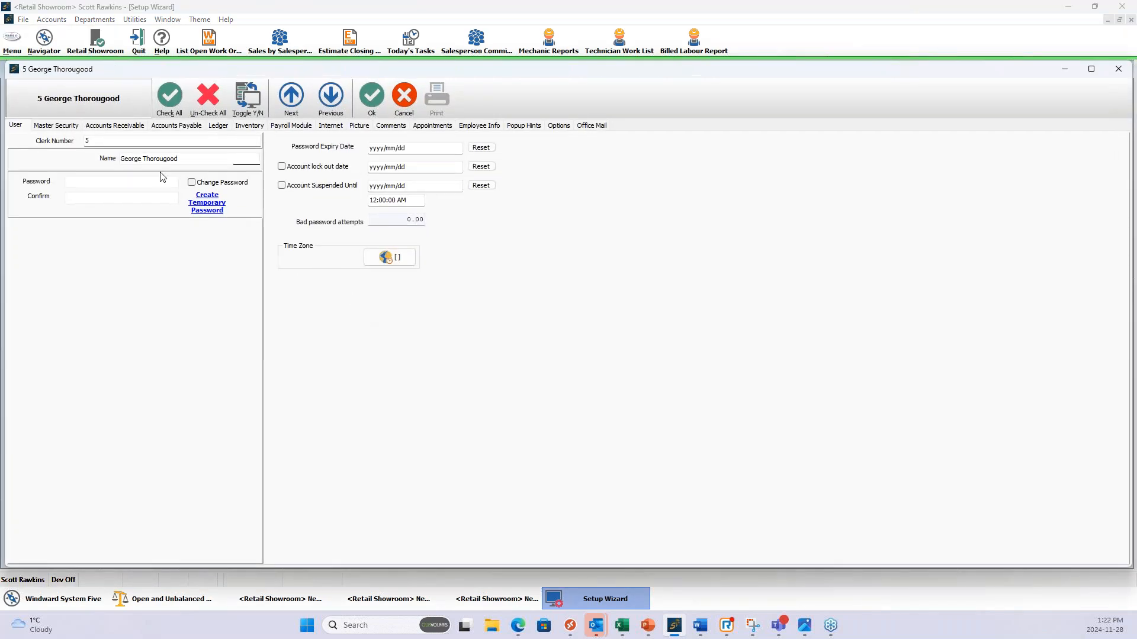
click(249, 129)
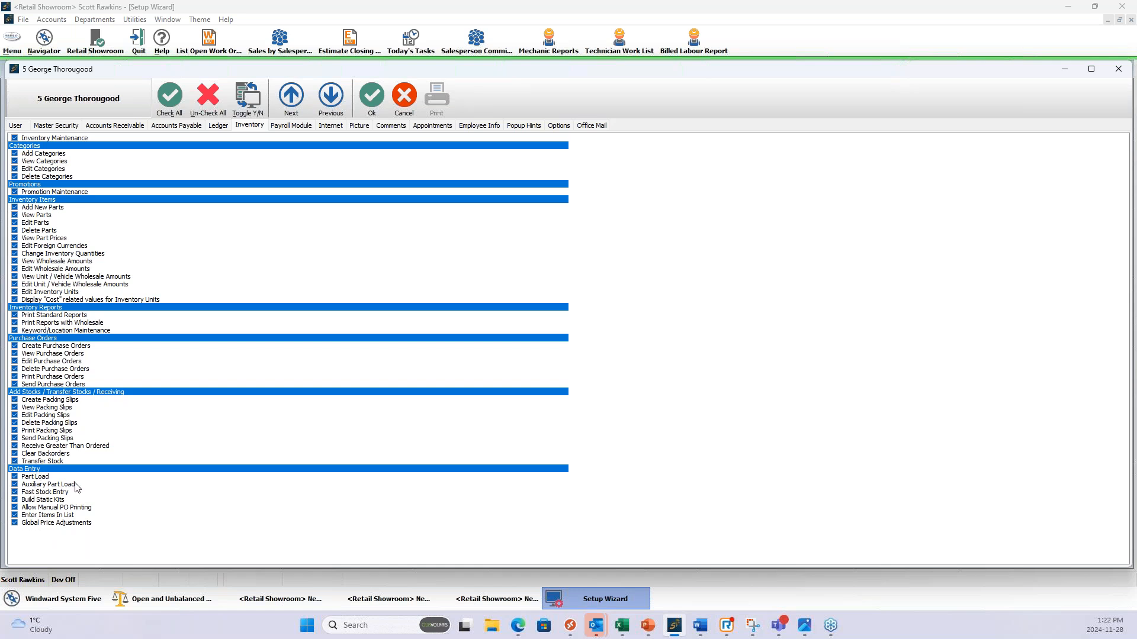
click(16, 126)
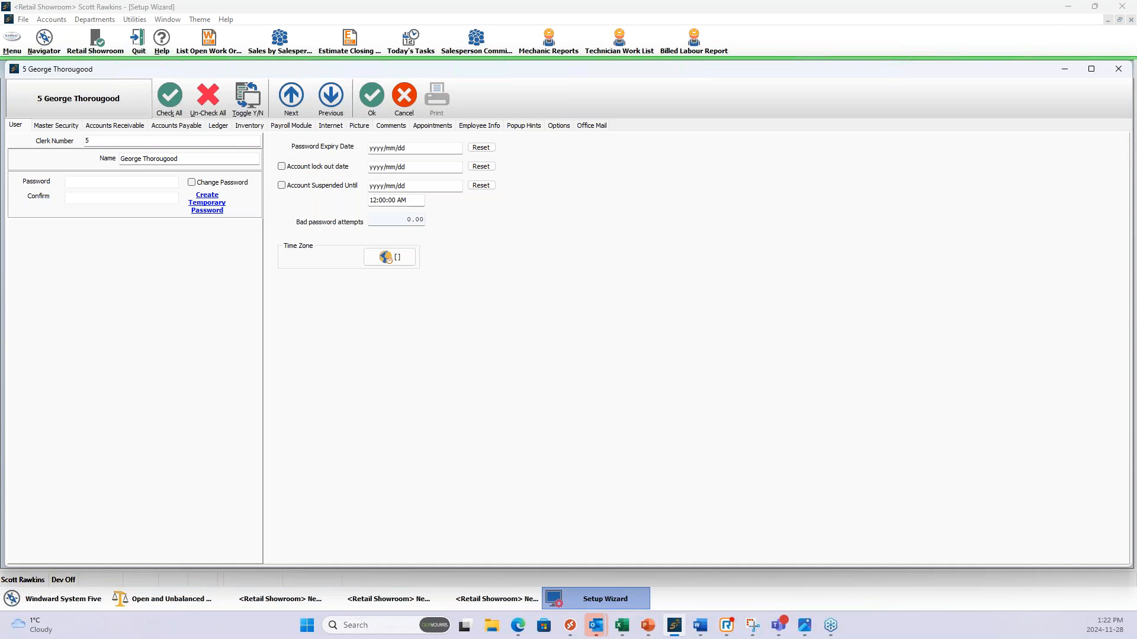
click(46, 126)
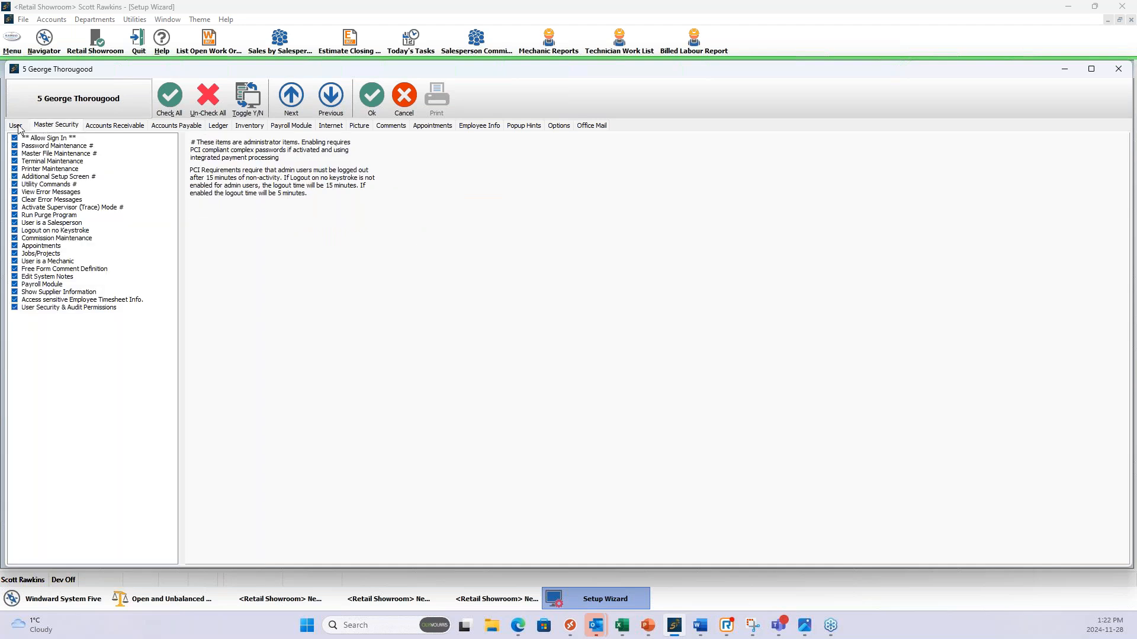
click(18, 127)
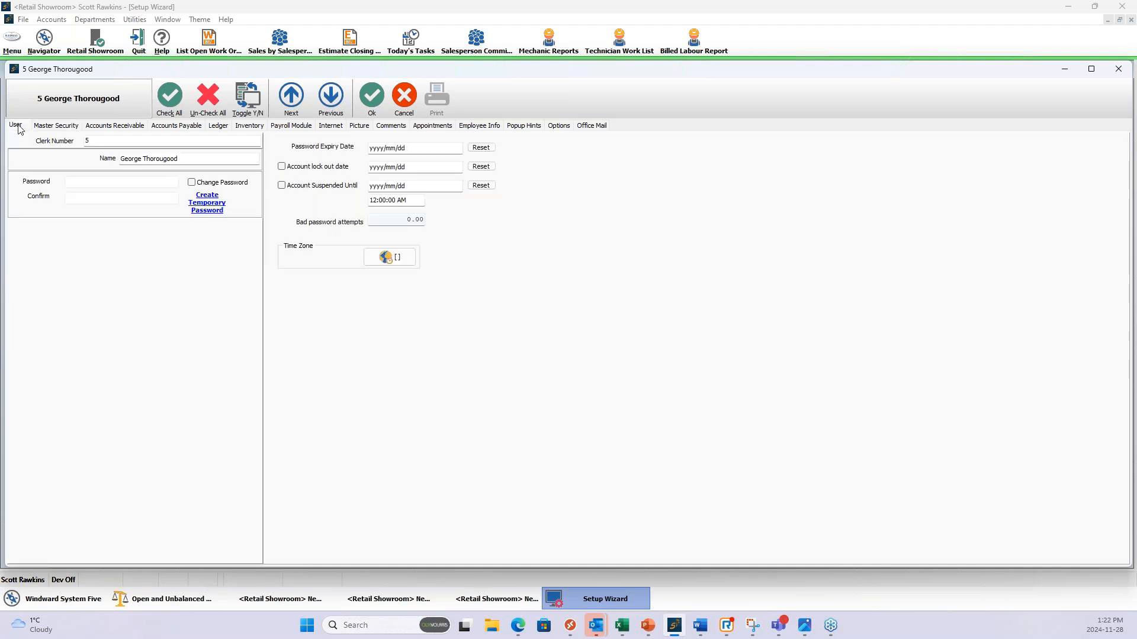
click(373, 99)
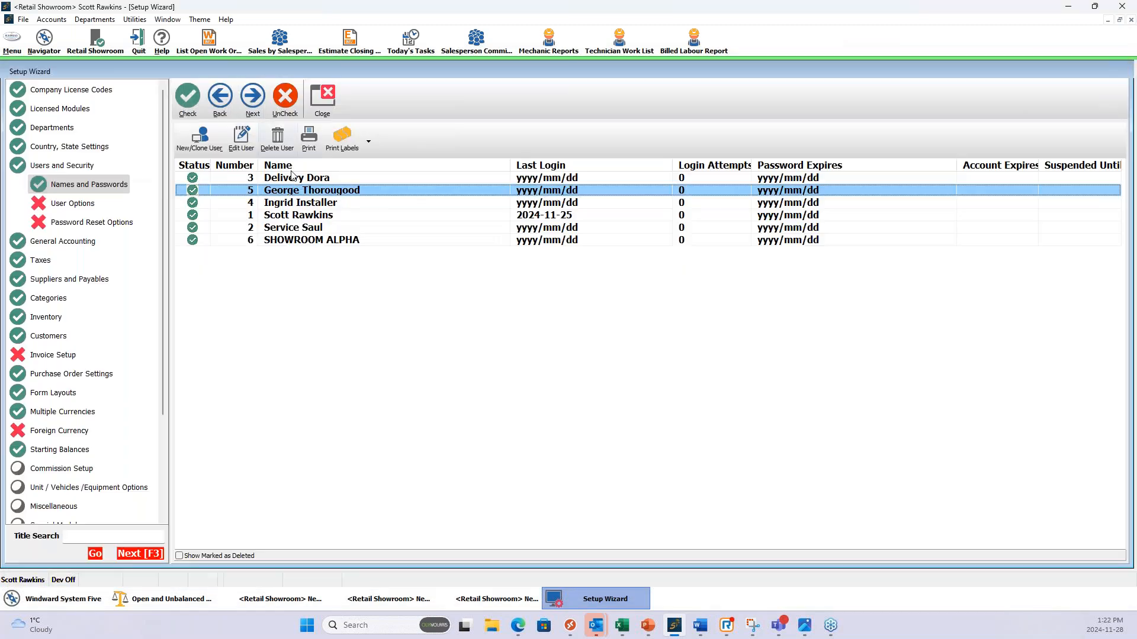
For user number 1, turn off the Part Load, Auxiliary Part Load, Fast Stock Entry and Enter Items In List inventory permissions.
click(294, 217)
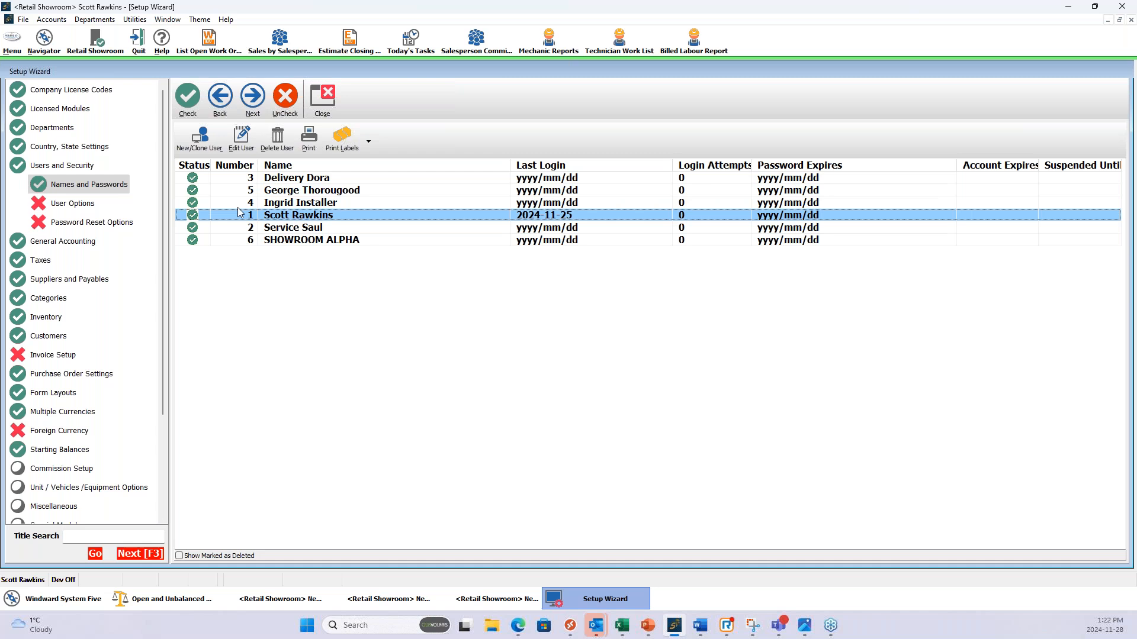
double_click(291, 215)
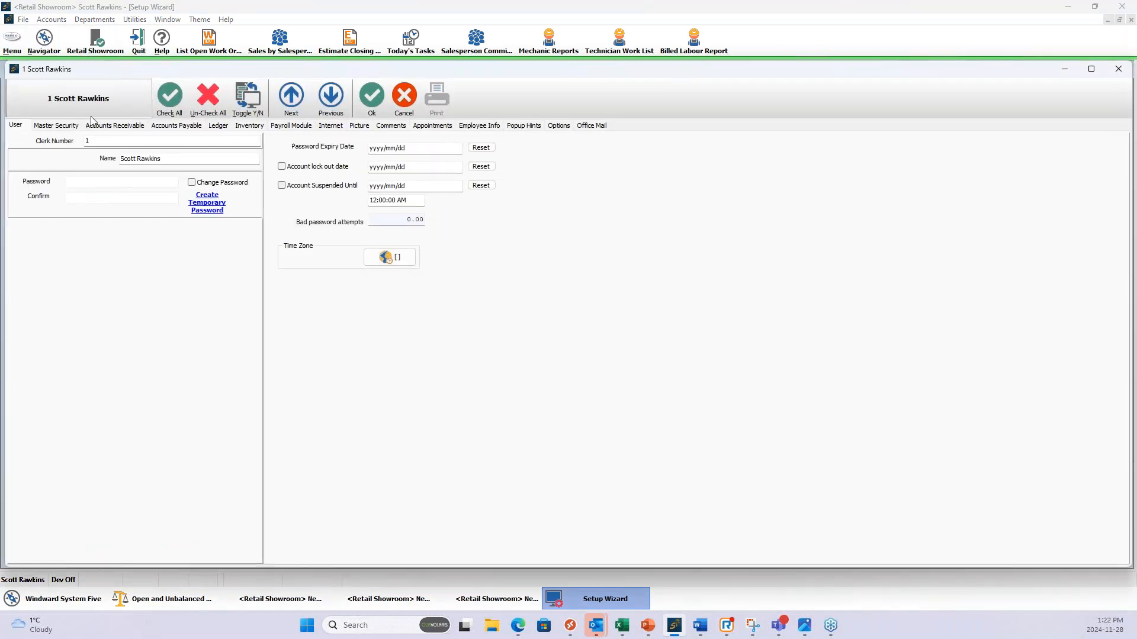
click(249, 126)
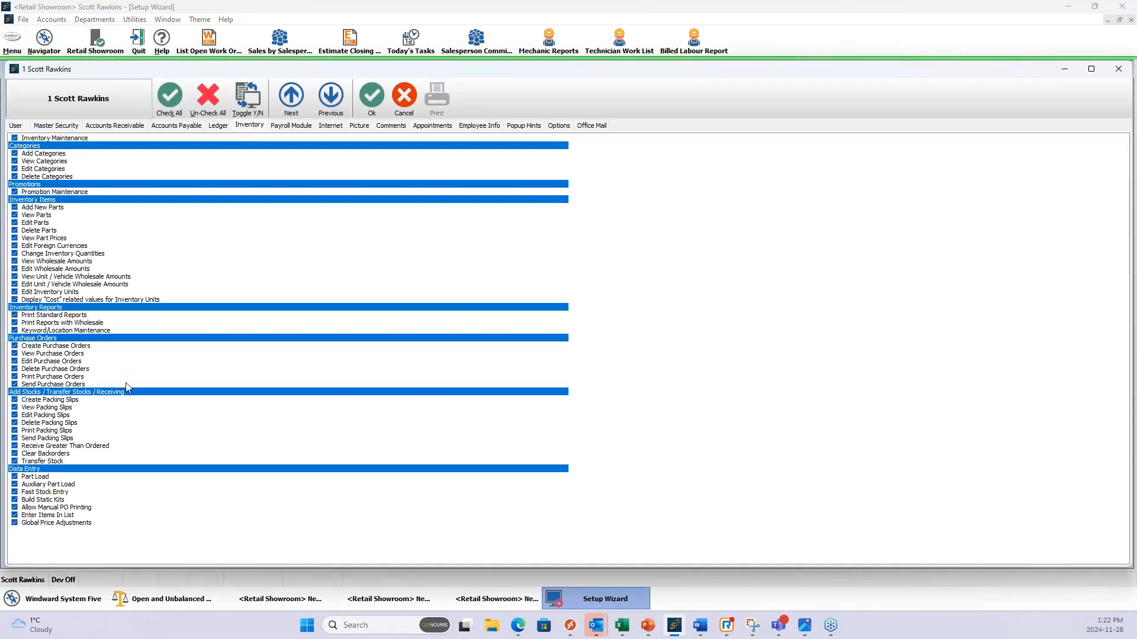
click(15, 477)
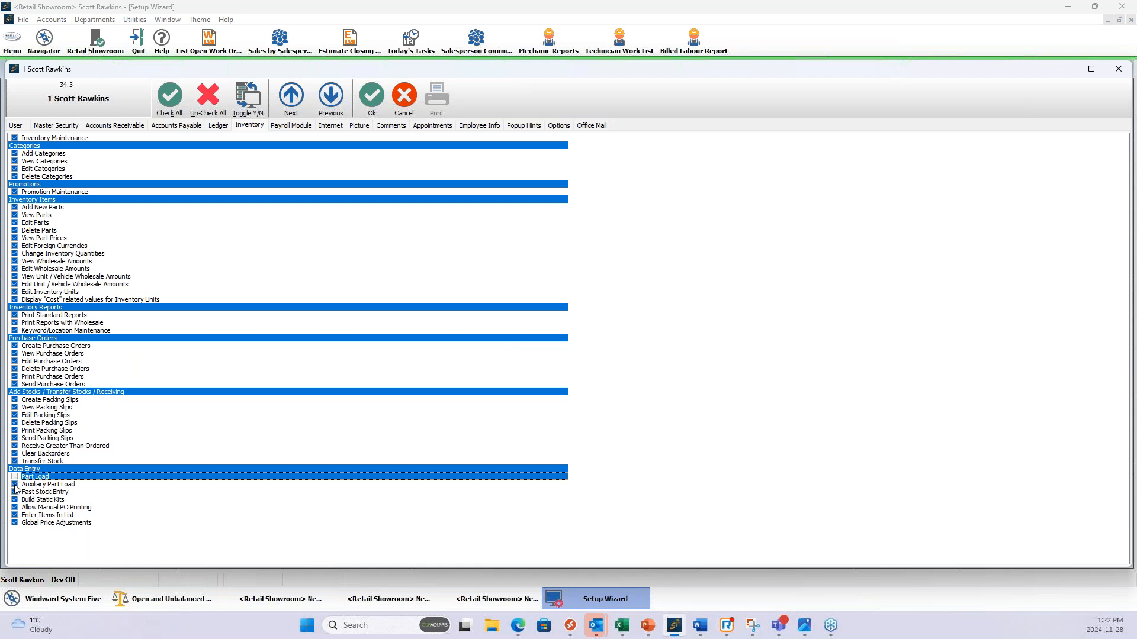
click(14, 485)
click(15, 493)
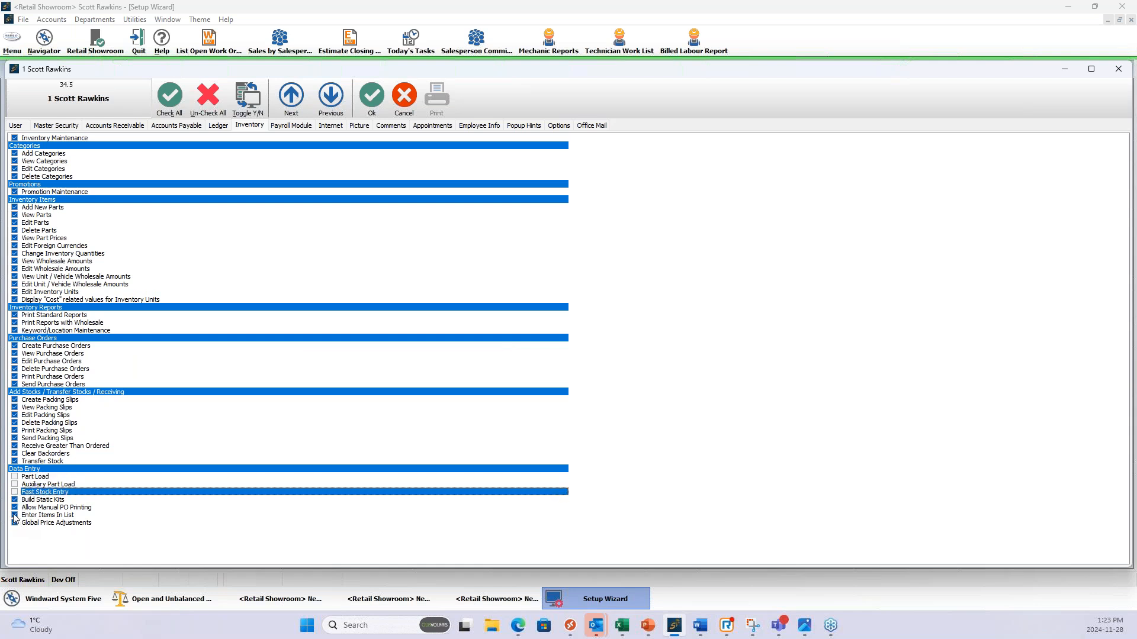
click(15, 515)
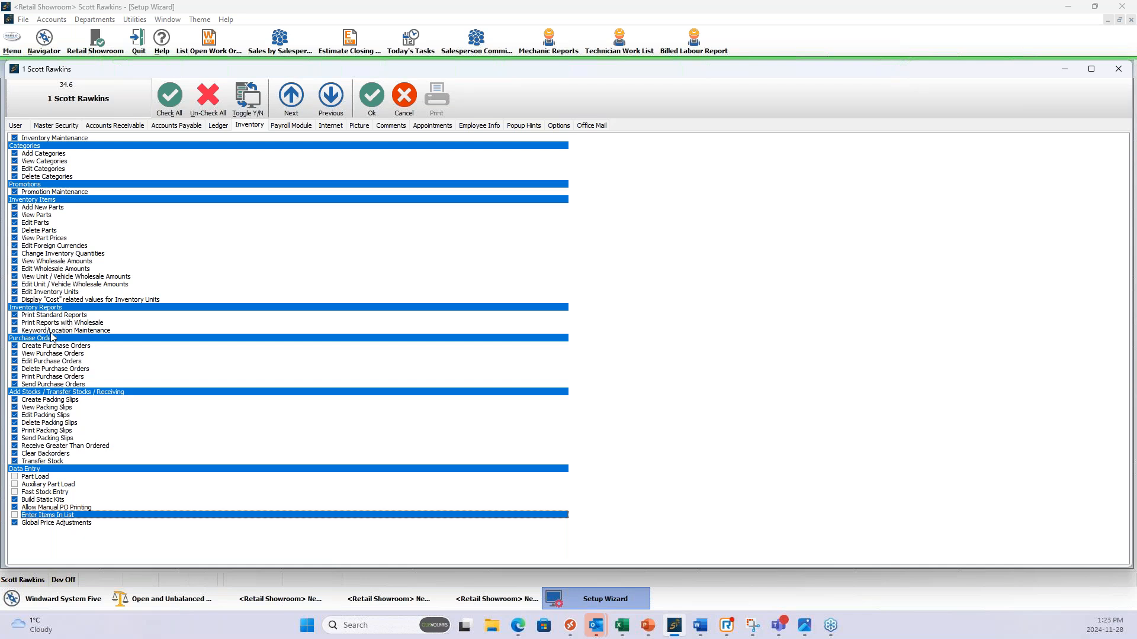
Turn off Print Standard Reports, Print Reports with Wholesale and Keyword/Location Maintenance, and re-enable all three permissions.
click(15, 322)
click(16, 325)
click(15, 330)
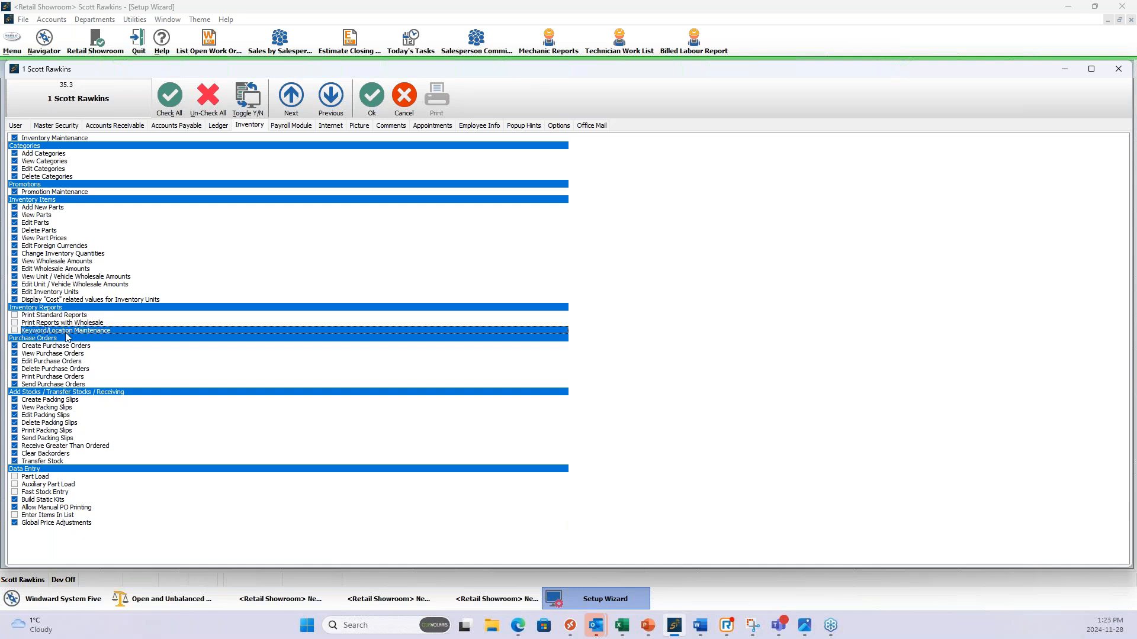
click(14, 330)
click(15, 323)
click(15, 316)
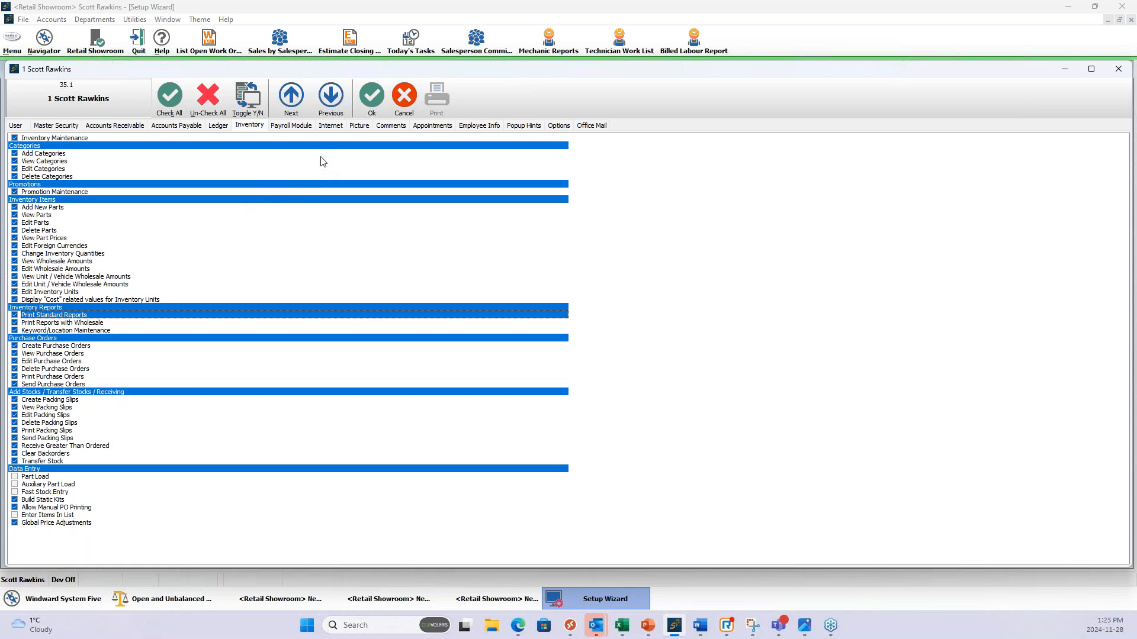
Check the user's Accounts Receivable permissions, save the user record and close the Setup Wizard.
click(177, 128)
click(122, 129)
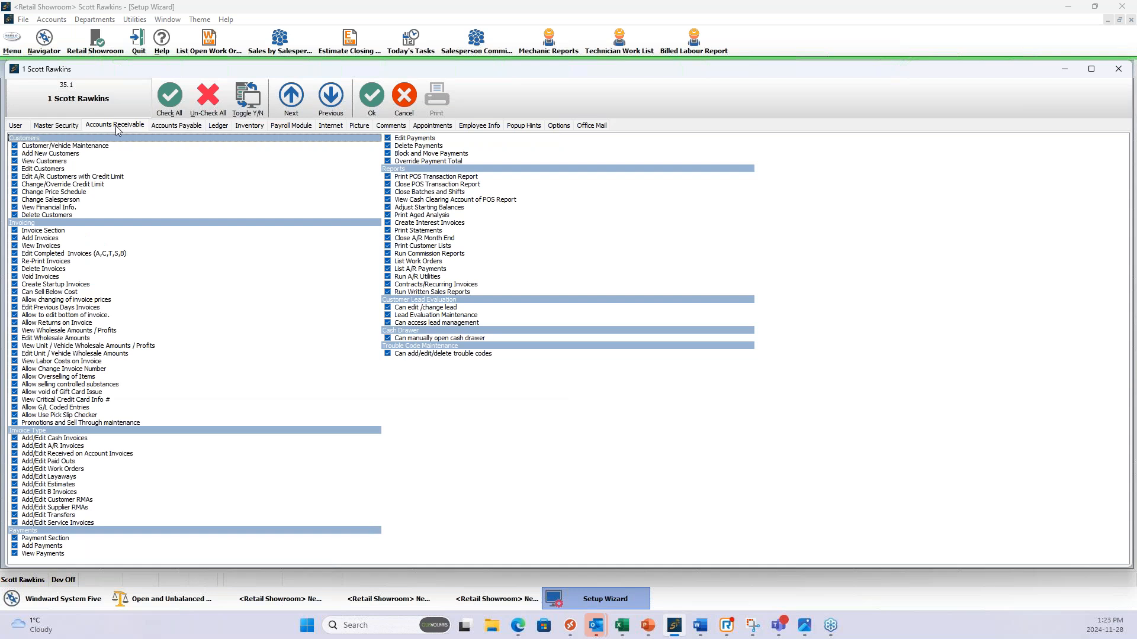
click(372, 99)
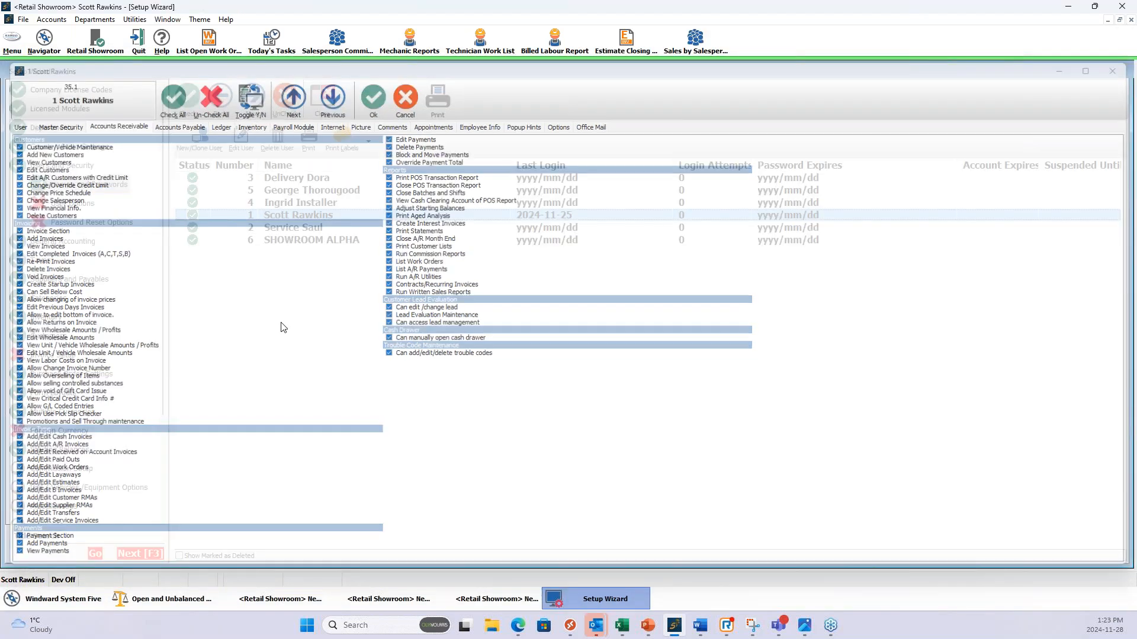
click(316, 102)
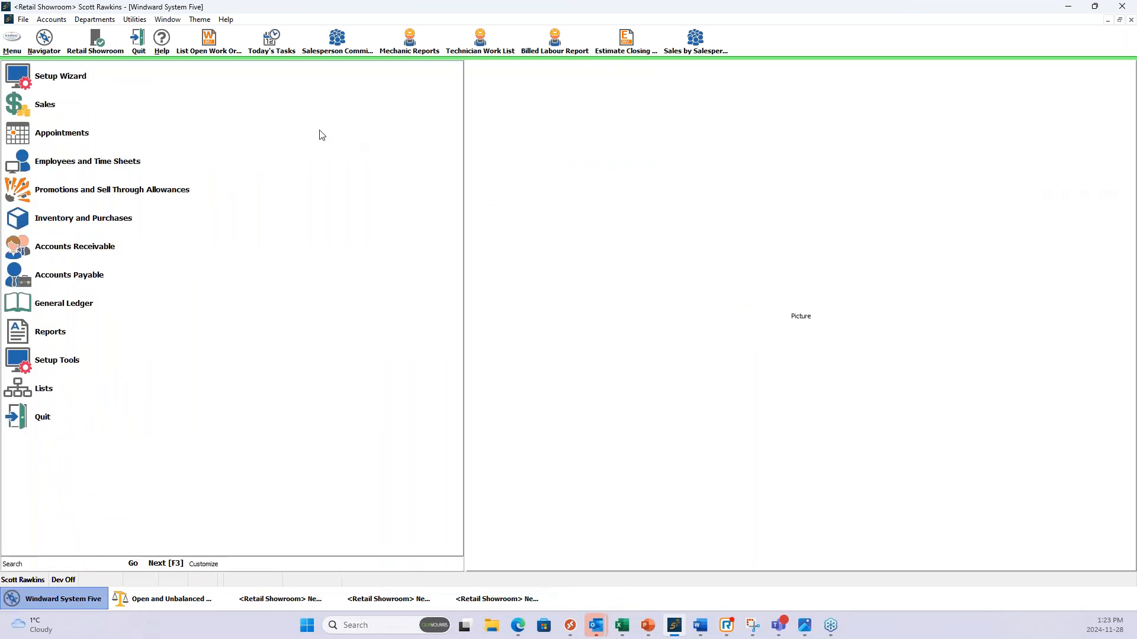
Open Design Inventory Reports from the Inventory and Purchases section.
click(89, 221)
click(83, 248)
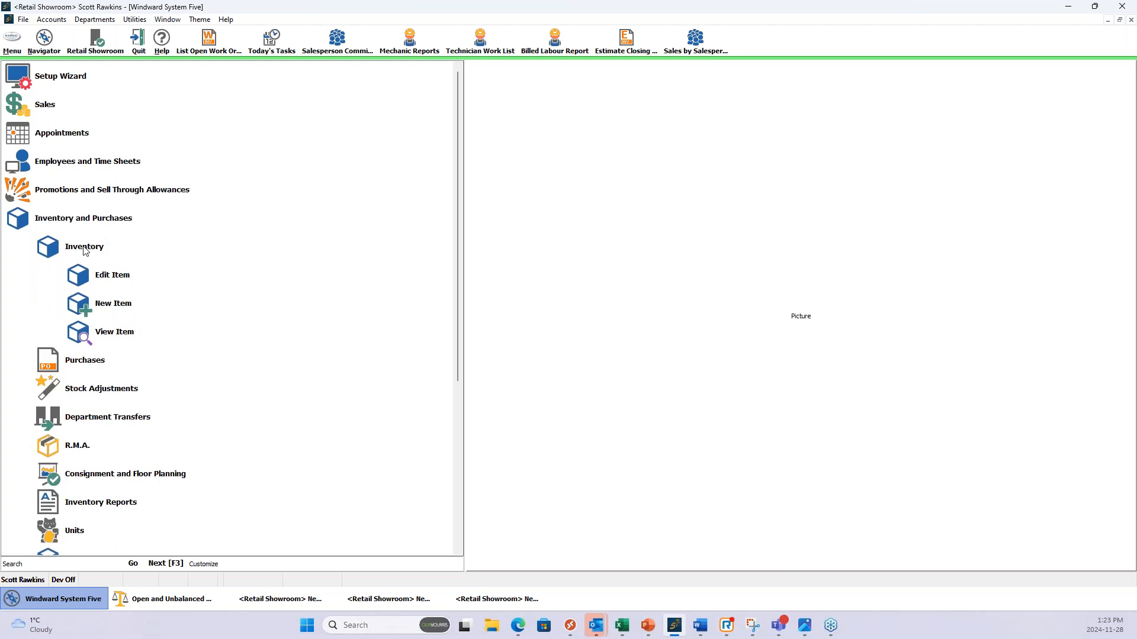
click(76, 224)
click(76, 224)
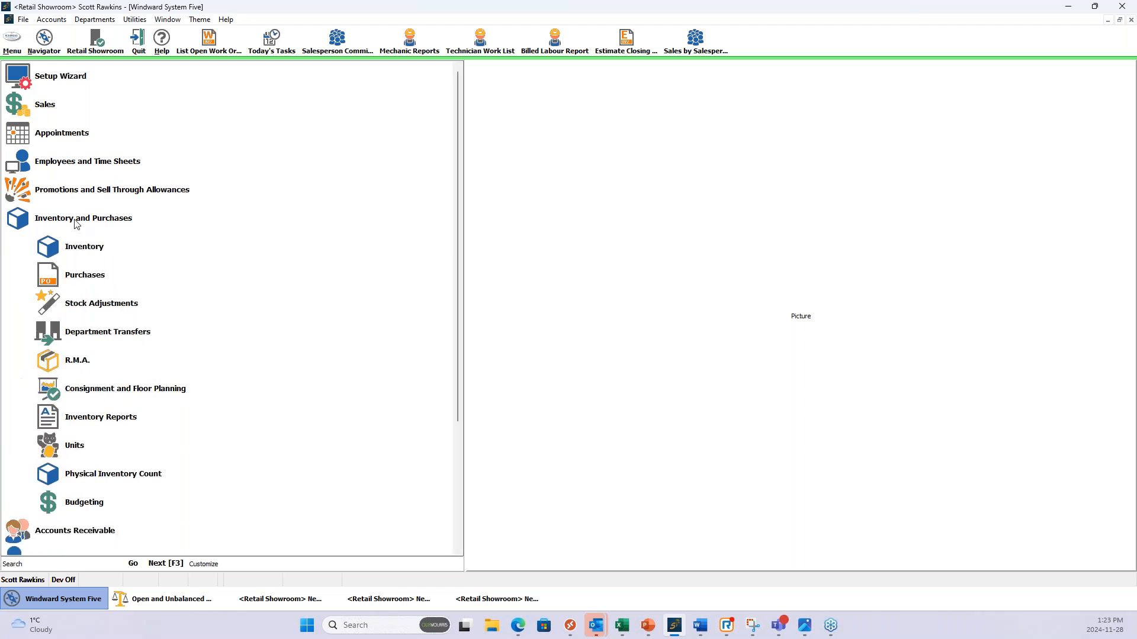
click(118, 419)
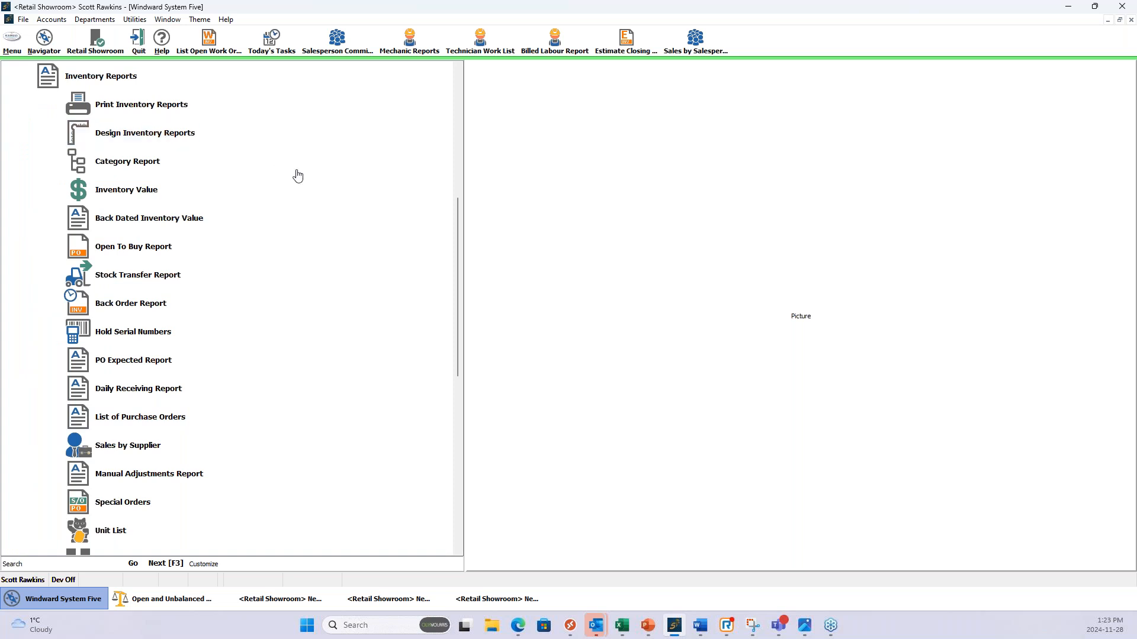
click(161, 135)
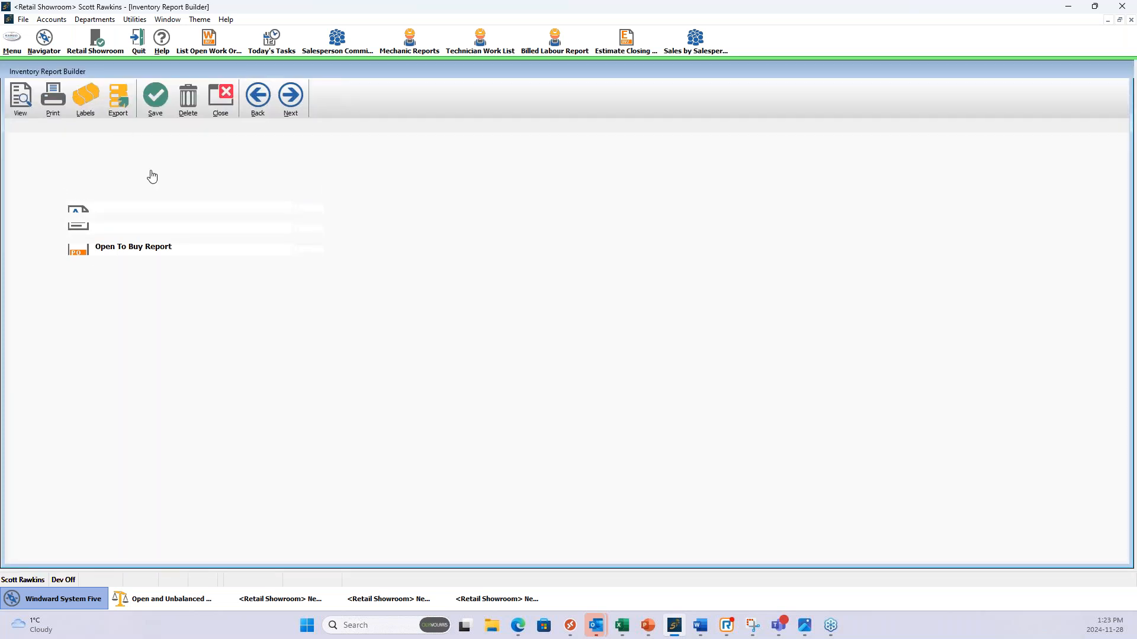
Examine the price schedule and tax options for adjusting the report's inventory, cancel them and close the report.
click(277, 153)
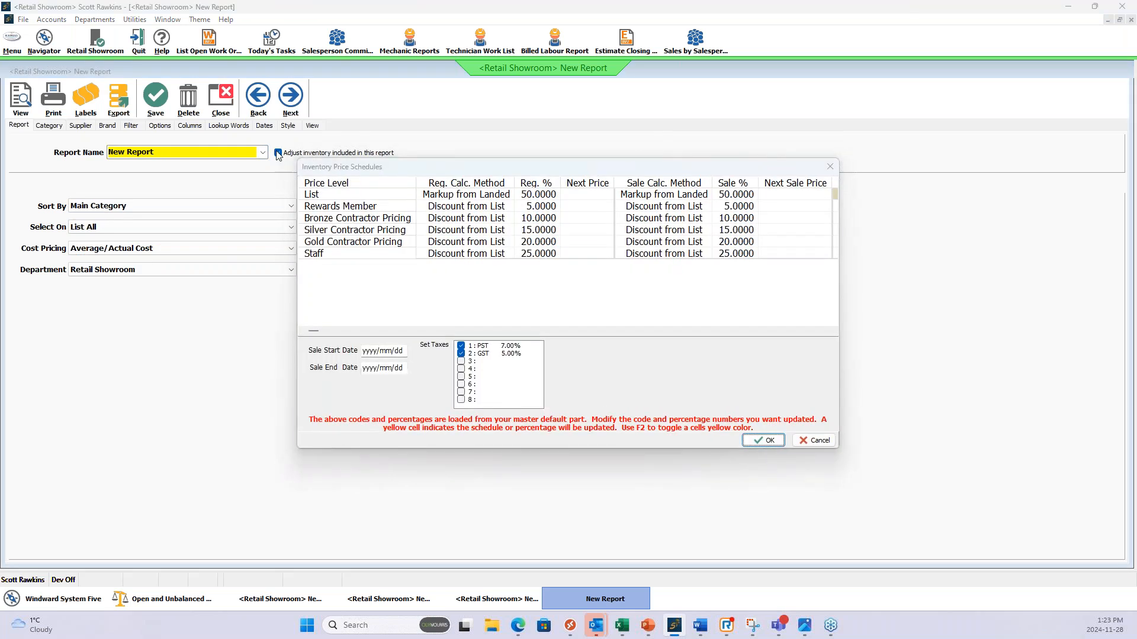
click(816, 441)
click(290, 155)
click(224, 116)
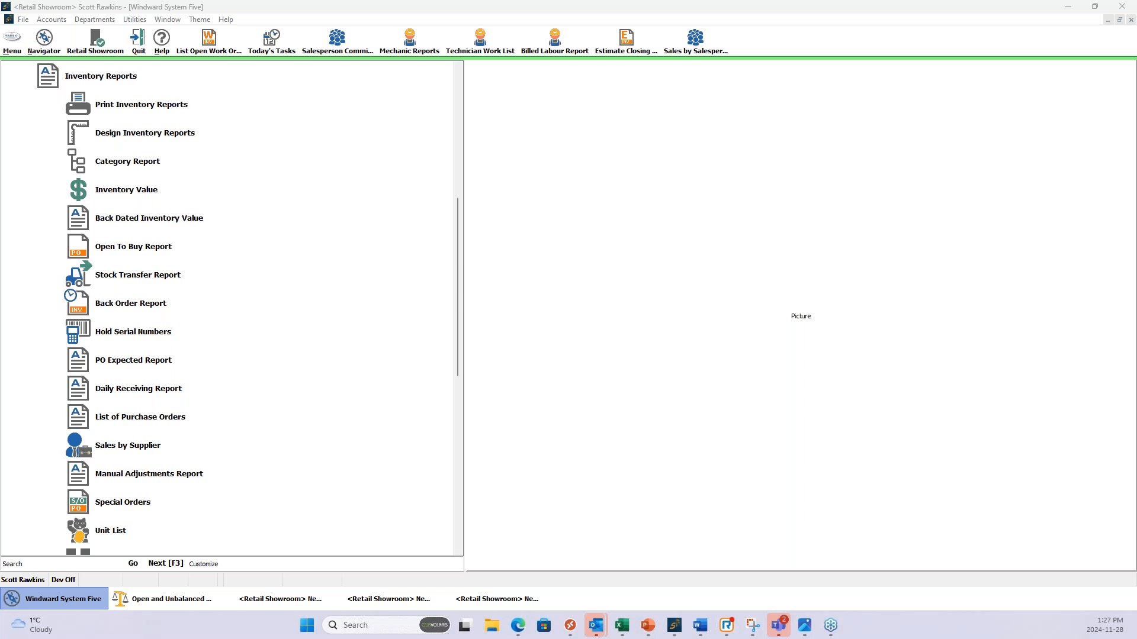
Return to Inventory Reports under Inventory and Purchases and open a new report in Design Inventory Reports.
click(115, 77)
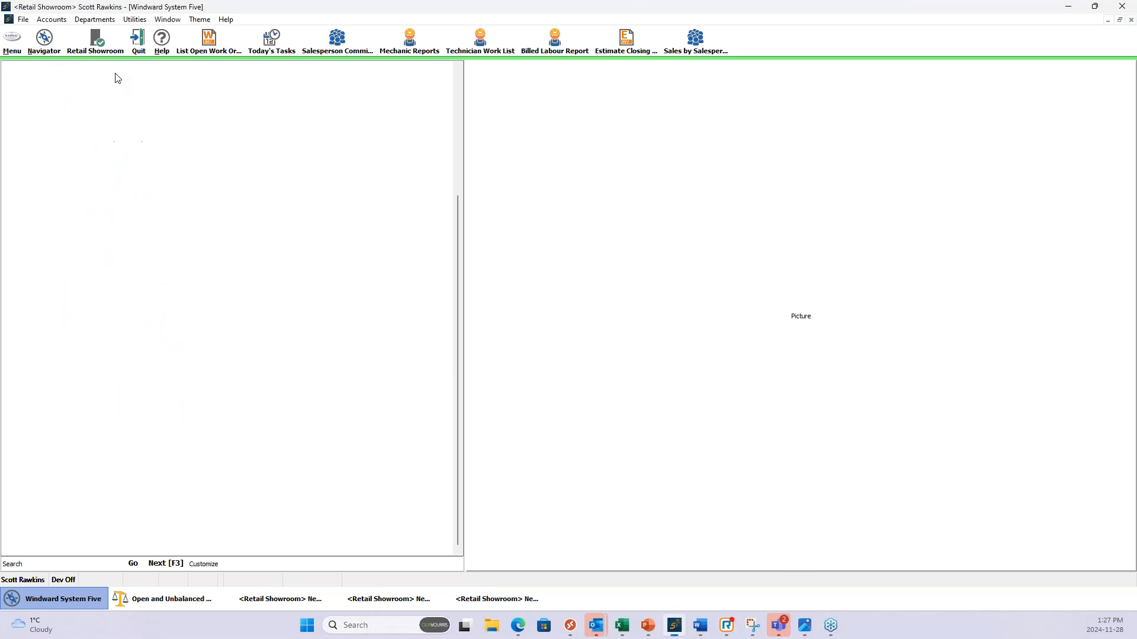
drag(459, 336, 457, 214)
click(87, 218)
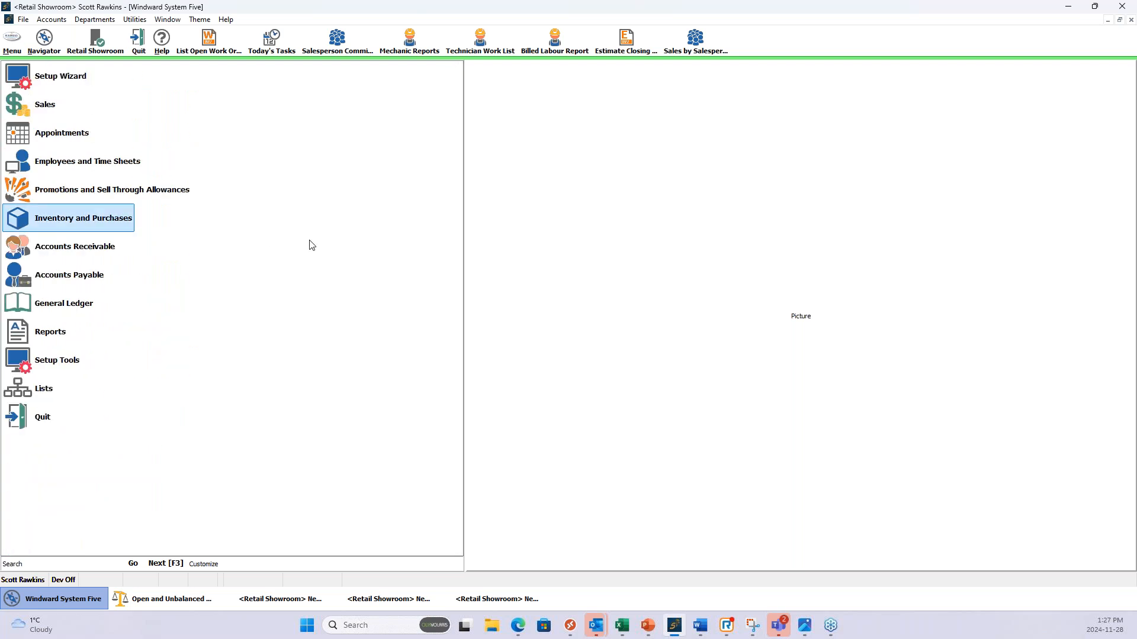
click(95, 217)
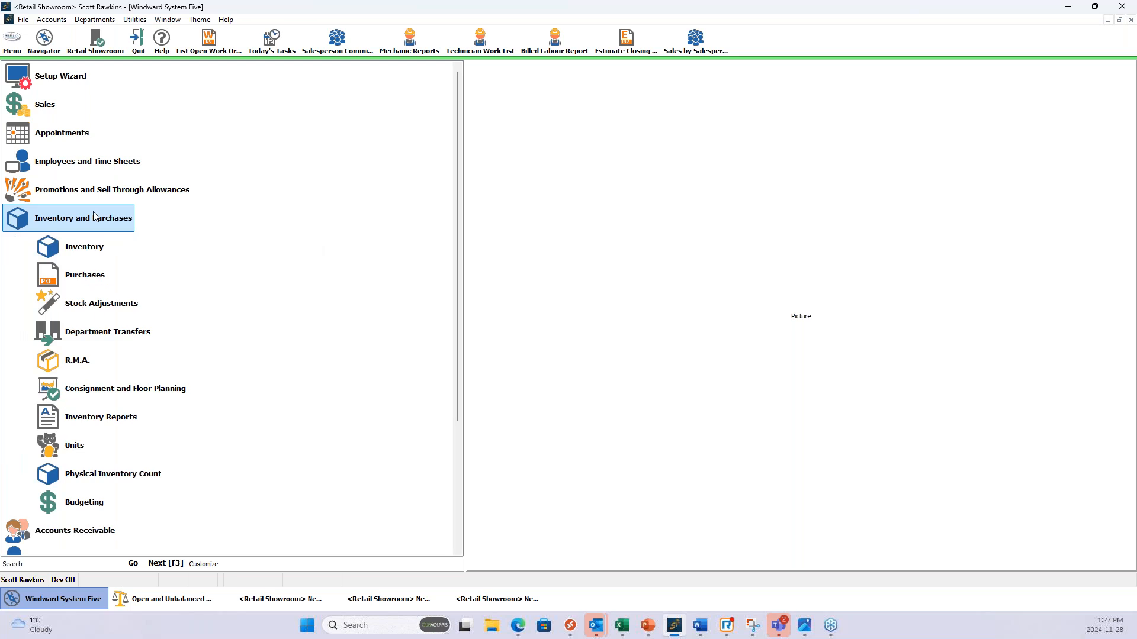
click(112, 418)
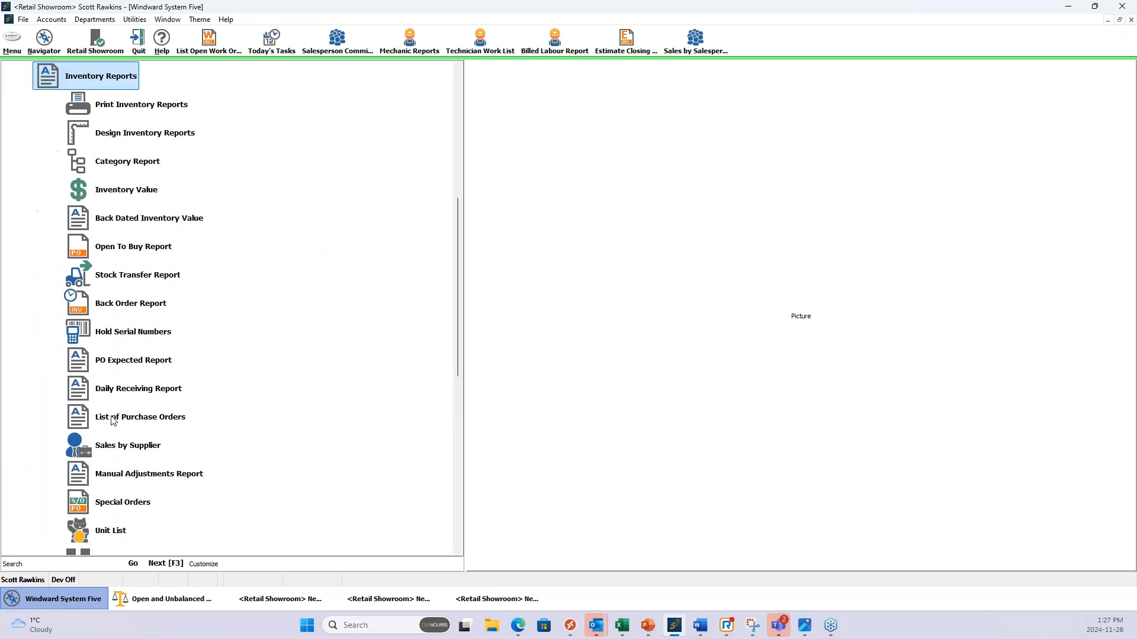
click(137, 132)
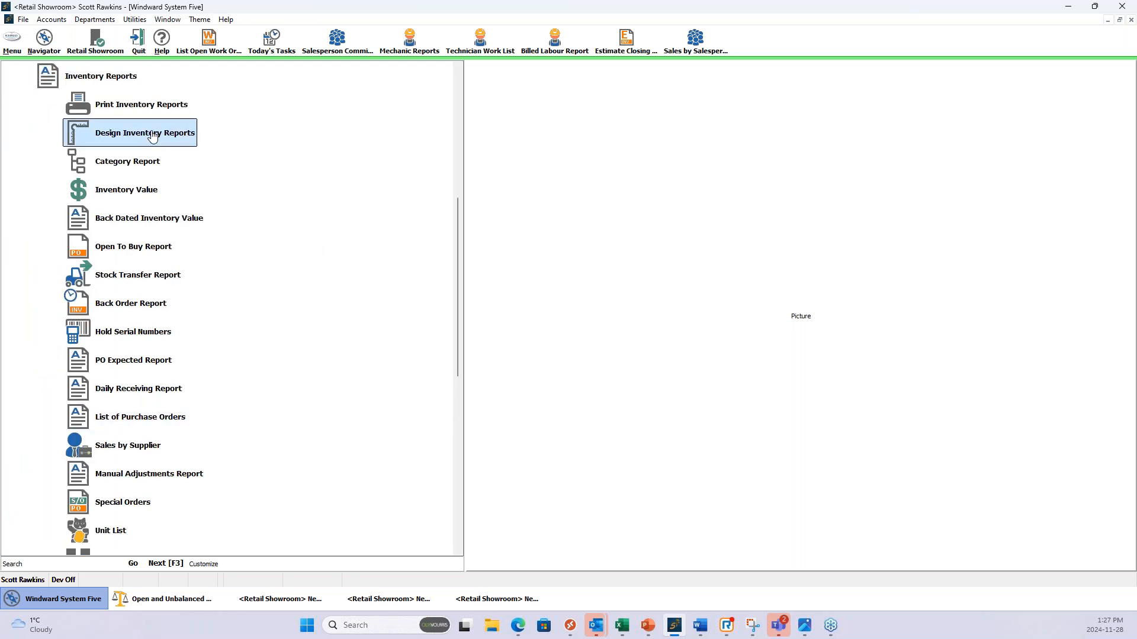
double_click(113, 132)
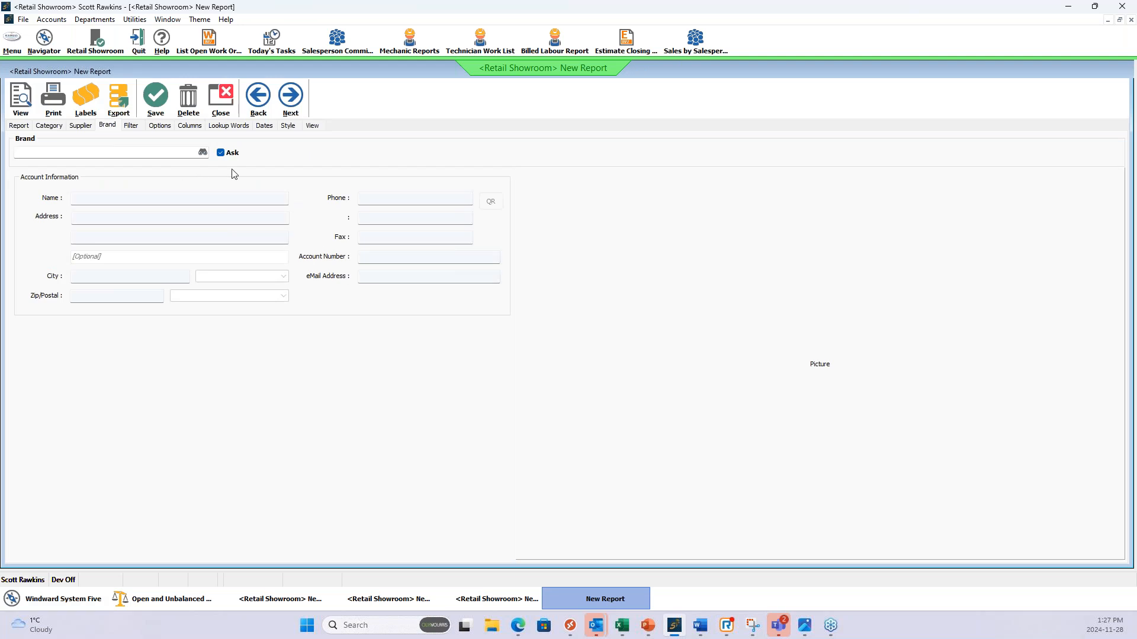
Limit the new report by subcategory to Clothing within the Household goods main category.
click(20, 127)
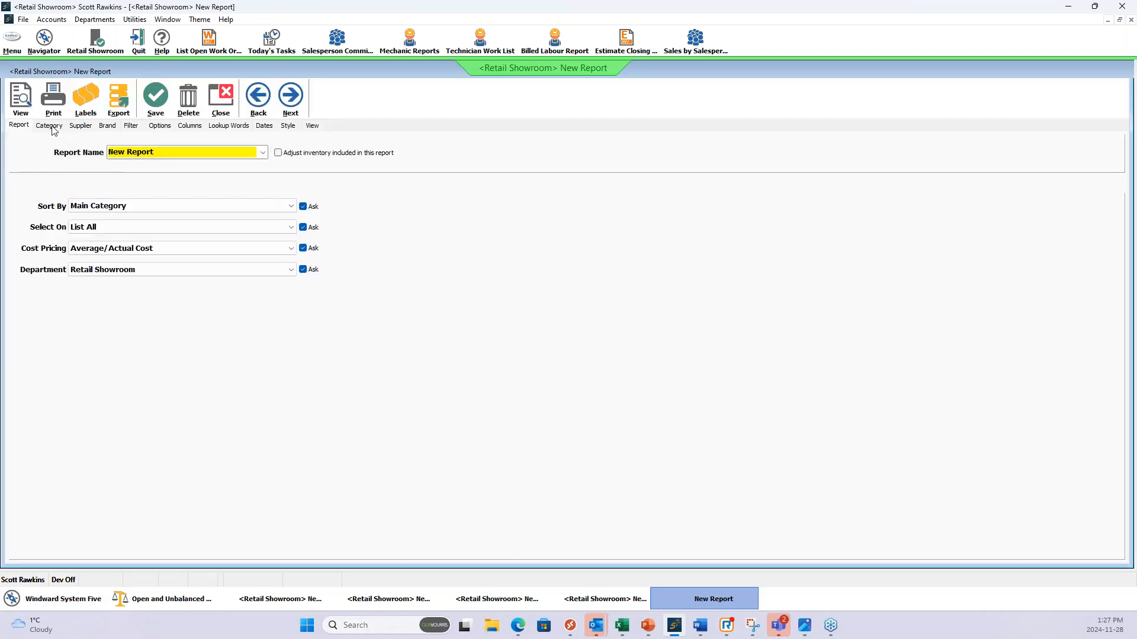
click(50, 126)
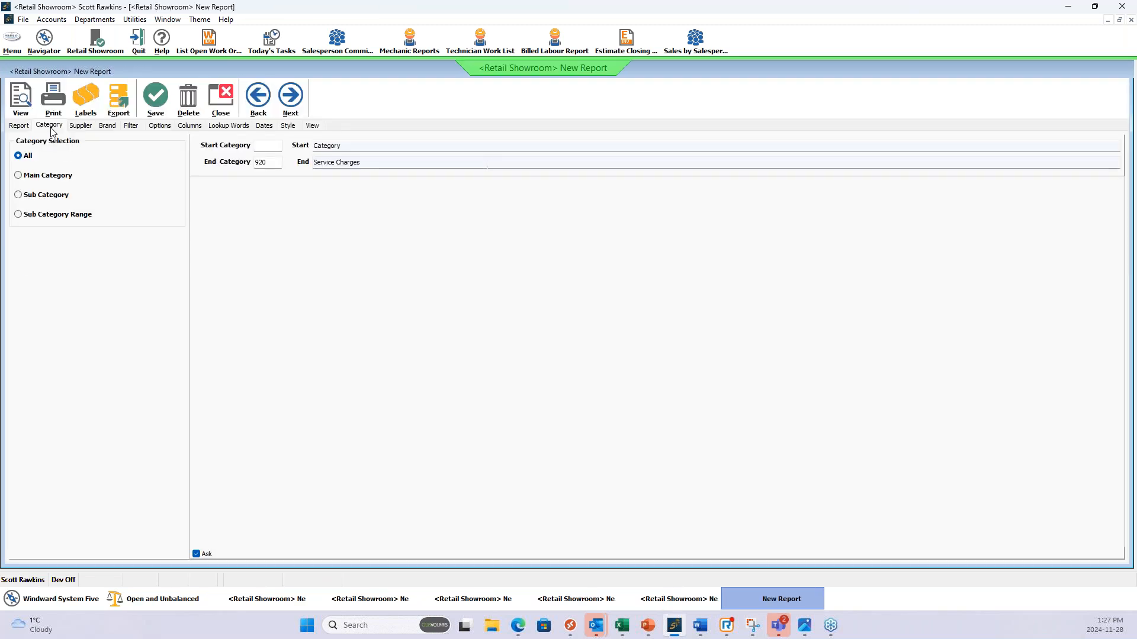
click(18, 195)
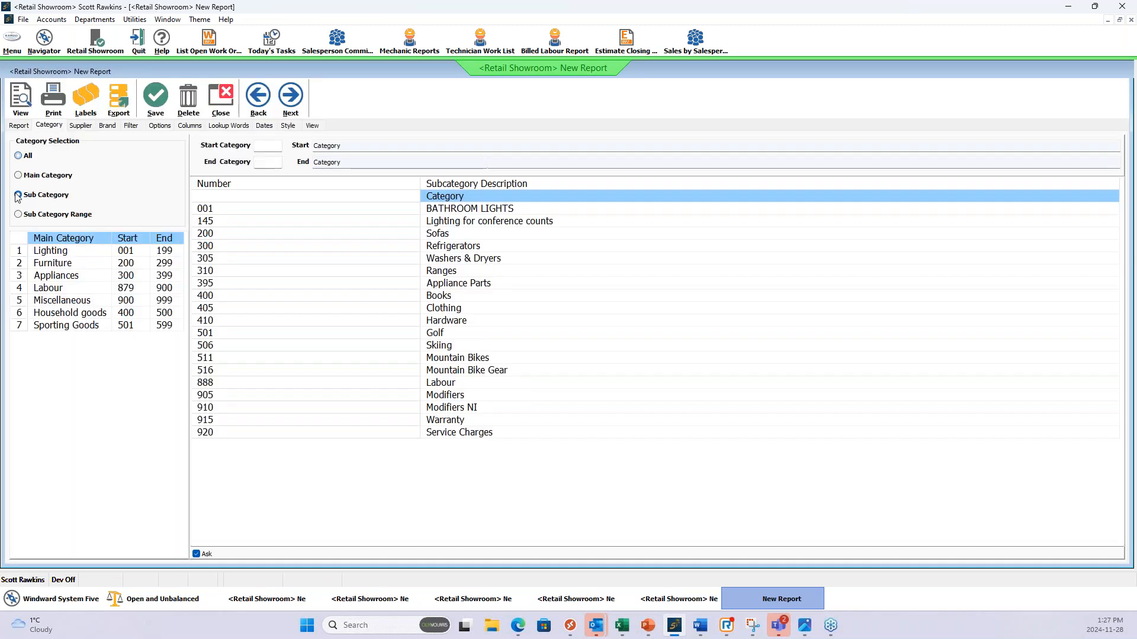
click(68, 314)
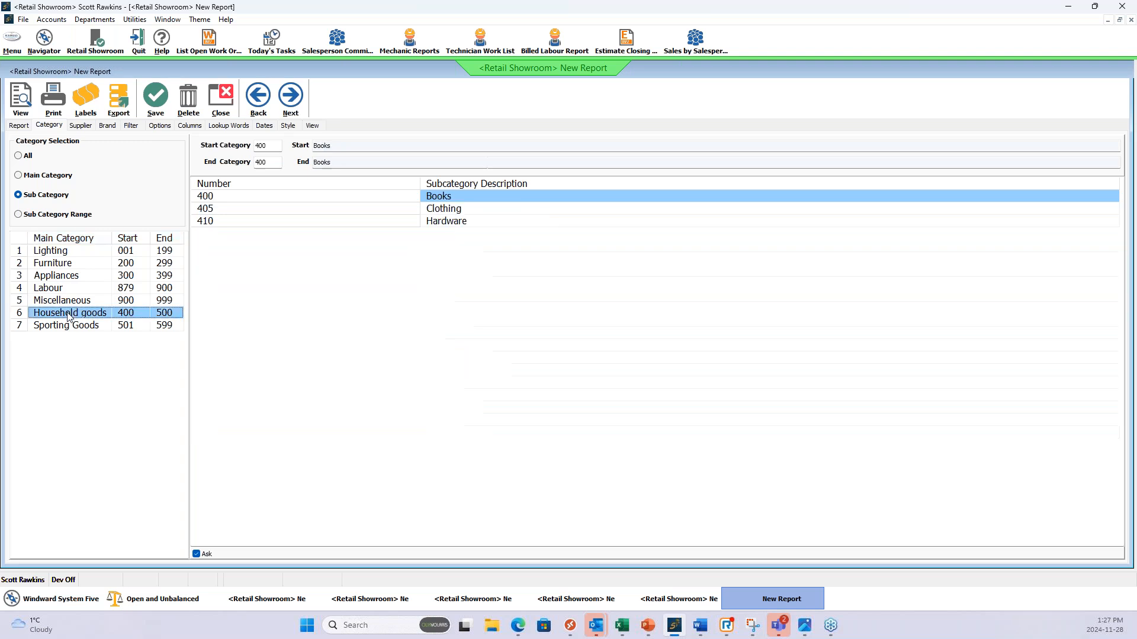
click(429, 213)
Add the Category and Part Number columns to the report.
click(84, 127)
click(110, 127)
click(131, 126)
click(190, 125)
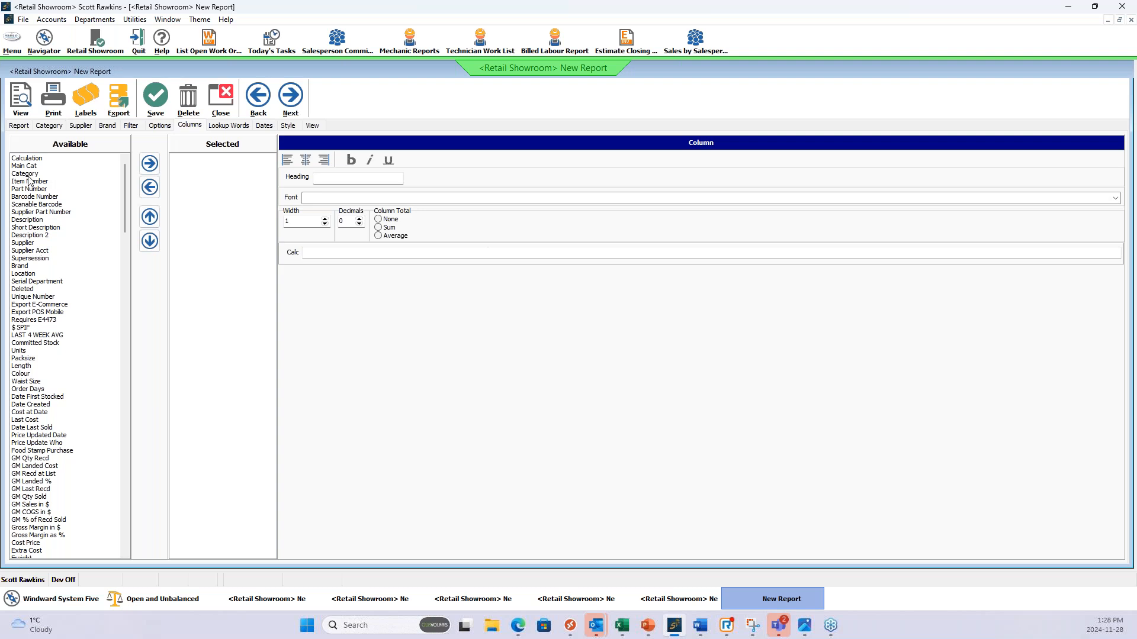
click(149, 163)
click(64, 189)
click(149, 163)
click(207, 158)
click(205, 166)
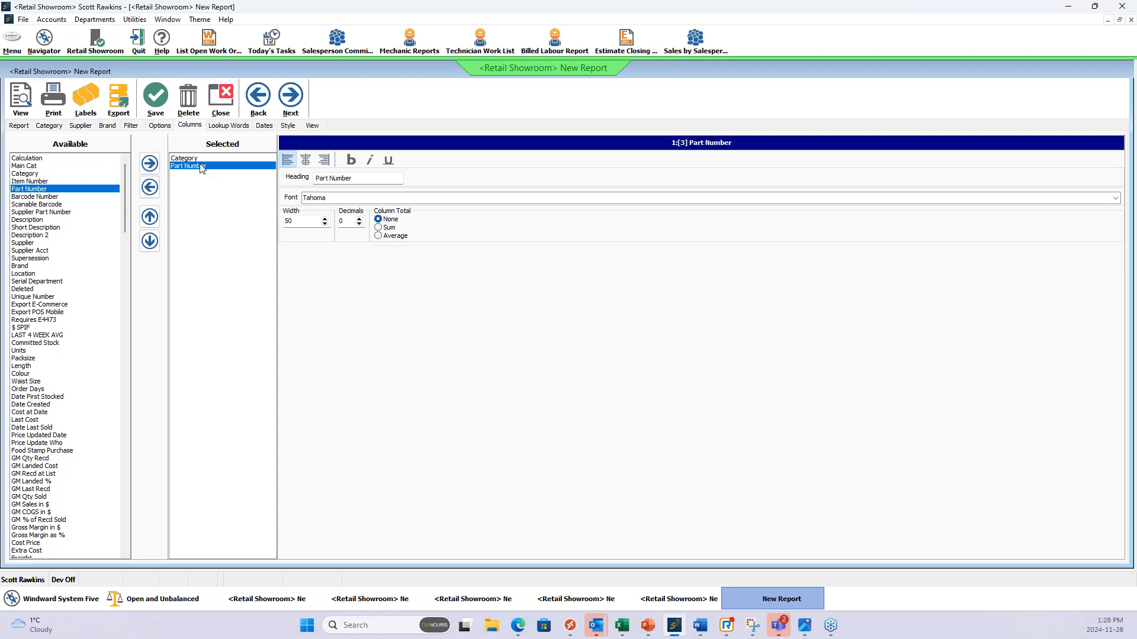
click(200, 160)
click(202, 165)
click(202, 159)
click(202, 164)
click(203, 158)
click(203, 164)
click(203, 159)
click(203, 165)
Add the Description, Supplier and List Price columns to the report.
click(44, 220)
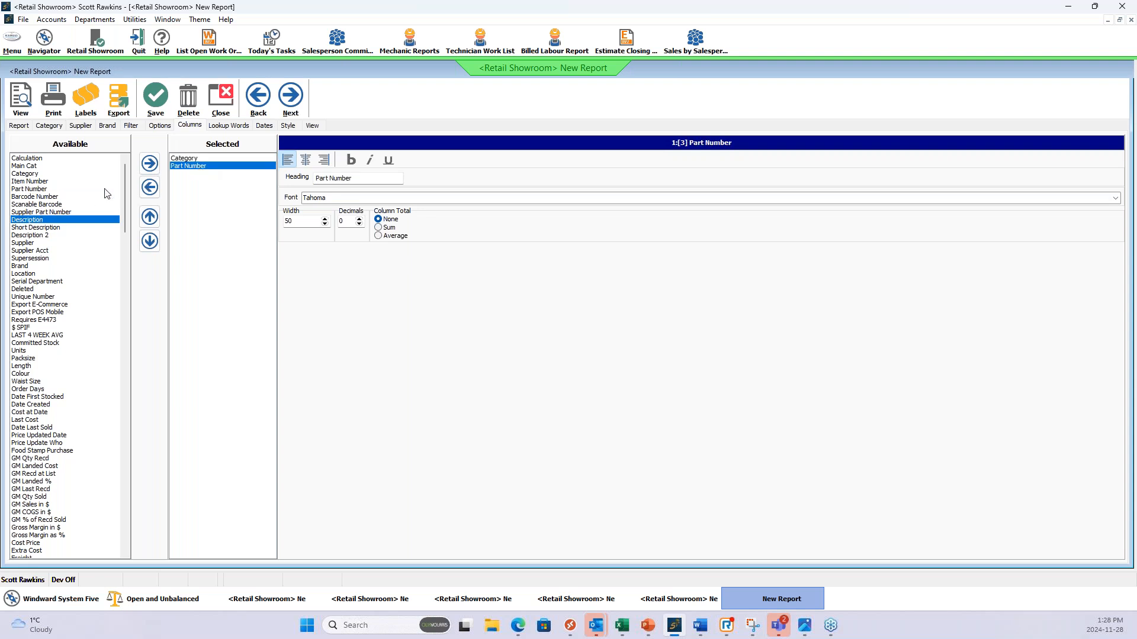
click(149, 163)
scroll(124, 198, down, 1)
click(60, 212)
click(149, 163)
drag(123, 186, 123, 304)
click(65, 335)
click(149, 164)
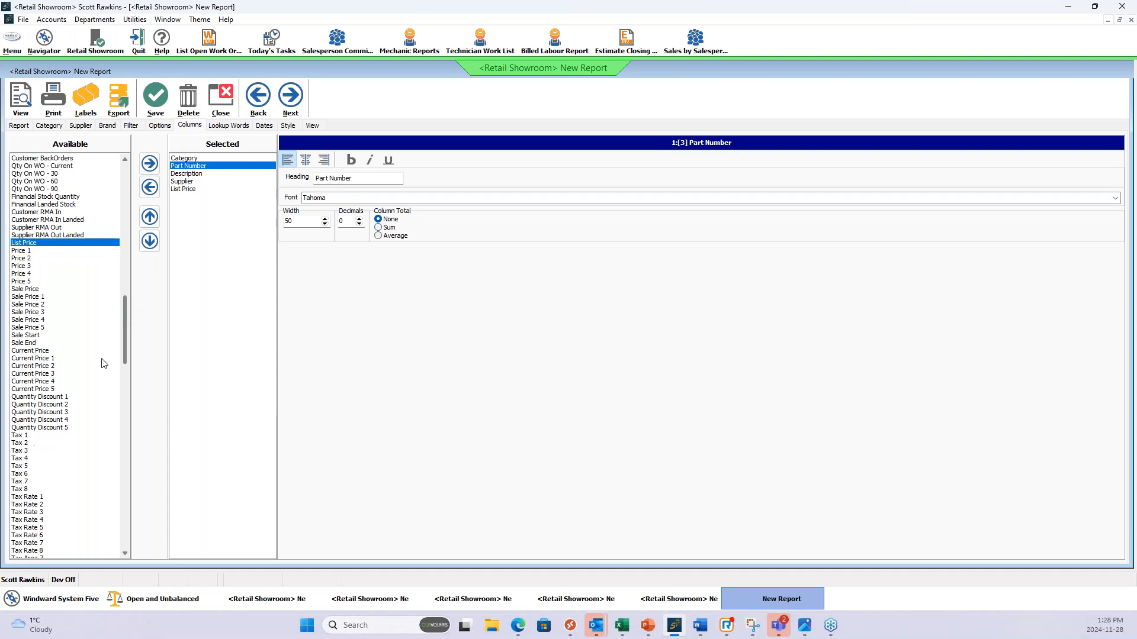
Add the Tax 1 and Tax 2 columns to the report.
click(34, 436)
click(149, 163)
click(23, 444)
click(149, 163)
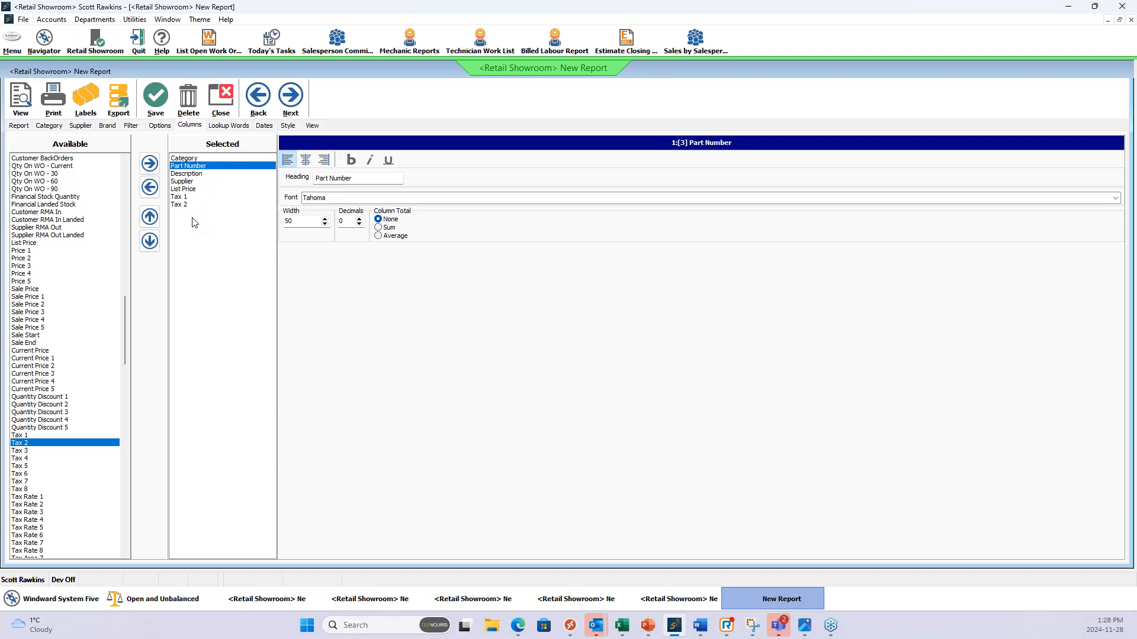
Set the report's category selection to All.
click(21, 127)
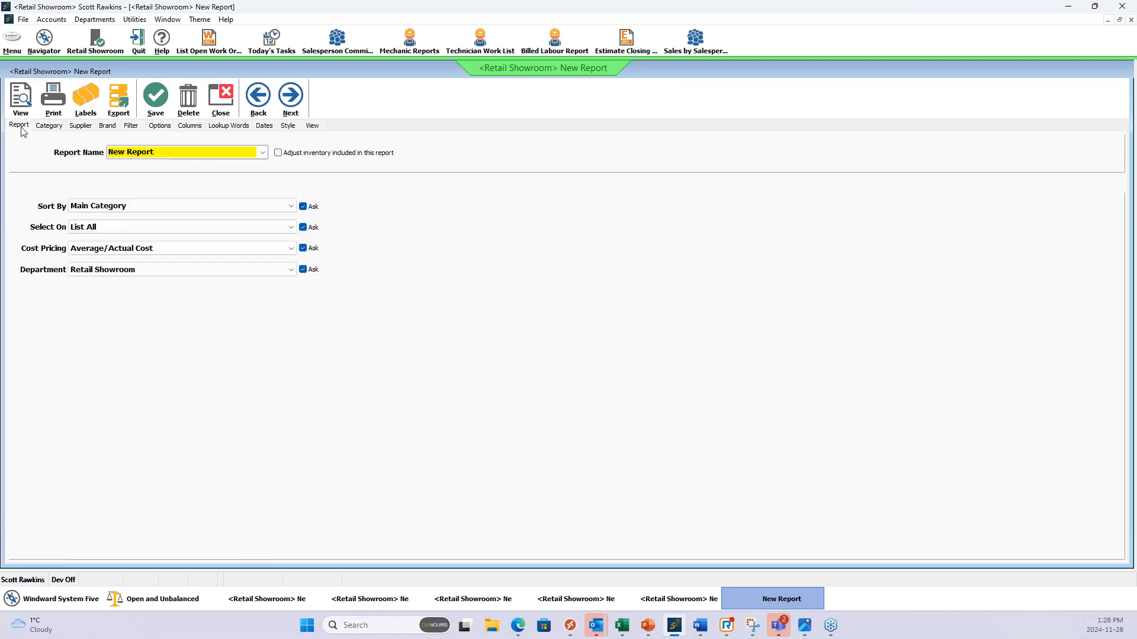
click(50, 128)
click(19, 156)
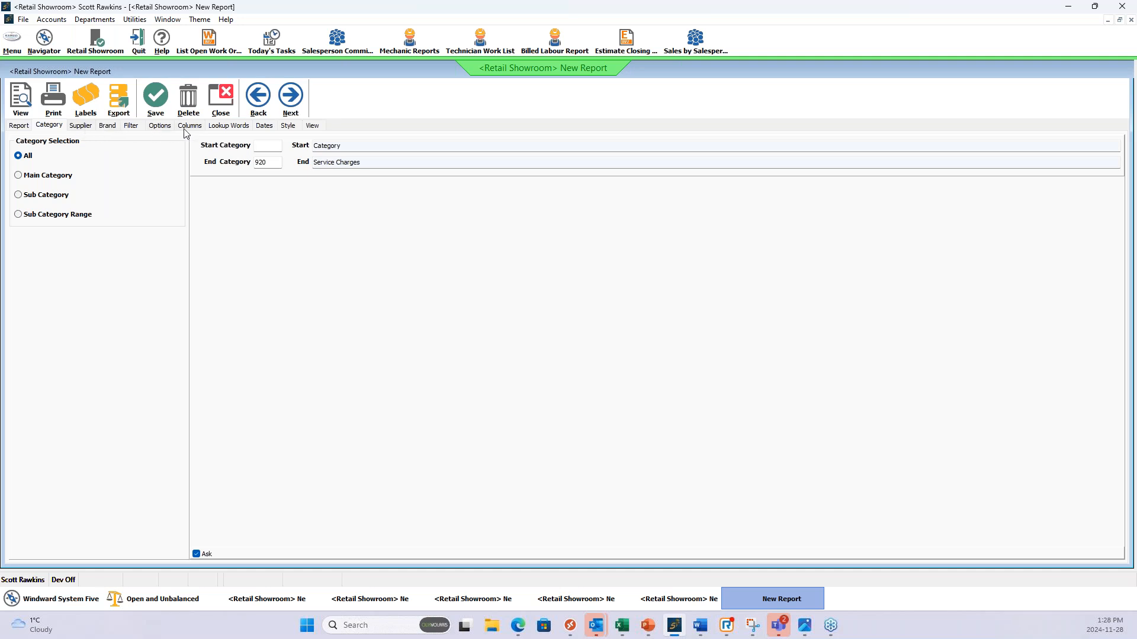
Include only records with the lookup word GSTREBATE and view the report's matching part.
click(224, 127)
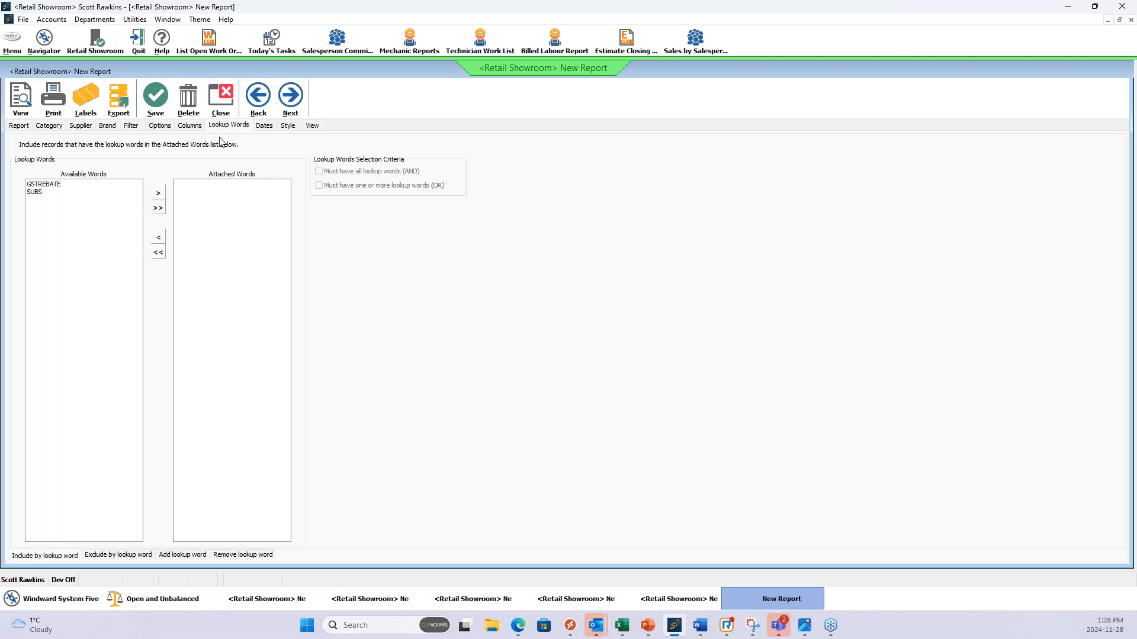
click(51, 185)
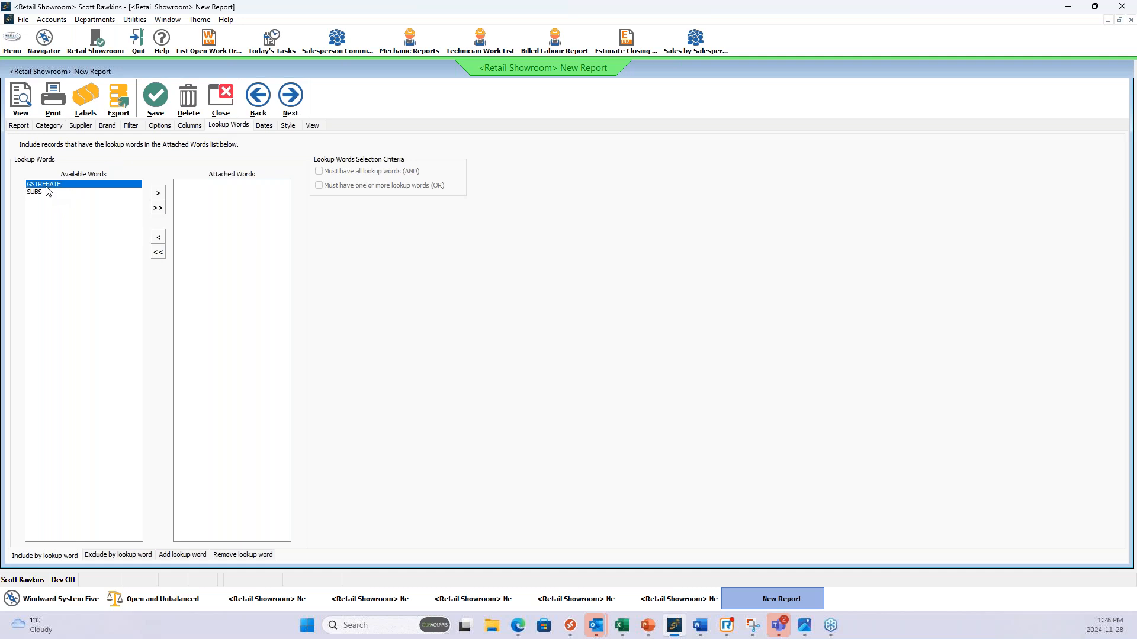
click(159, 194)
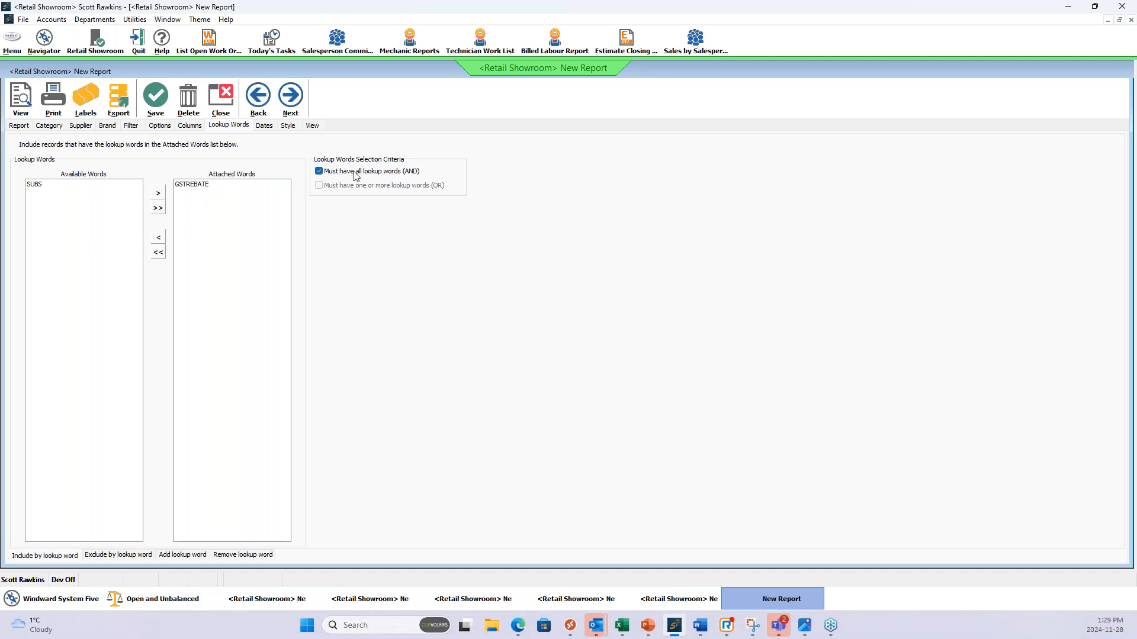
click(187, 188)
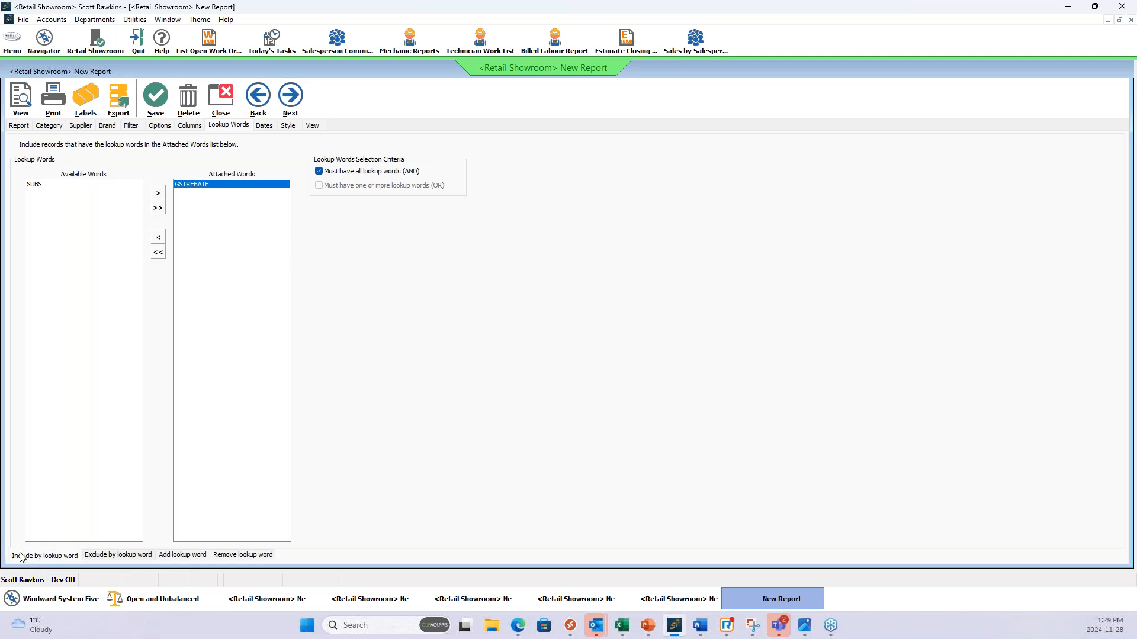
click(21, 98)
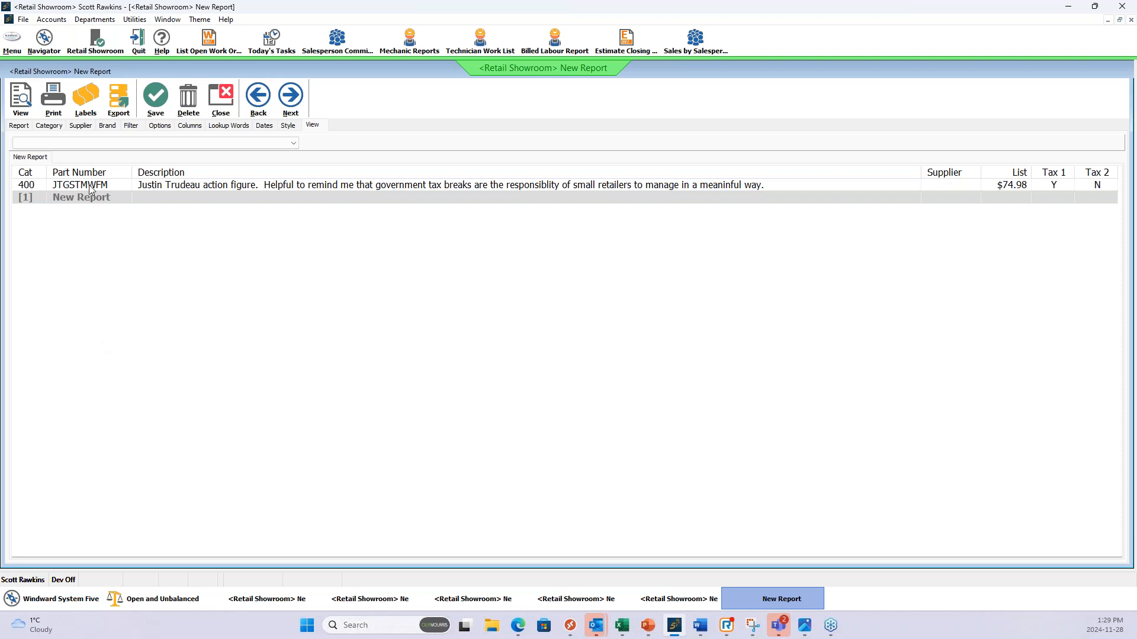
click(121, 187)
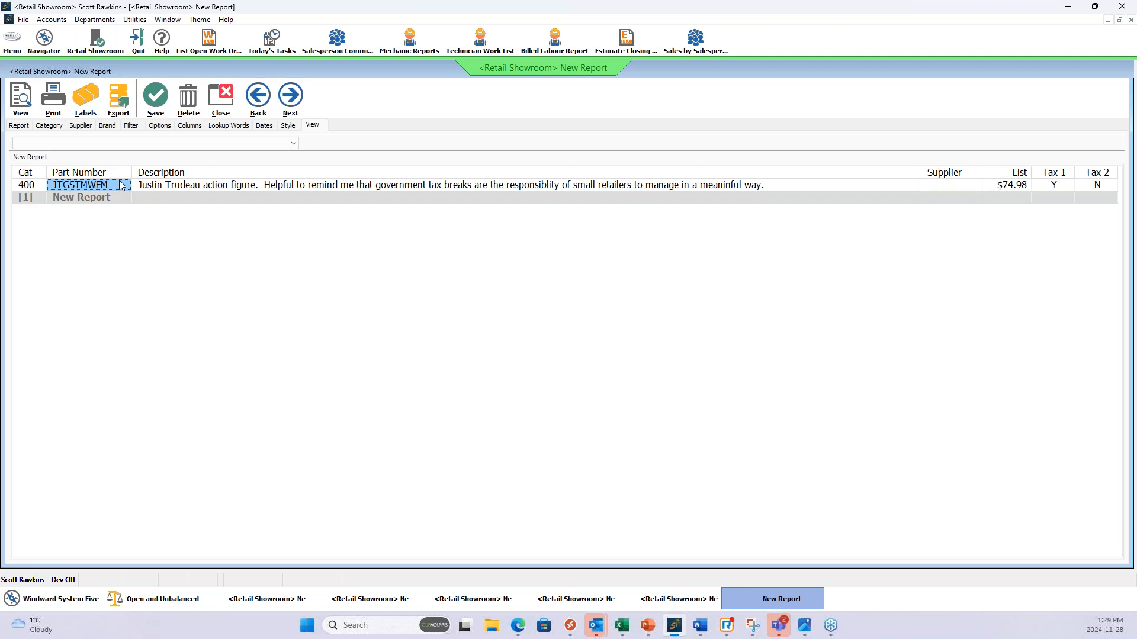
Set GSTREBATE as the lookup word to add to all records in the report, and check the option for excluding by lookup word.
click(221, 126)
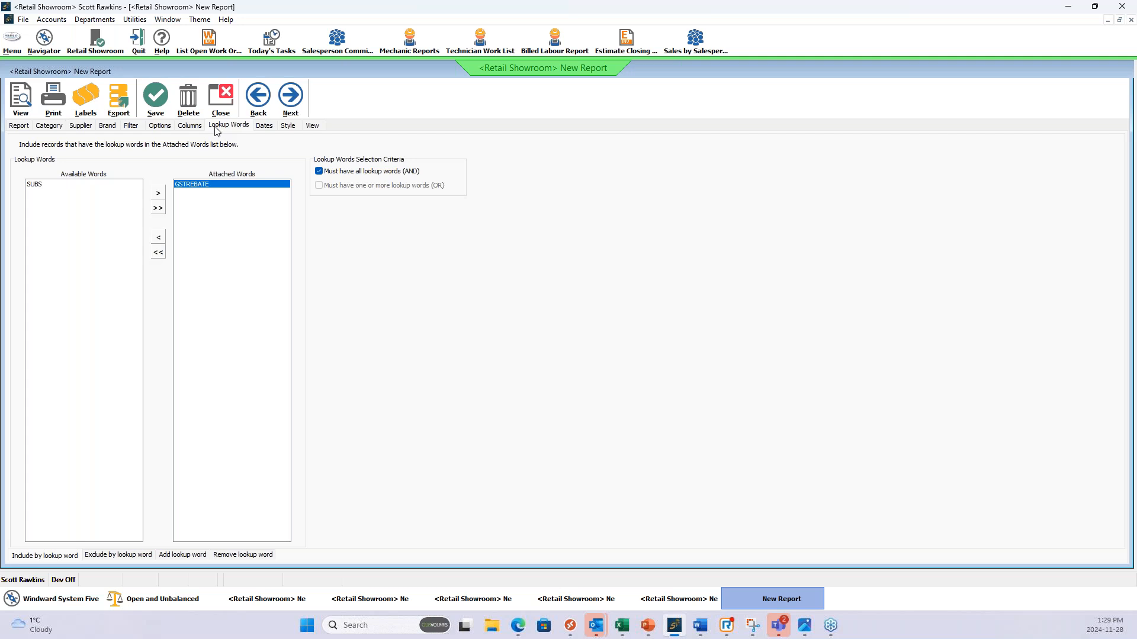
click(177, 556)
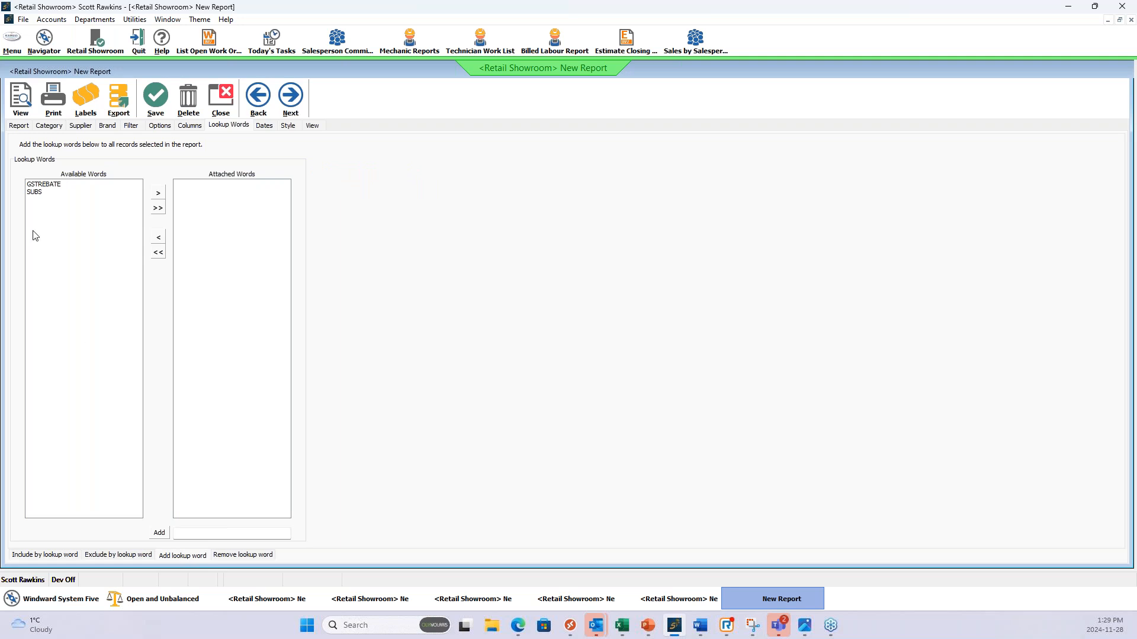
click(47, 185)
click(158, 193)
click(203, 186)
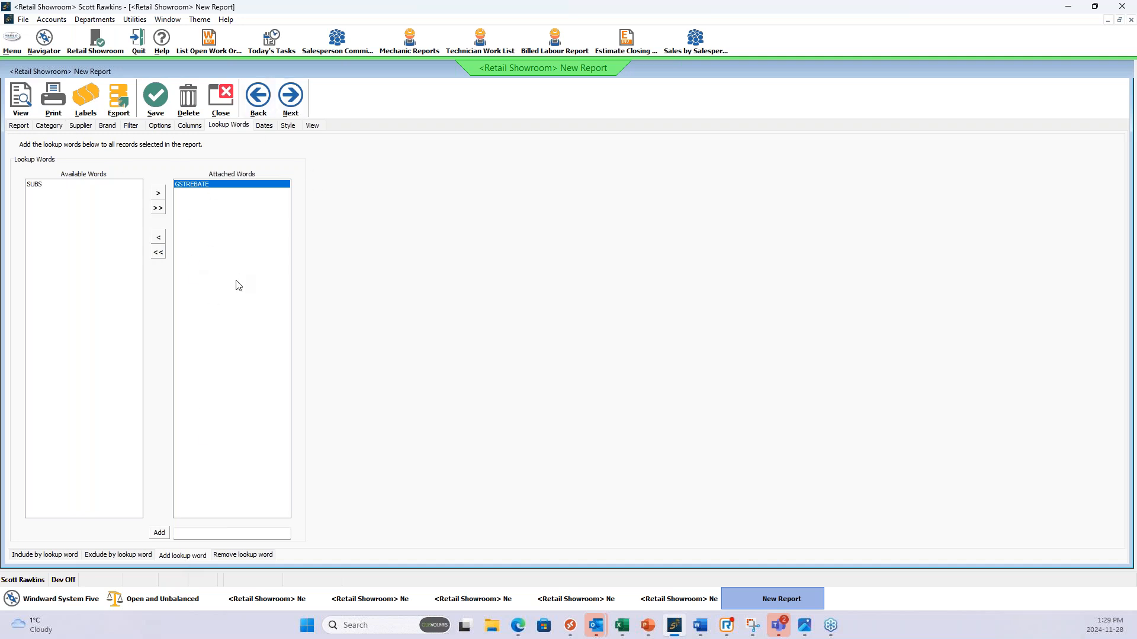
click(115, 559)
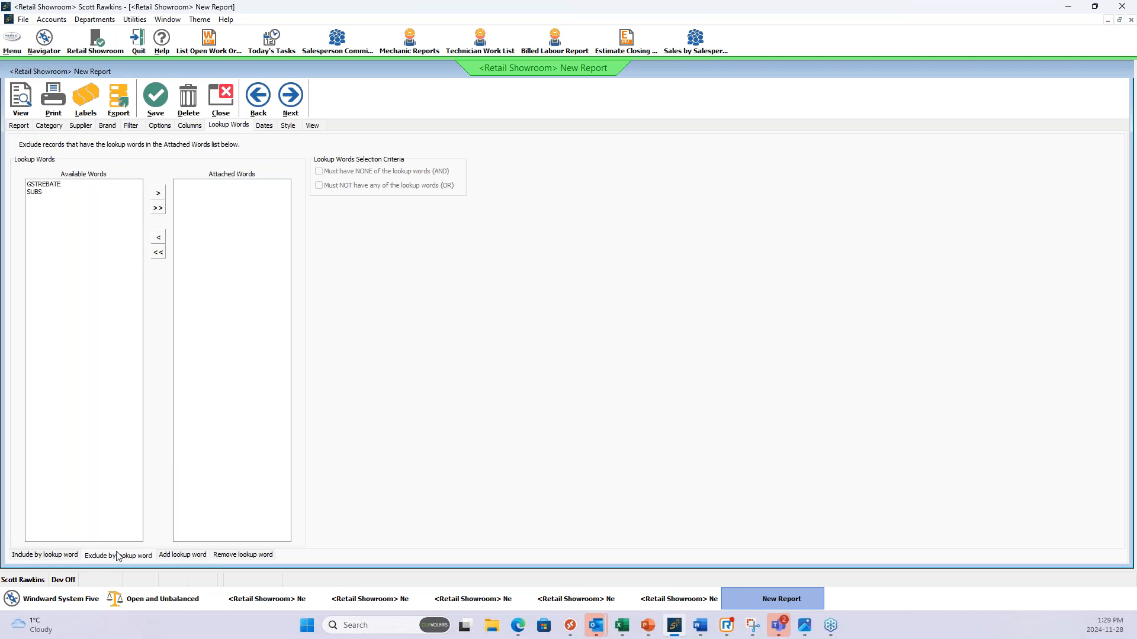
Open the Taxes settings in the Setup Wizard.
click(11, 42)
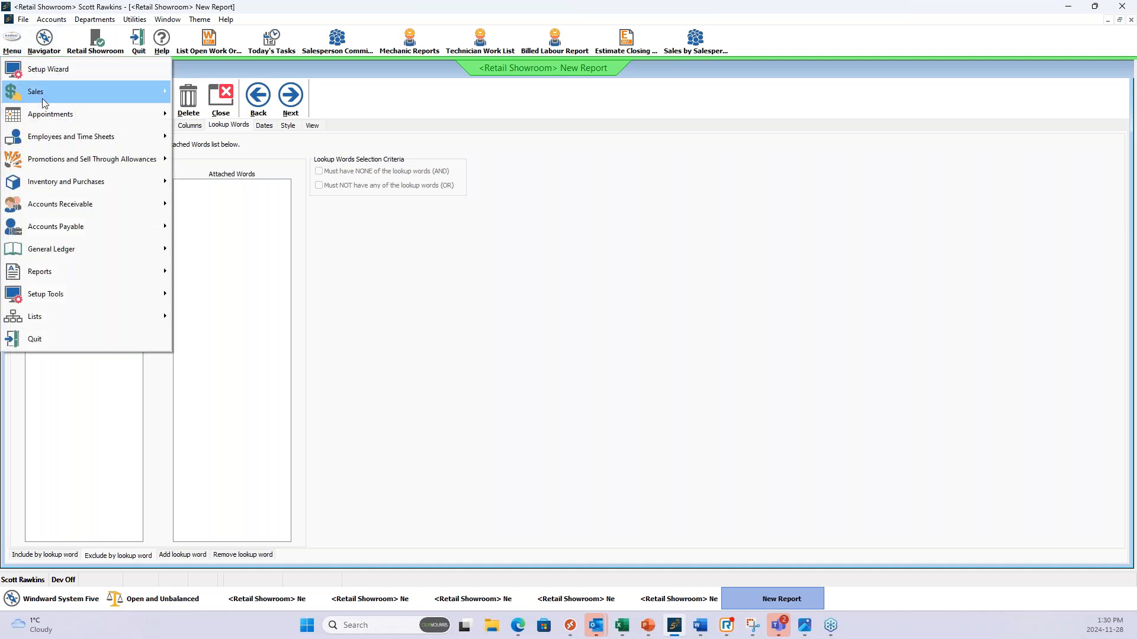
mouse_move(89, 293)
click(200, 294)
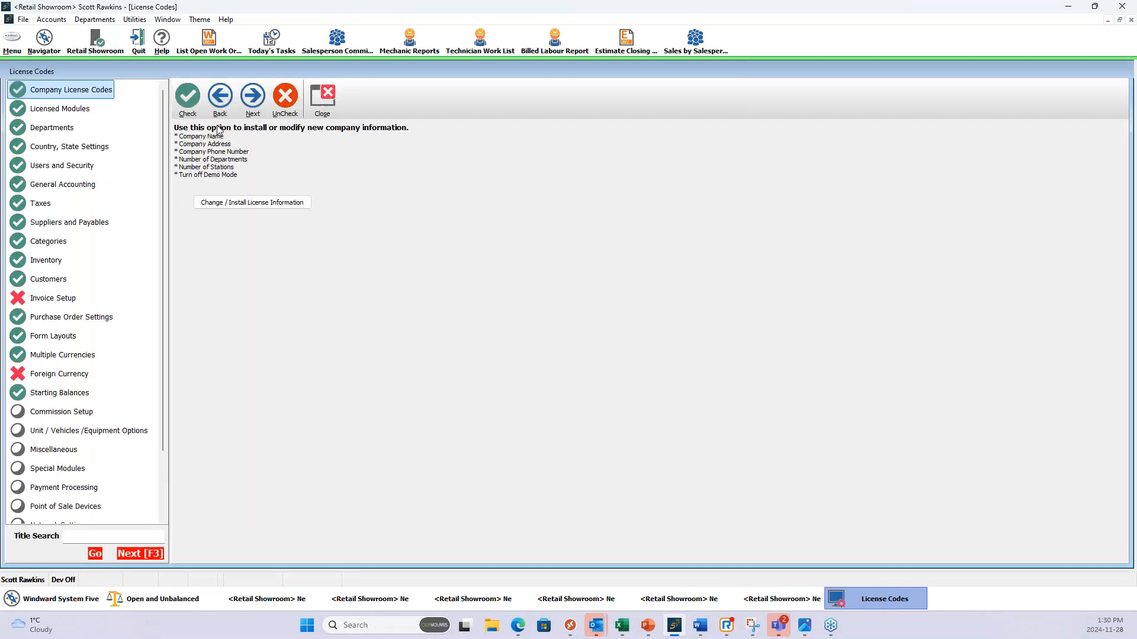
click(41, 203)
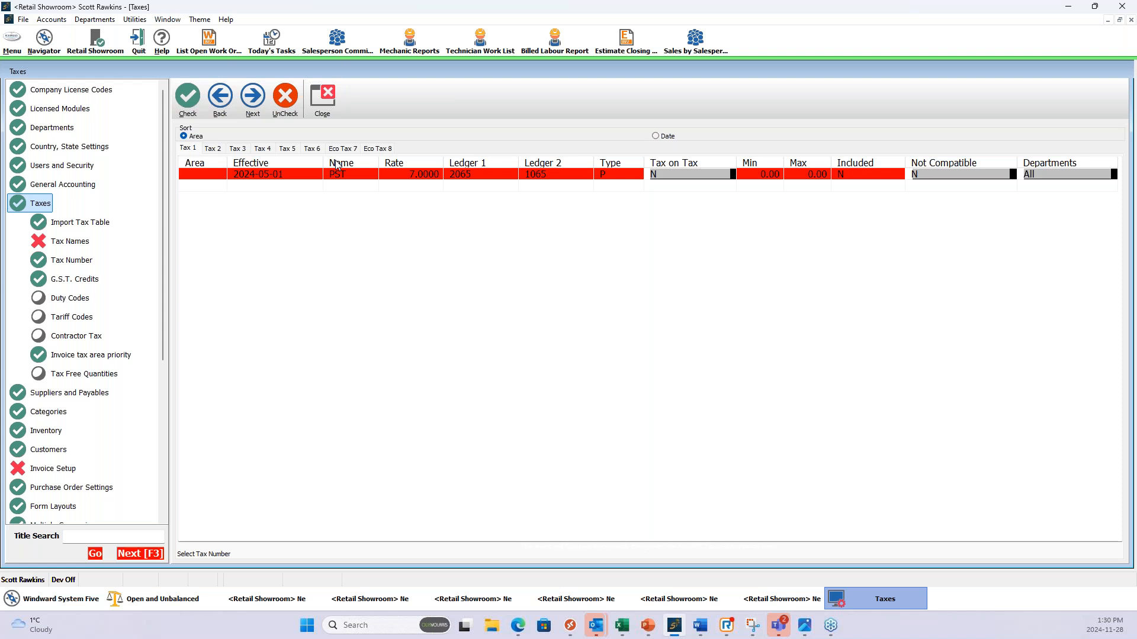
Add a new Tax 1 line effective 2024-11-29 below the existing PST rate line.
click(341, 175)
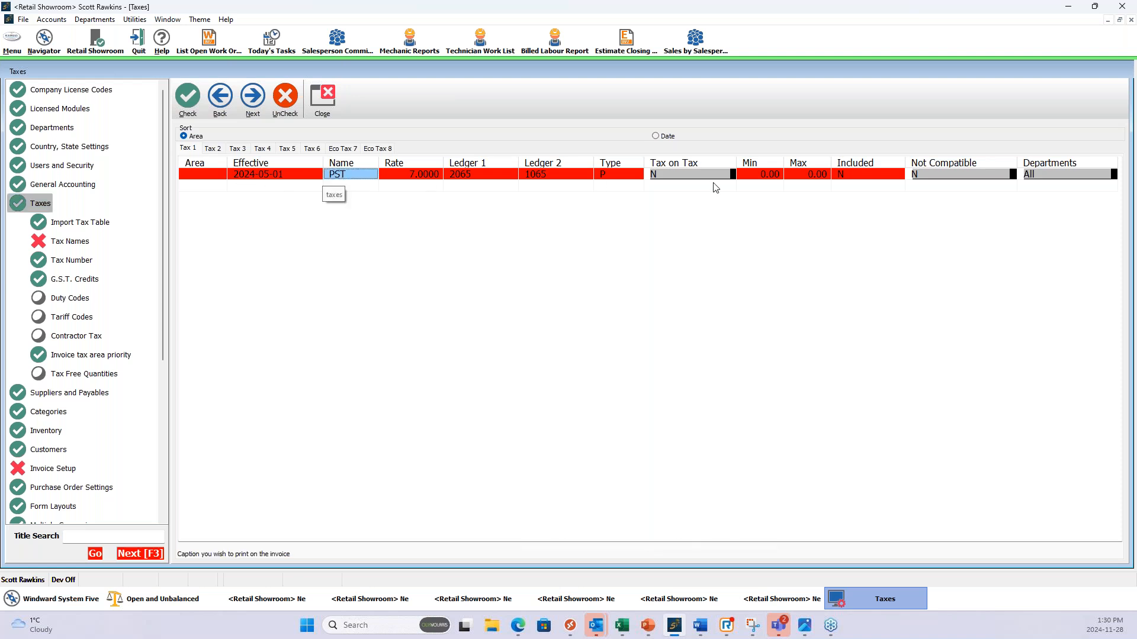
click(213, 149)
click(187, 148)
click(262, 187)
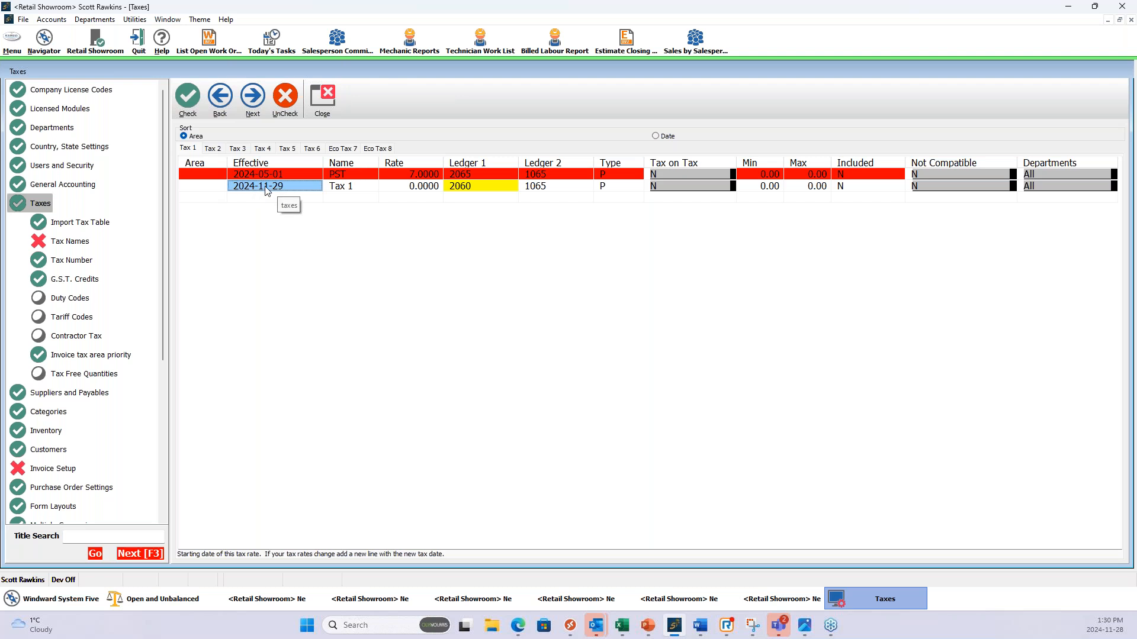
click(415, 187)
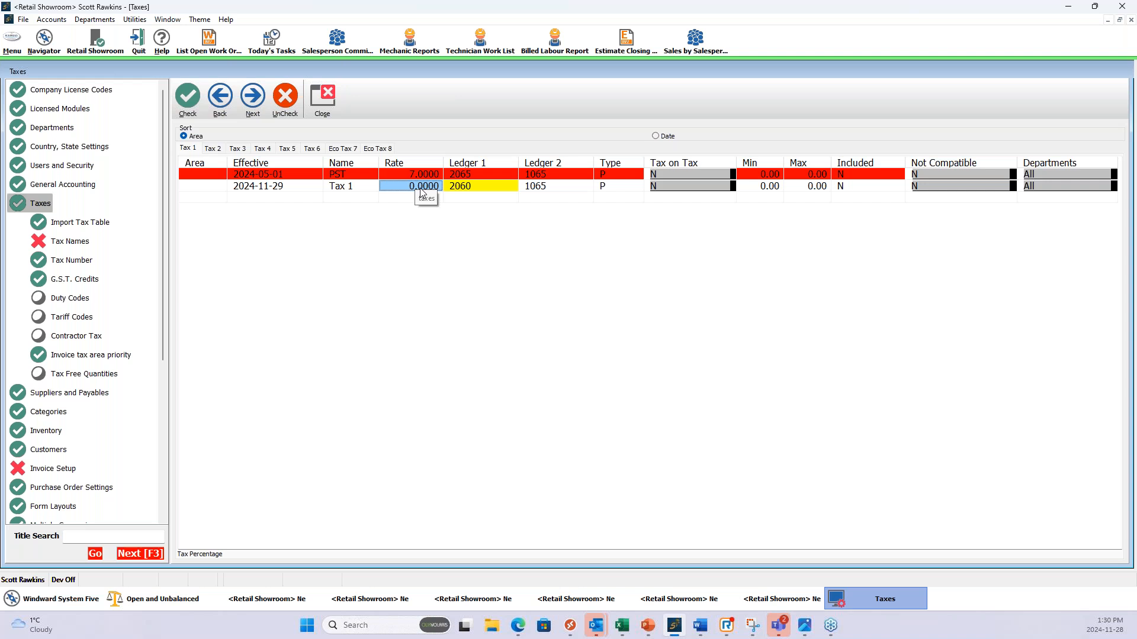
click(275, 198)
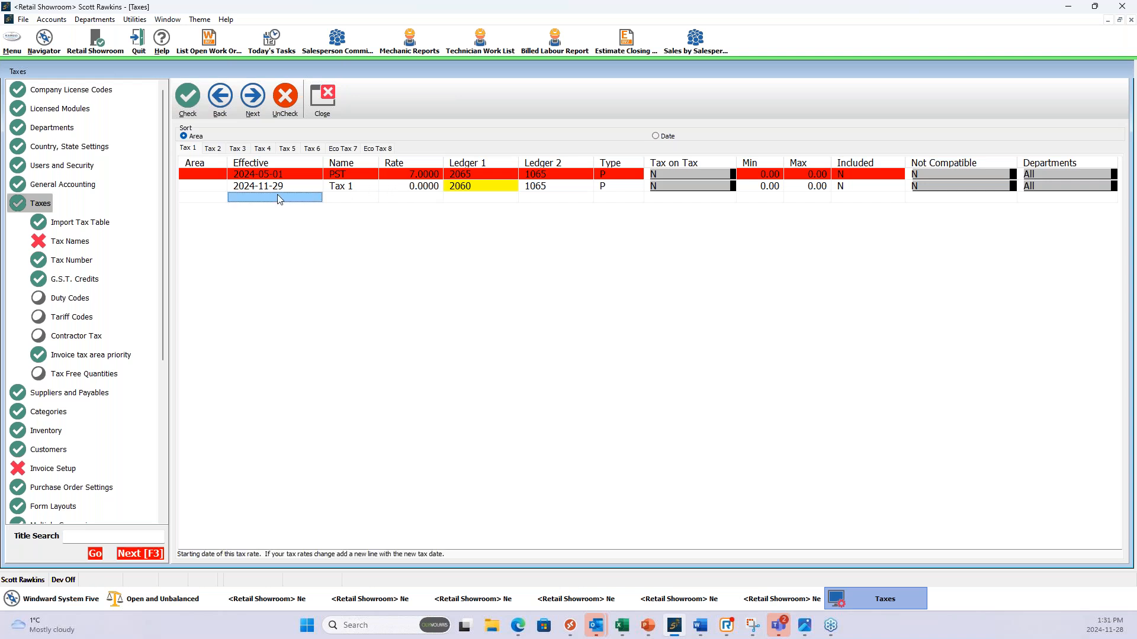
click(356, 190)
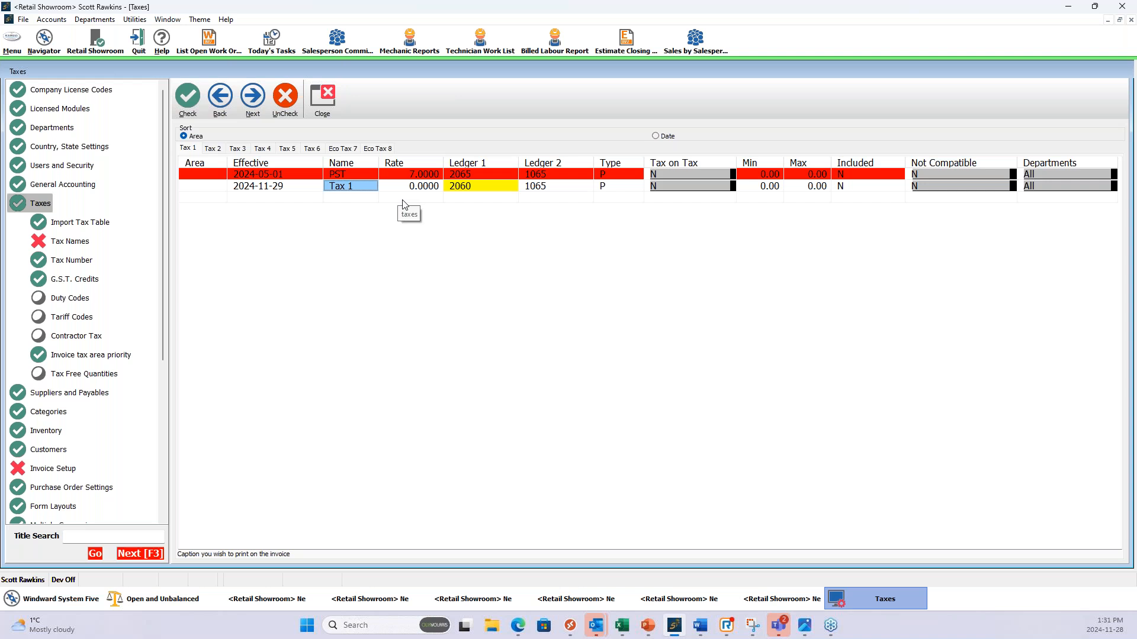
Delete the Tax 1 line effective 2024-11-29 from the tax table.
click(282, 190)
right_click(282, 189)
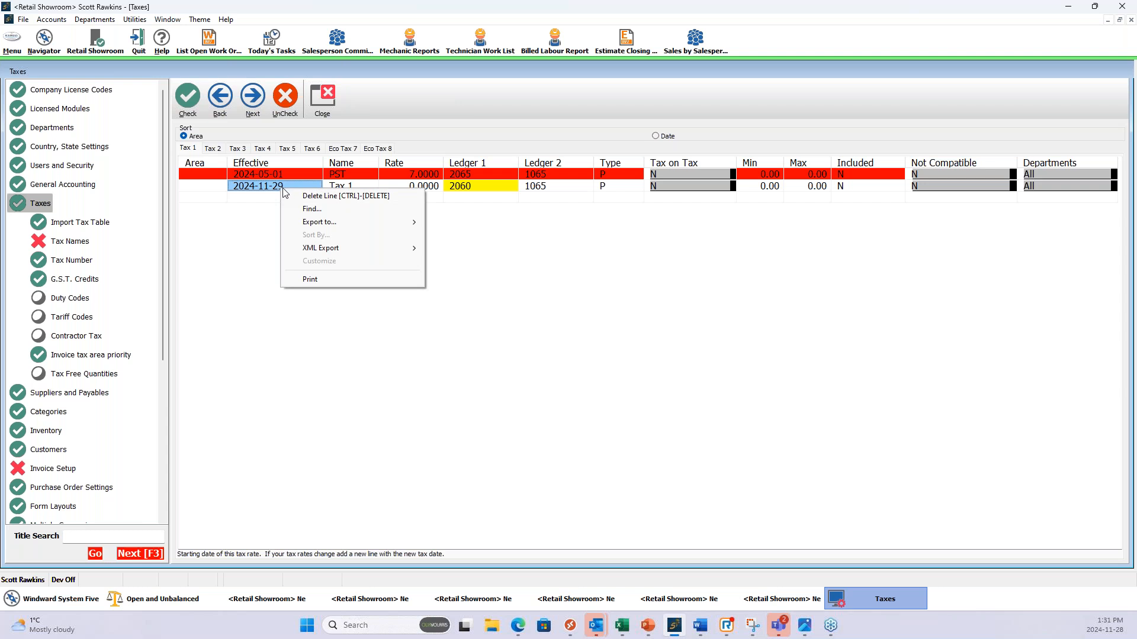
click(332, 196)
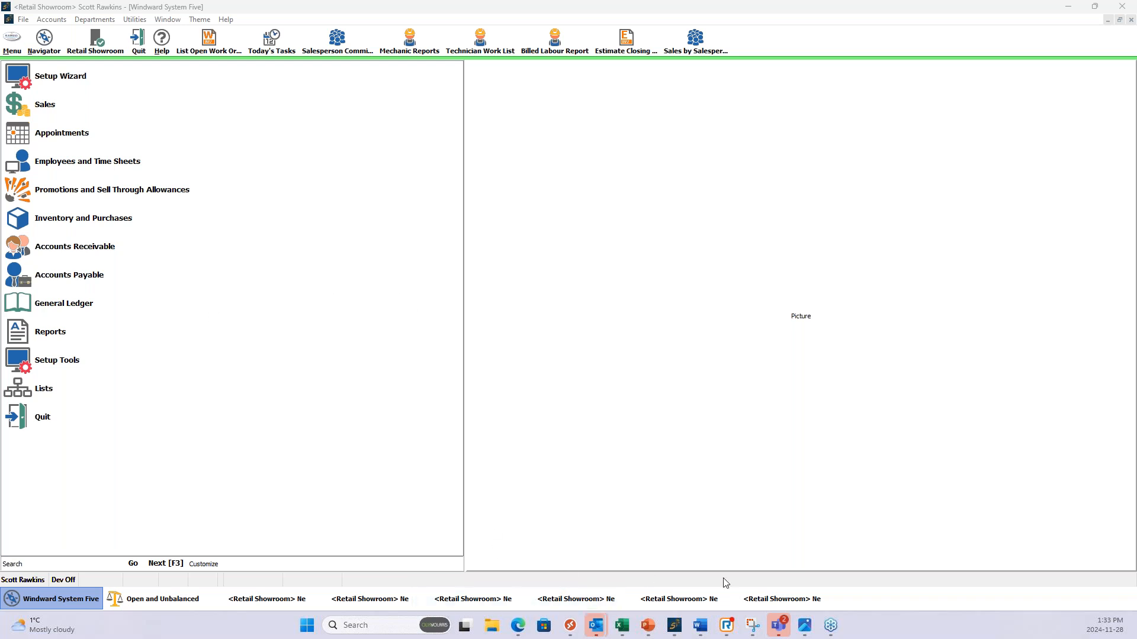
Switch to Edge, open the advanced training options on Windward's Self-Serve Sales Portal, and return to Windward System Five.
click(518, 626)
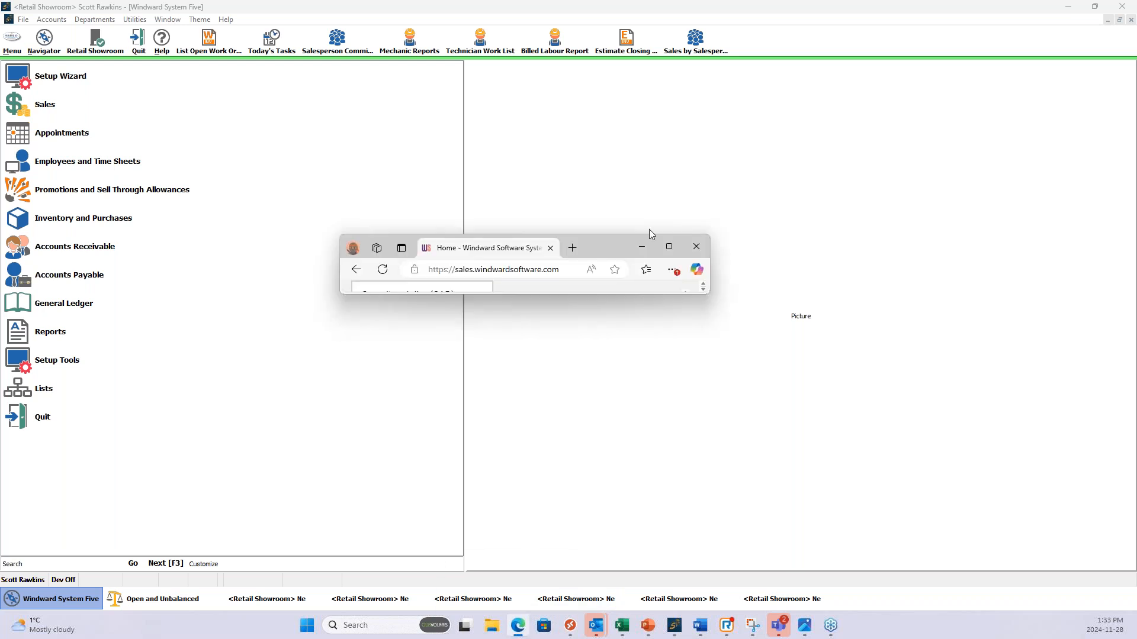
click(671, 248)
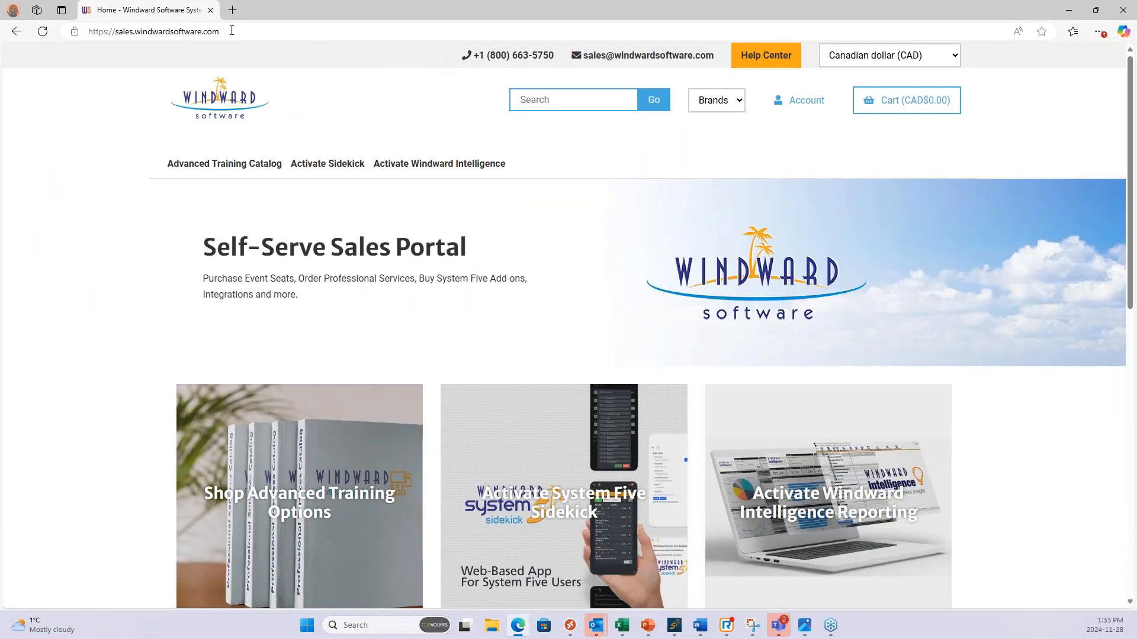
click(249, 26)
click(355, 298)
scroll(356, 298, down, 1)
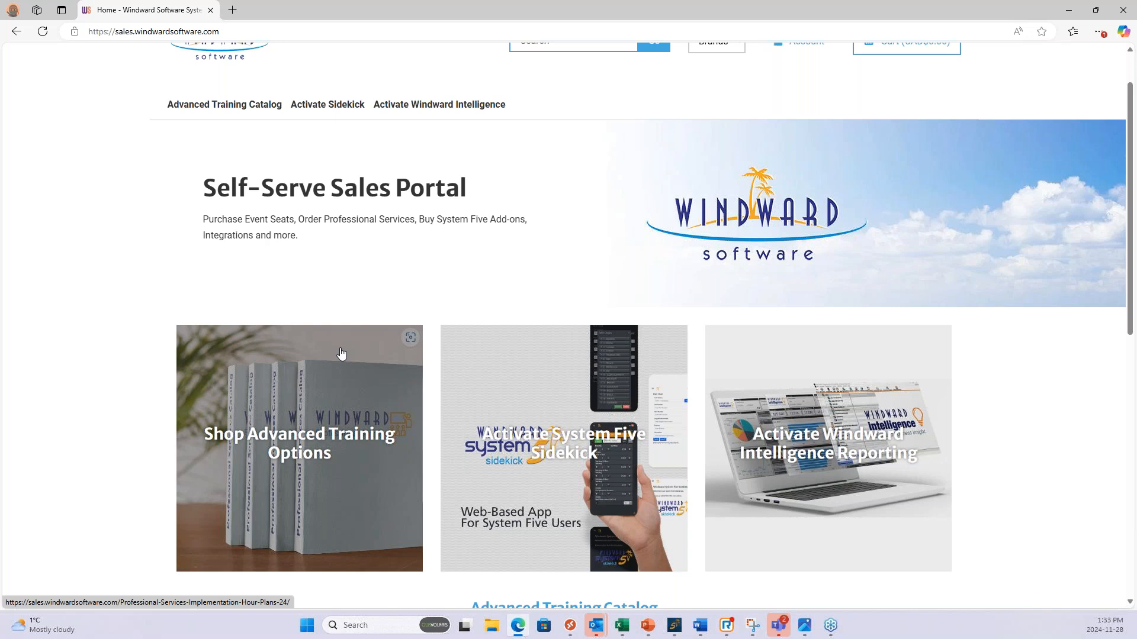
click(274, 395)
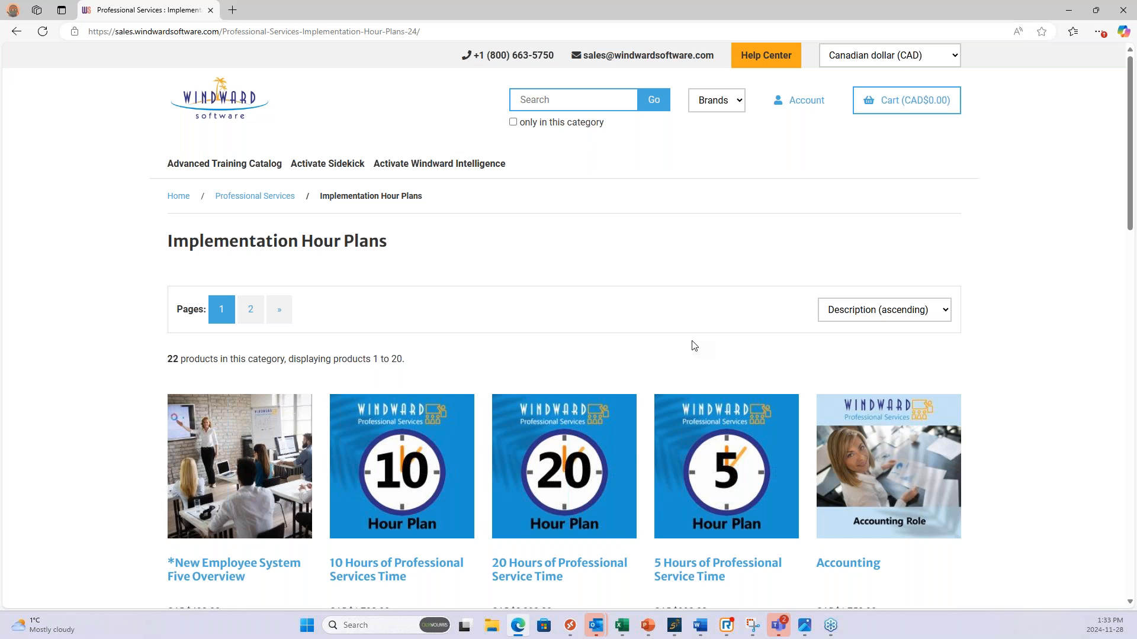
mouse_move(715, 410)
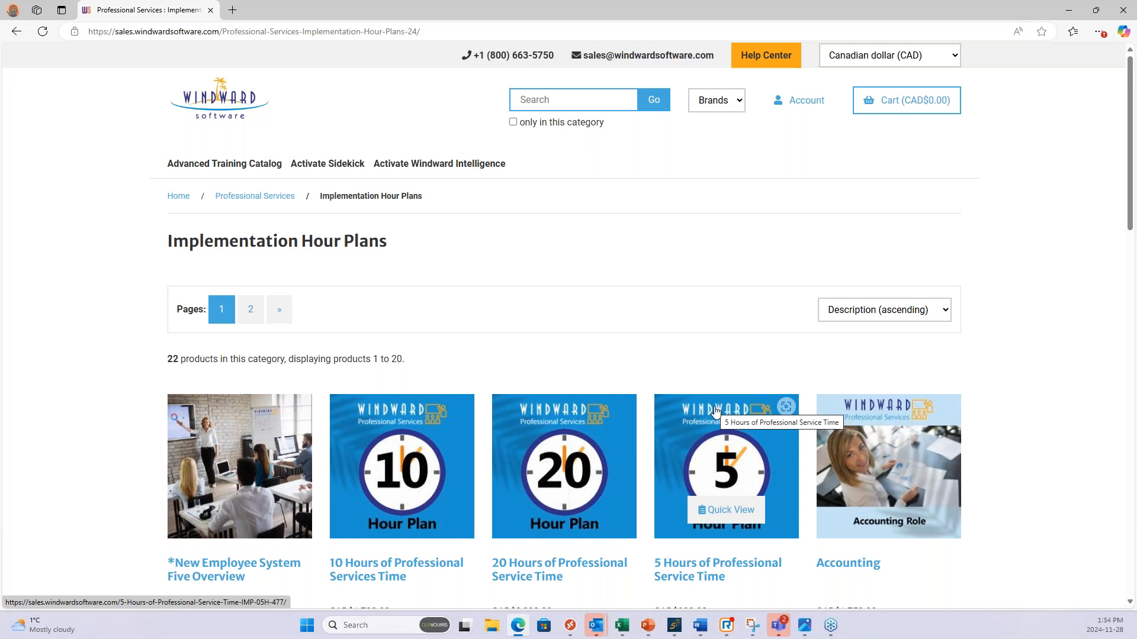
click(675, 631)
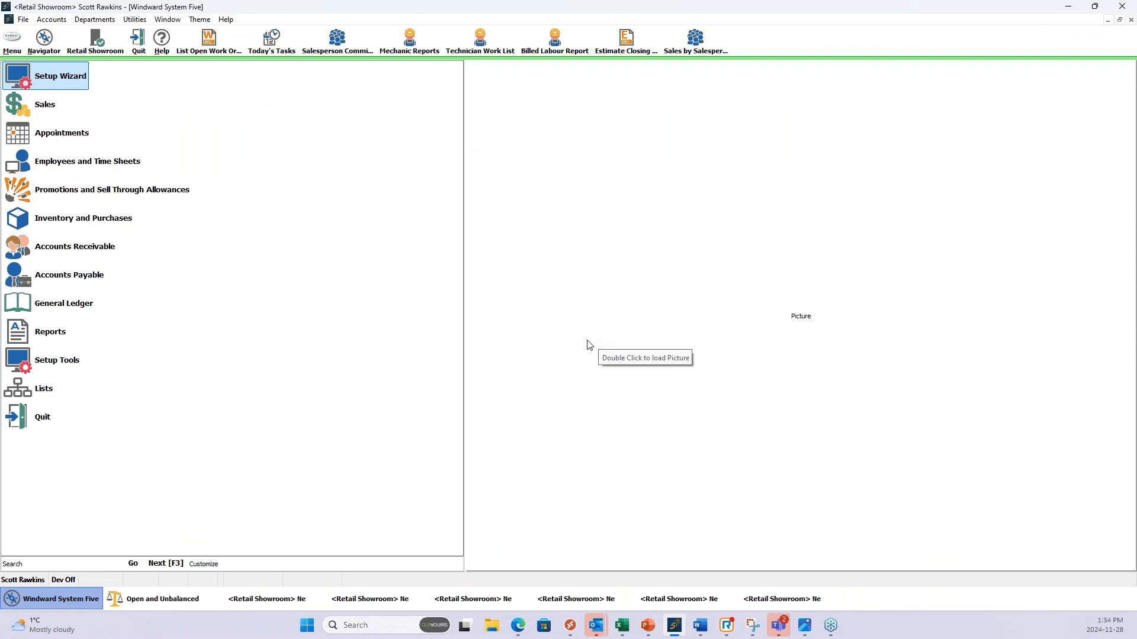